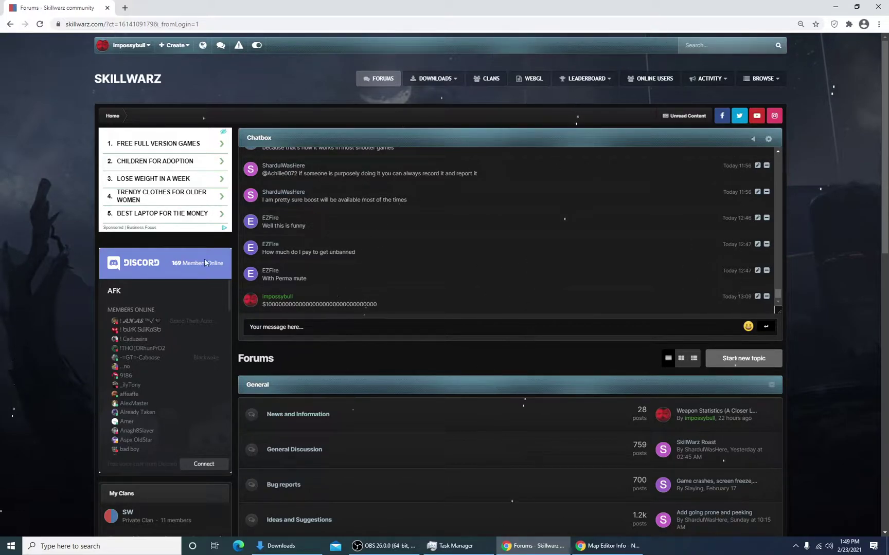
# Step: Open the Map Editor BETA file page from the Map Editor & Assets category of the Skillwarz downloads
pyautogui.click(108, 25)
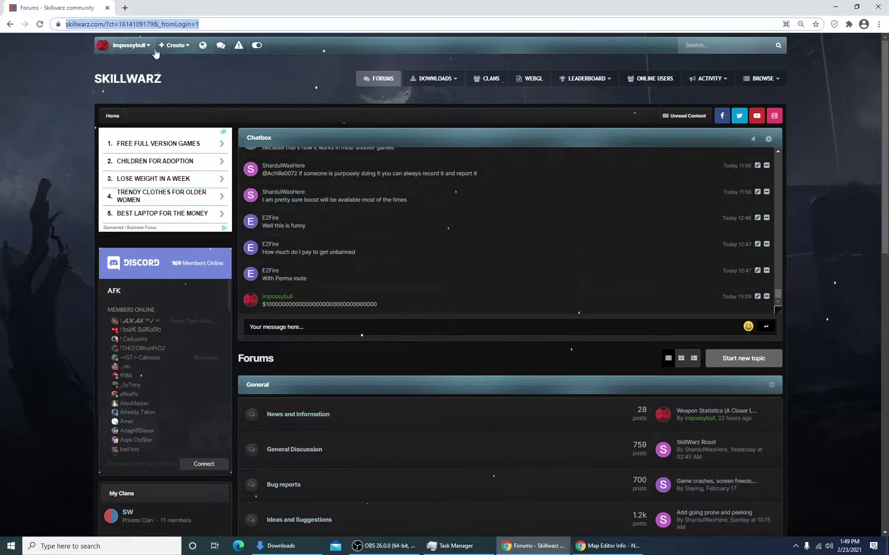
pyautogui.click(343, 101)
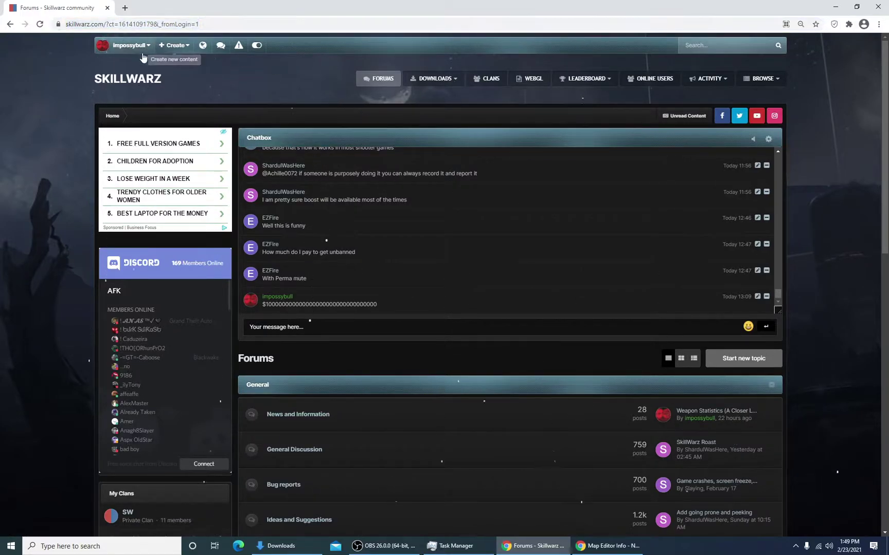
pyautogui.moveTo(449, 89)
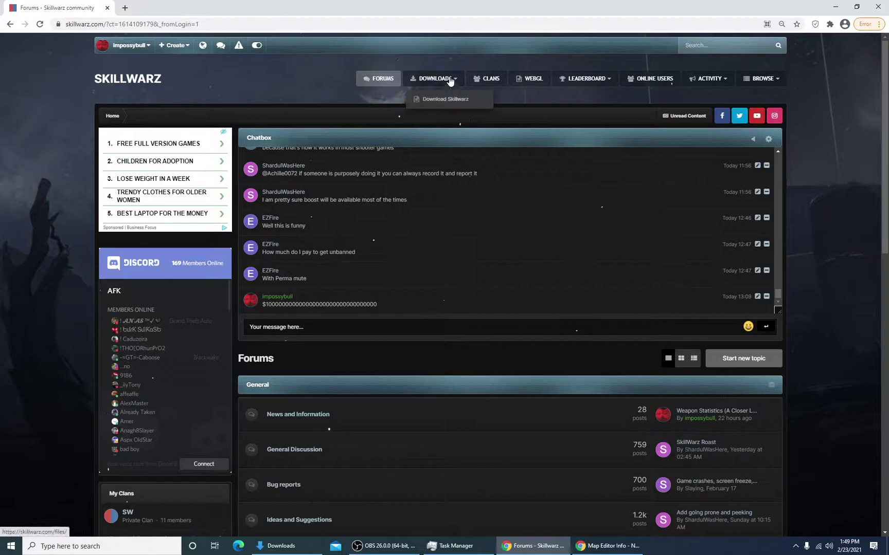
pyautogui.click(449, 85)
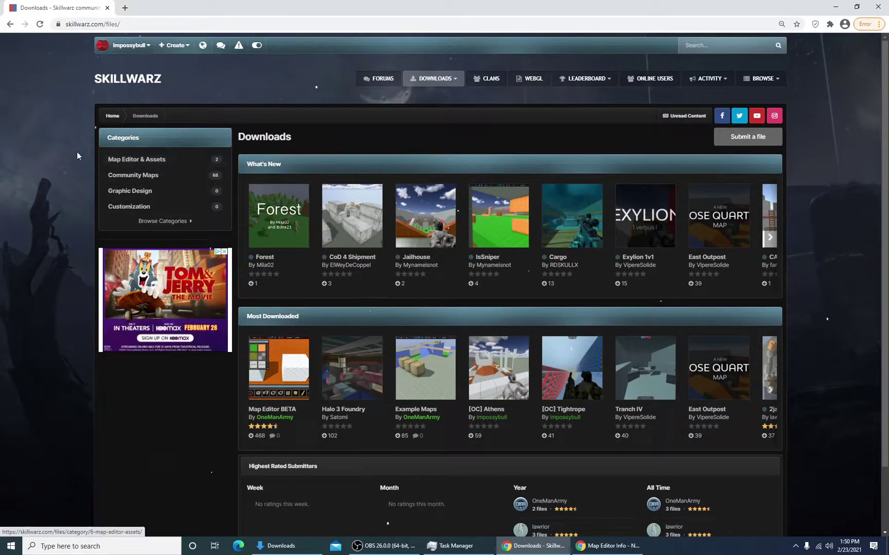
pyautogui.click(137, 163)
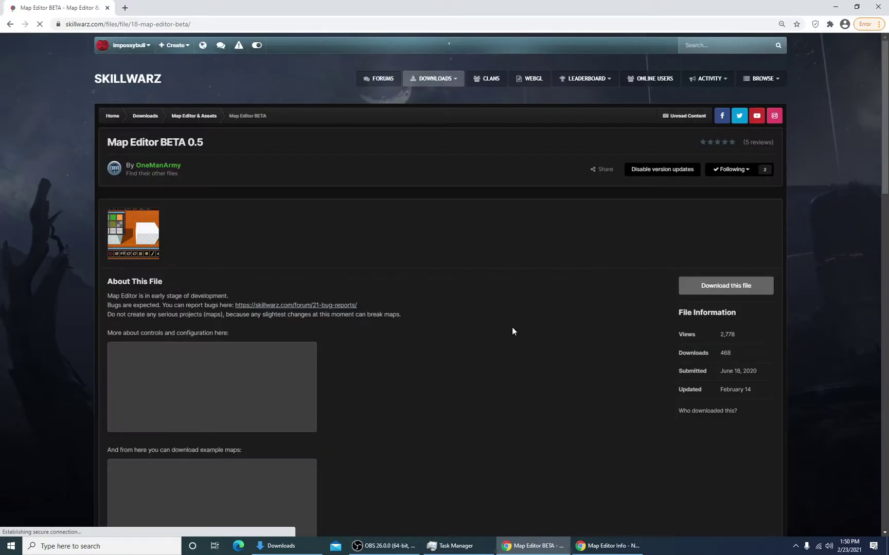
# Step: Look over the Map Editor BETA page and try to download the Example Maps file
pyautogui.scroll(-5, 512, 331)
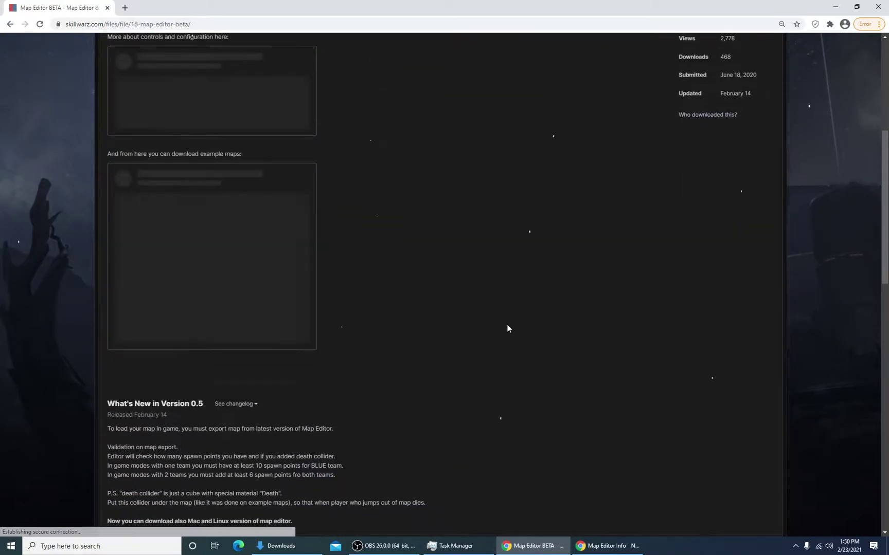
pyautogui.scroll(3, 507, 325)
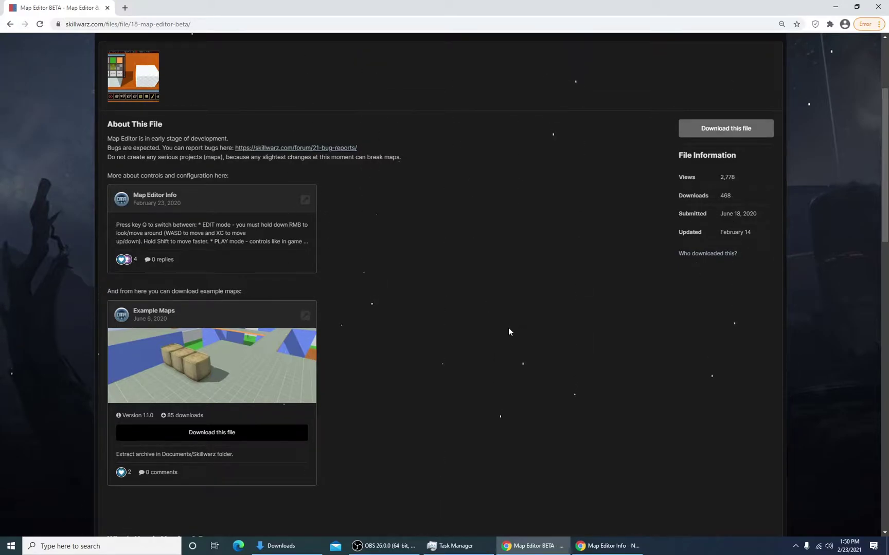
pyautogui.click(278, 437)
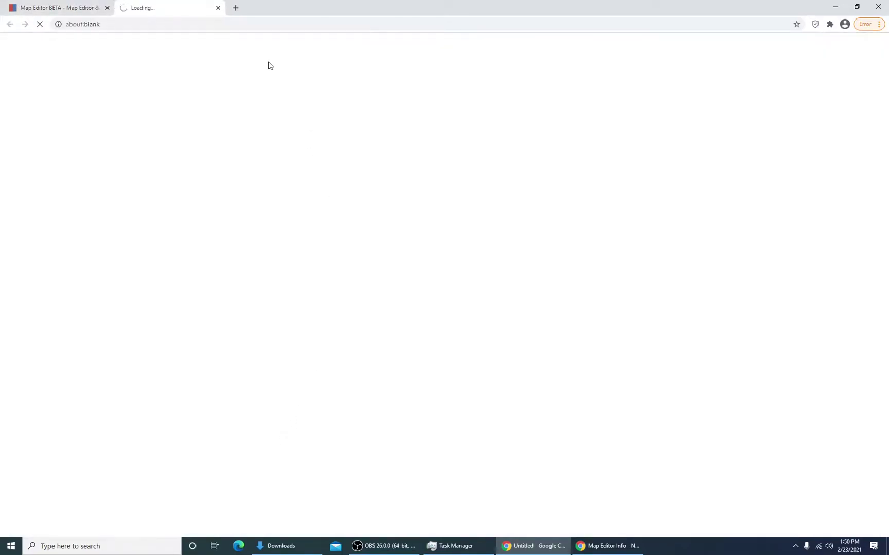
pyautogui.click(217, 8)
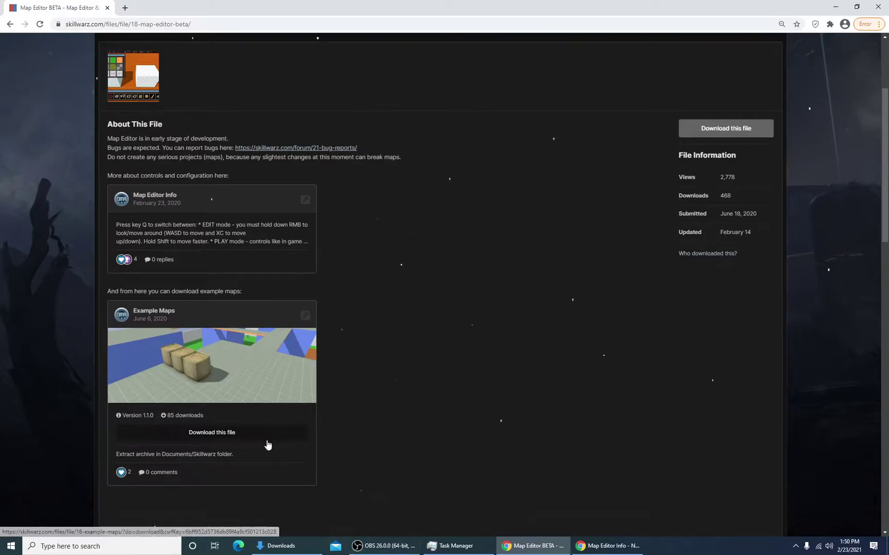
# Step: Switch to File Explorer and open the SW_MapEditor folder inside the extracted SW_Map_Editor_Beta_5 folder in Downloads
pyautogui.click(838, 6)
pyautogui.click(288, 546)
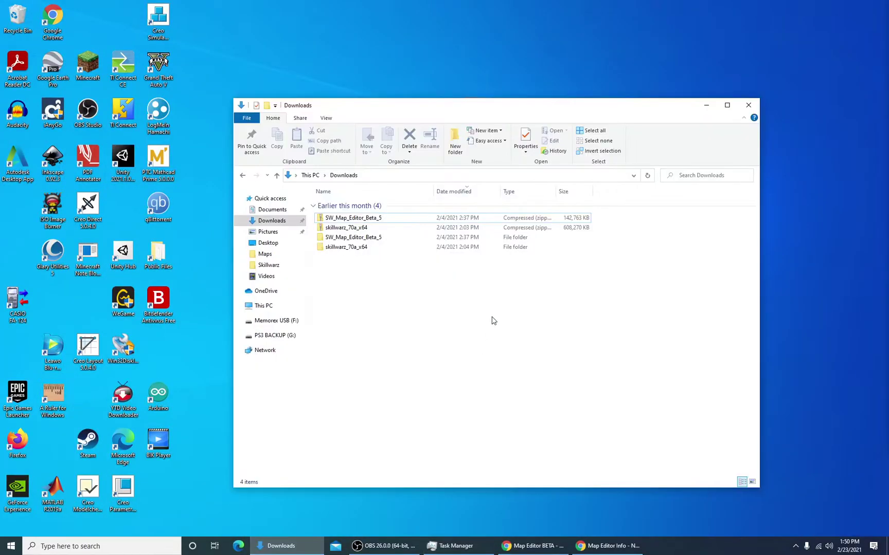
pyautogui.click(386, 220)
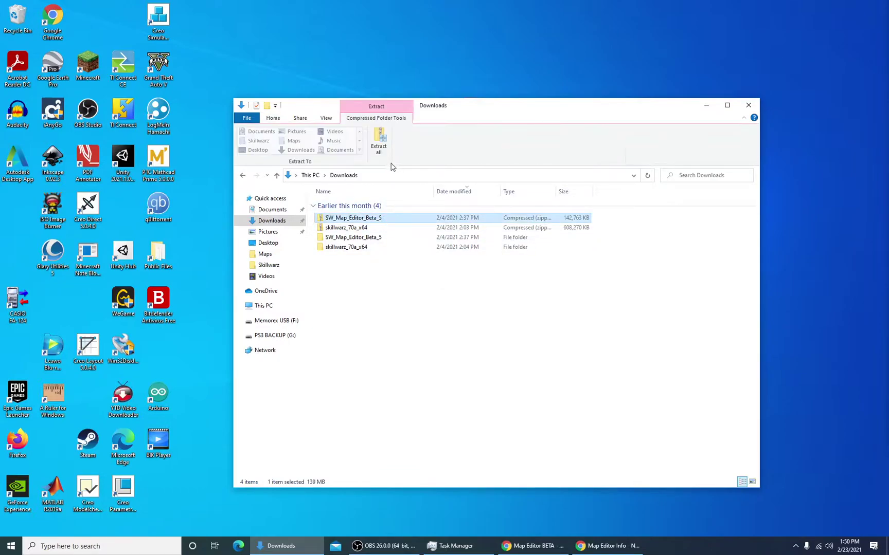
pyautogui.click(394, 238)
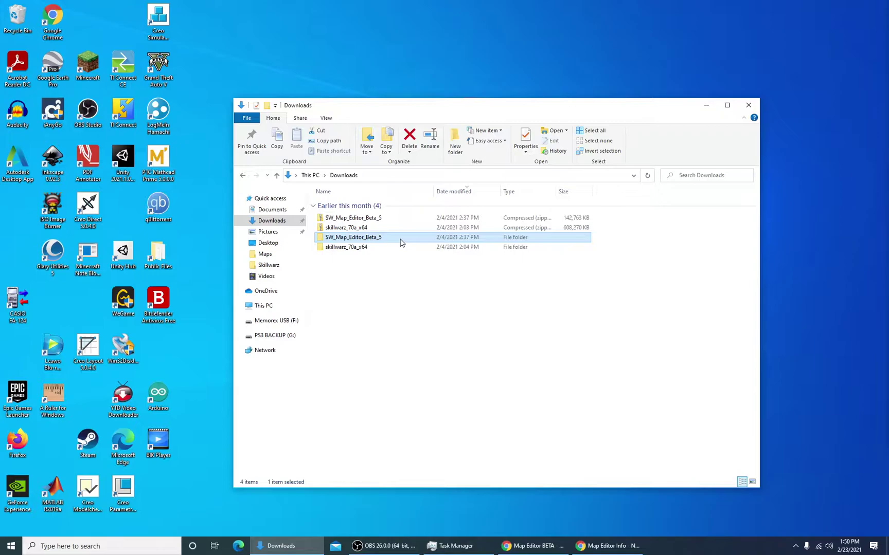
pyautogui.doubleClick(400, 242)
pyautogui.doubleClick(377, 204)
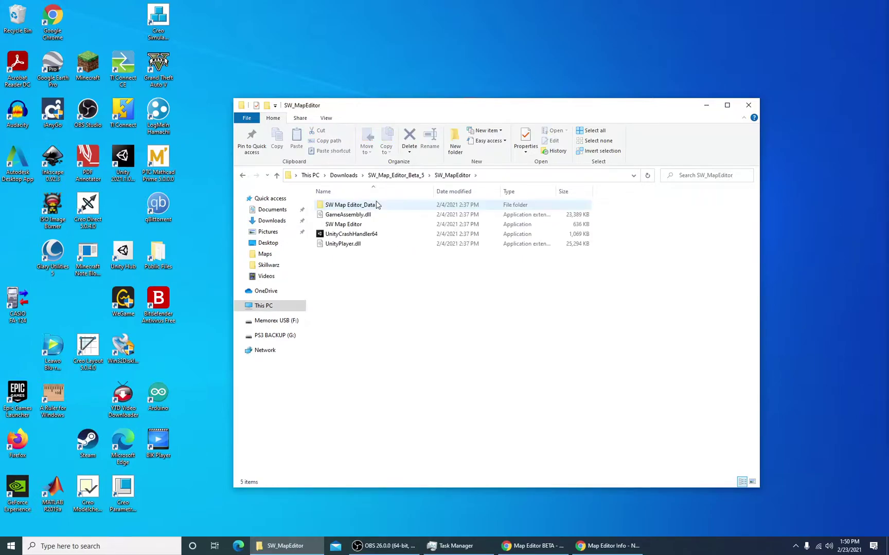
# Step: Create a desktop shortcut to the SW Map Editor application and place it beside the existing editor shortcut mid-desktop
pyautogui.doubleClick(379, 225)
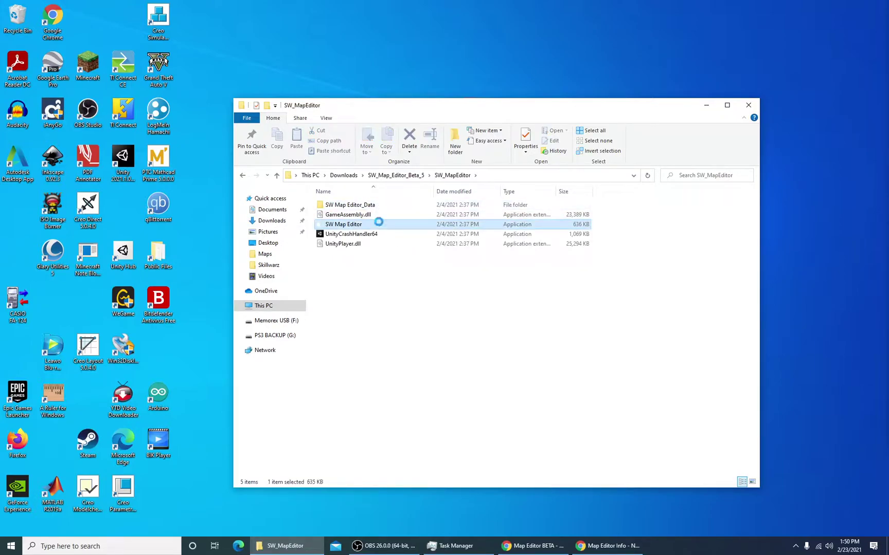
pyautogui.rightClick(379, 222)
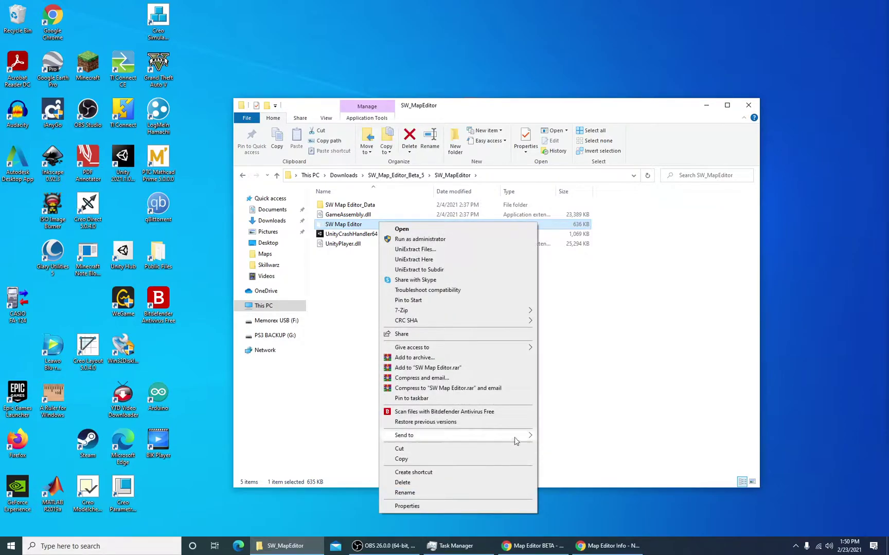
pyautogui.moveTo(517, 439)
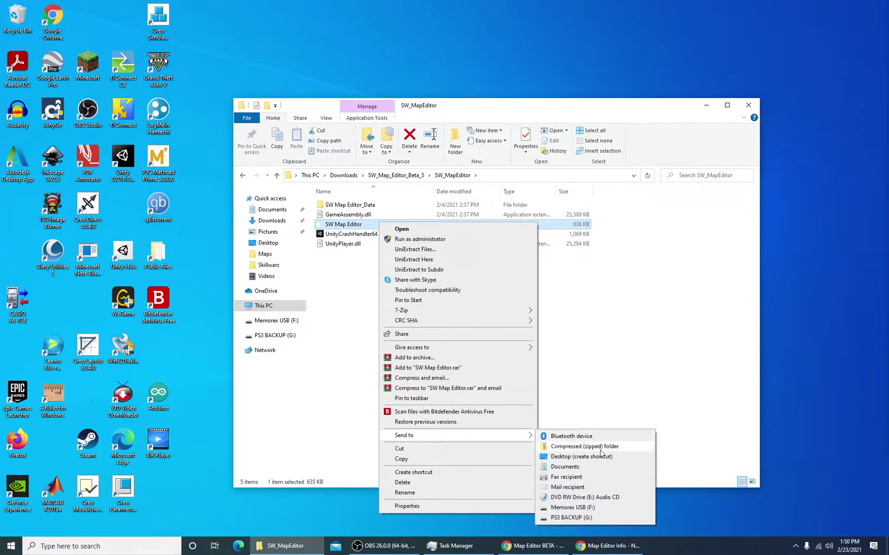
pyautogui.click(621, 460)
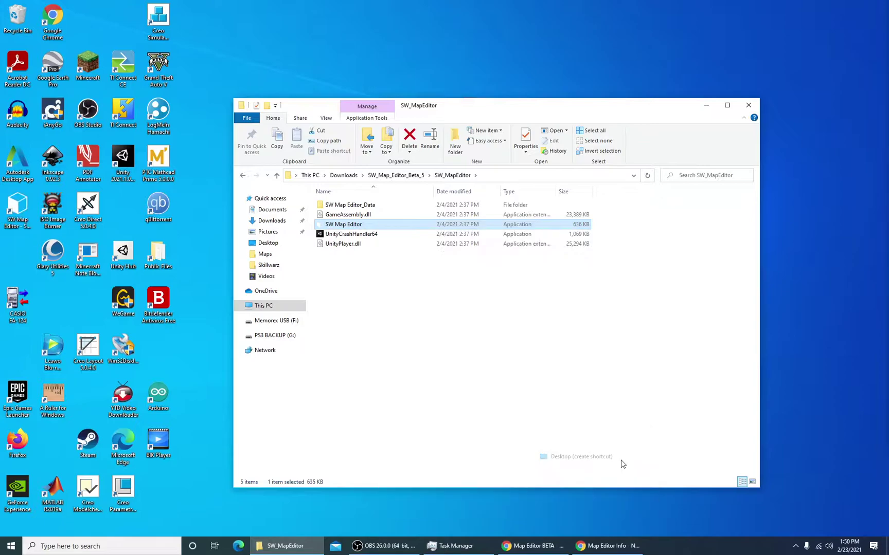
pyautogui.click(714, 108)
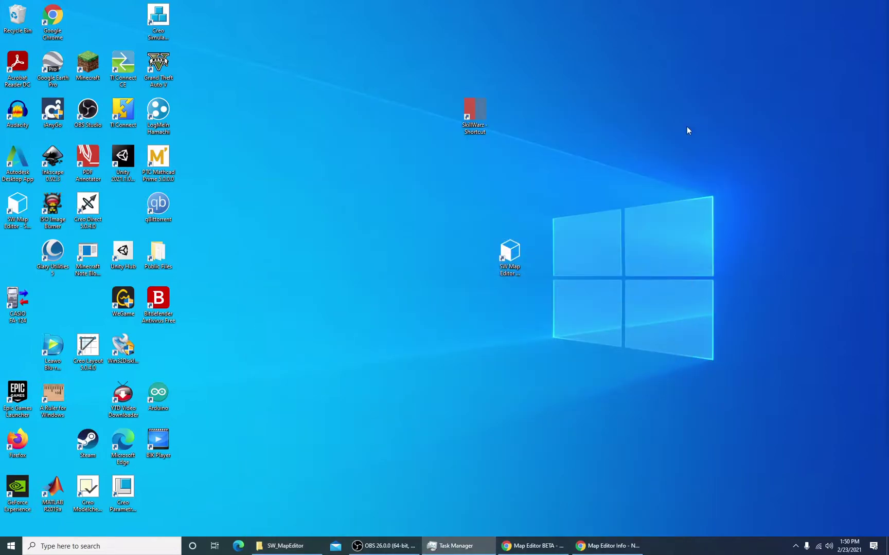
pyautogui.moveTo(28, 217); pyautogui.dragTo(450, 264)
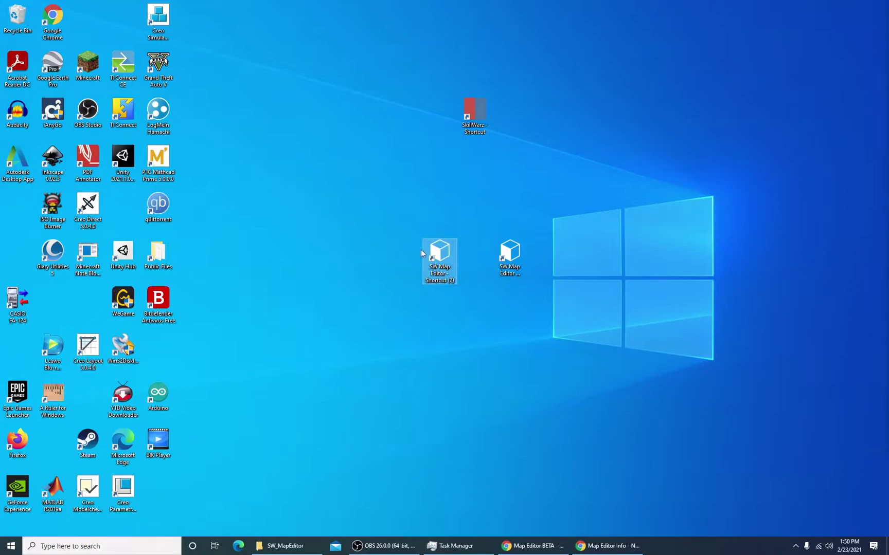
# Step: Launch SW Map Editor from the new desktop shortcut and maximize its window
pyautogui.doubleClick(443, 259)
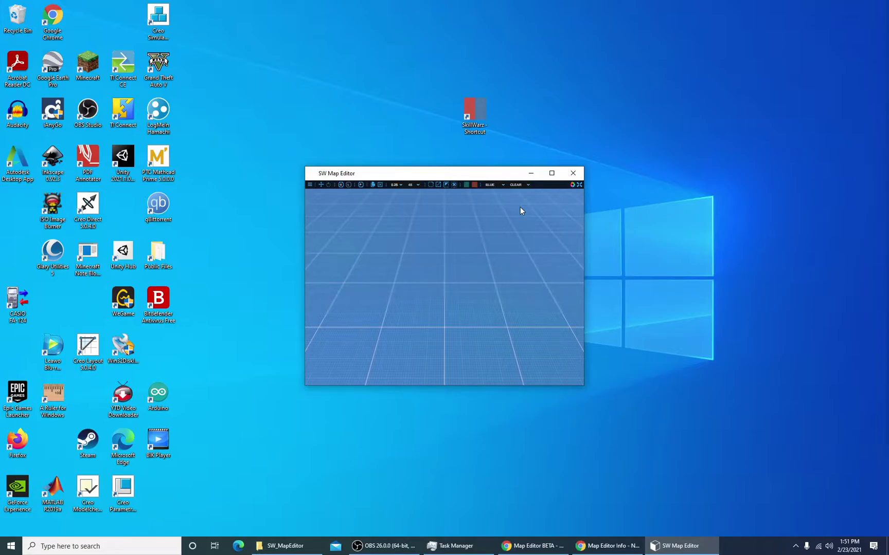
pyautogui.click(552, 173)
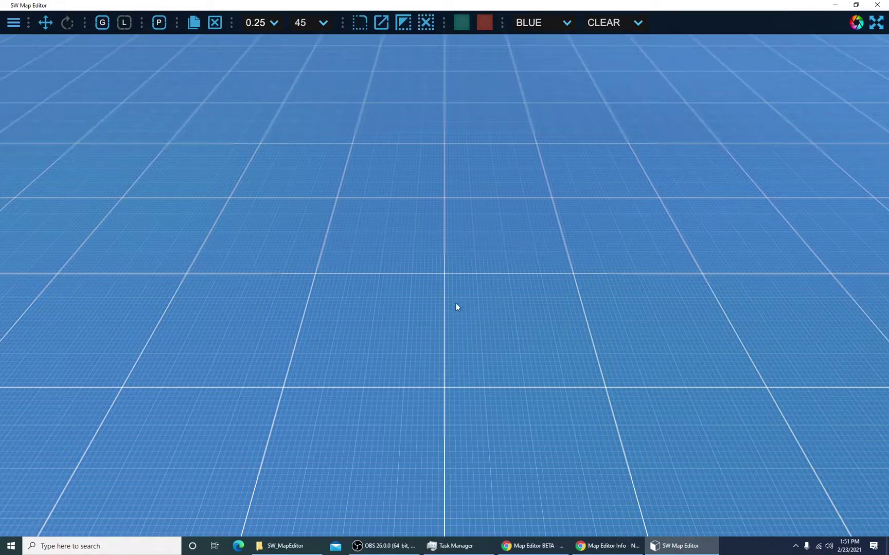
pyautogui.moveTo(454, 297); pyautogui.dragTo(129, 220, button='right')
pyautogui.scroll(-10, 129, 219)
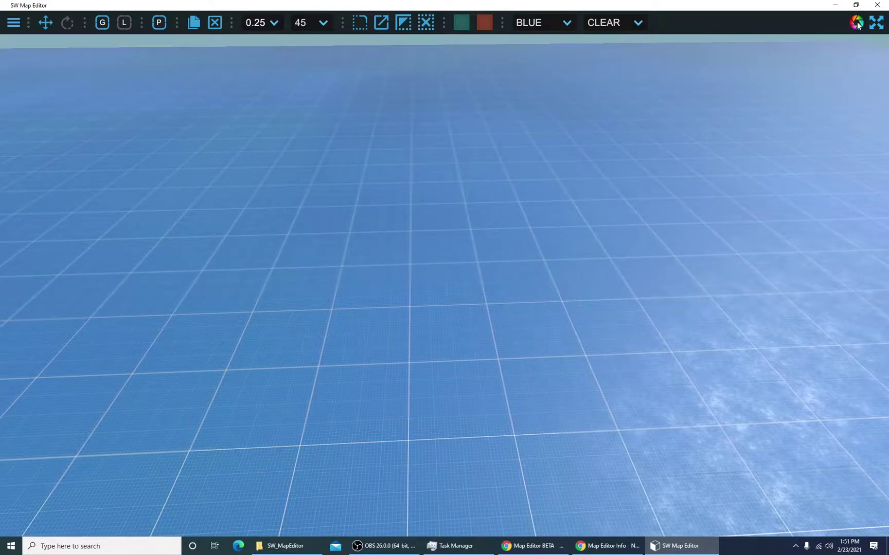
pyautogui.click(857, 26)
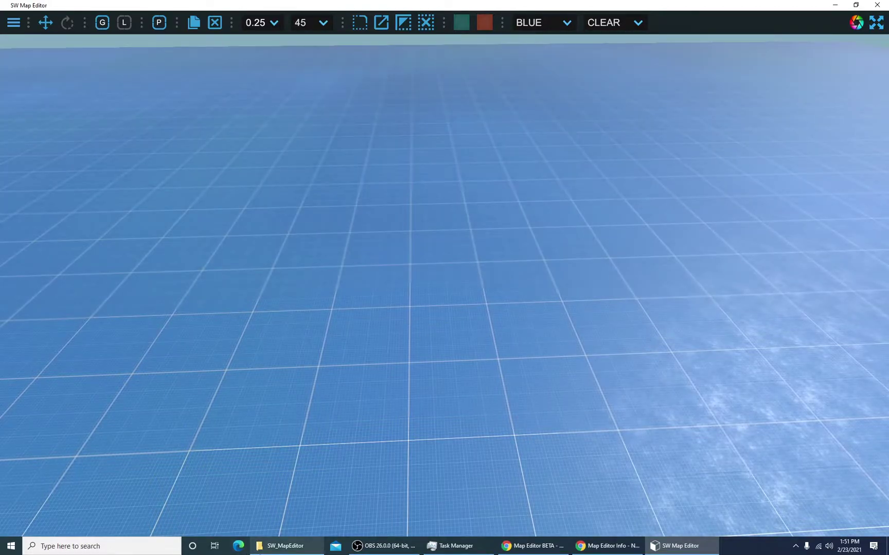
# Step: Open the config file from Documents > Skillwarz in Notepad without making Notepad the default for .cfg files
pyautogui.click(286, 546)
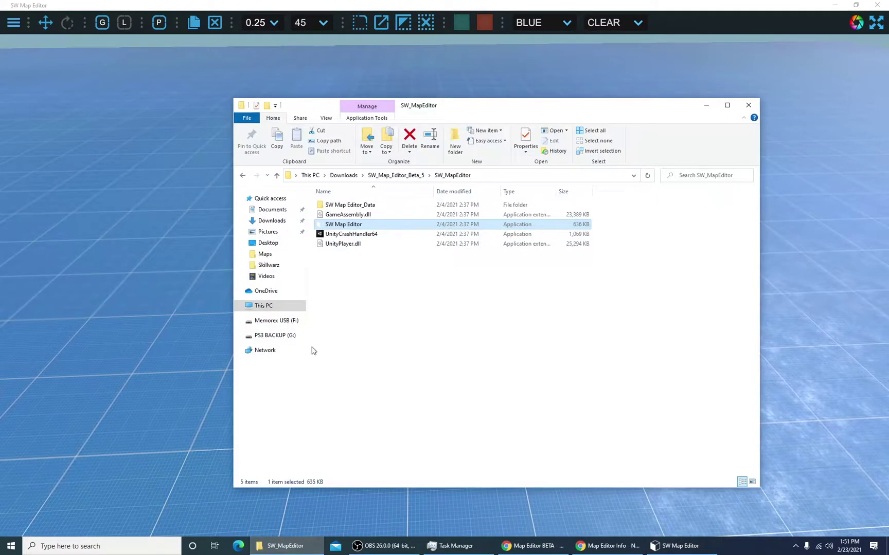
pyautogui.click(273, 210)
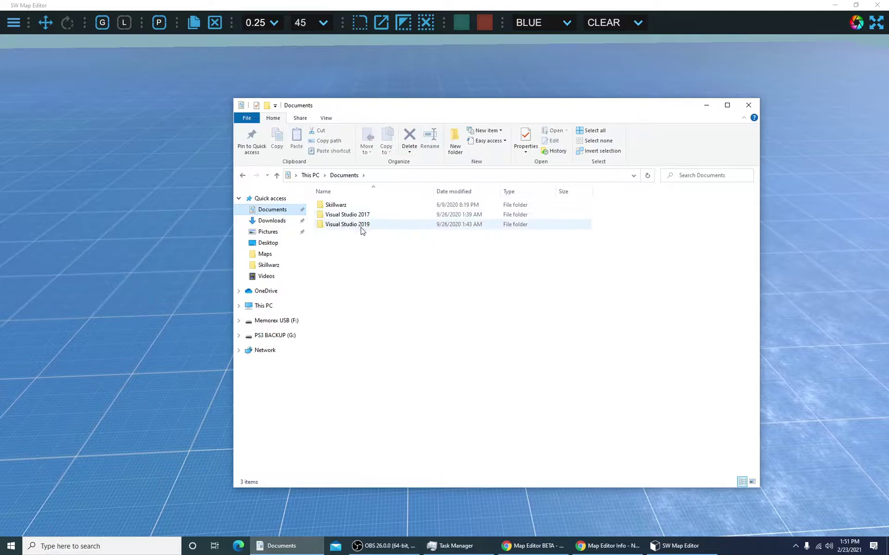
pyautogui.doubleClick(334, 205)
pyautogui.click(354, 267)
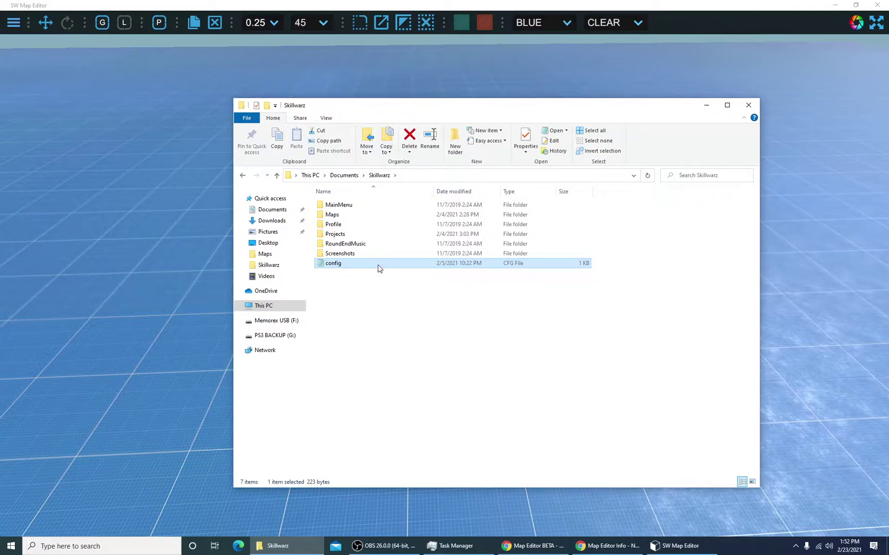
pyautogui.rightClick(377, 264)
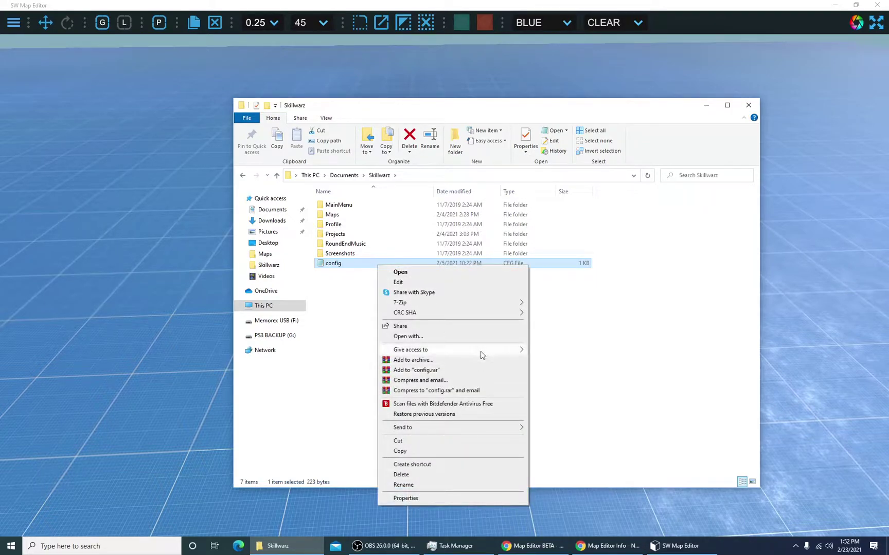
pyautogui.click(486, 339)
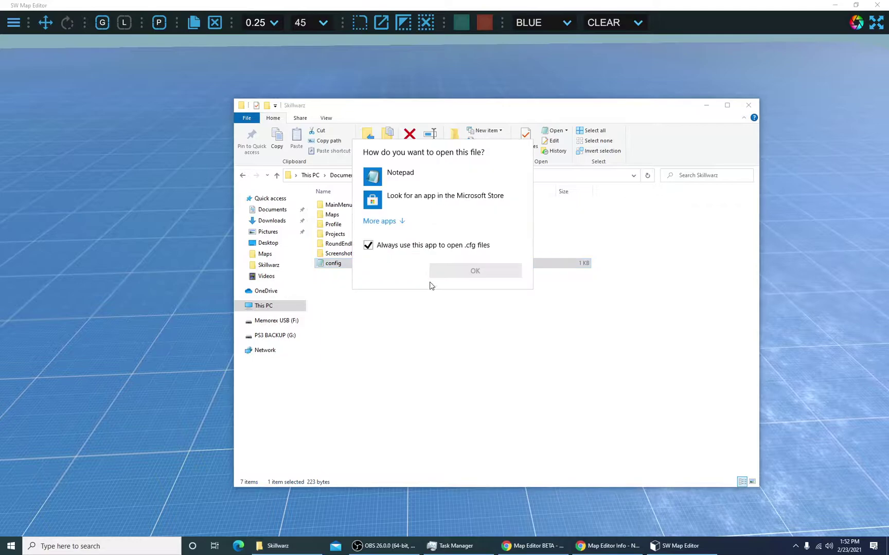
pyautogui.click(368, 246)
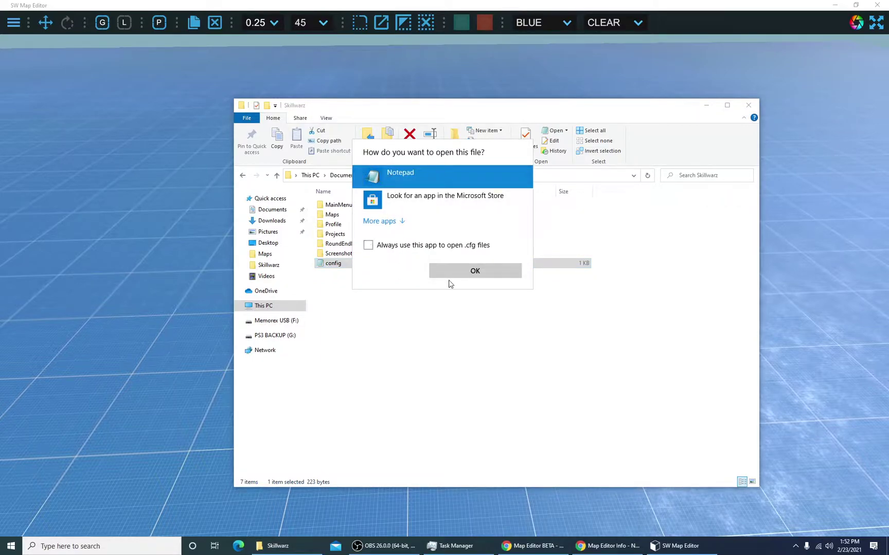
pyautogui.click(450, 273)
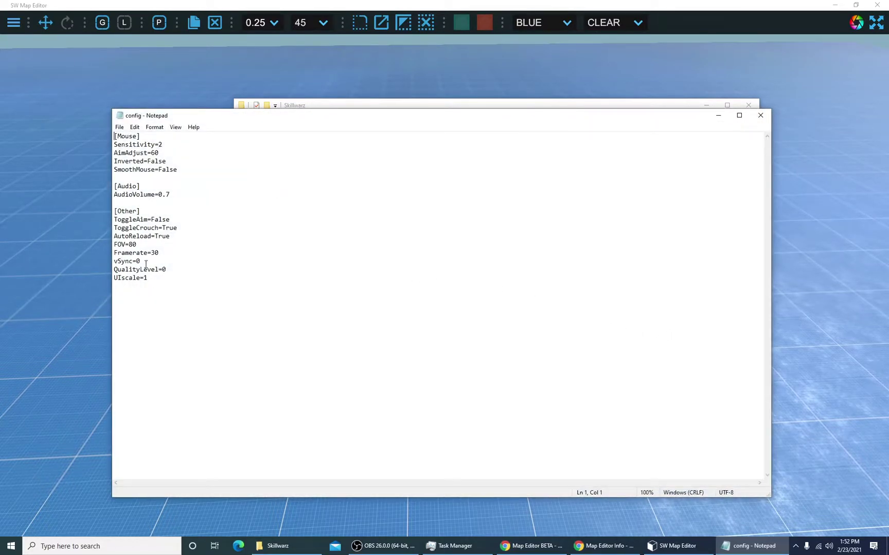
# Step: Edit the Framerate value in the config file, save and close it, and return to SW Map Editor
pyautogui.moveTo(158, 253); pyautogui.dragTo(151, 252)
pyautogui.rightClick(156, 252)
pyautogui.click(162, 237)
pyautogui.click(171, 268)
pyautogui.moveTo(166, 253); pyautogui.dragTo(152, 252)
pyautogui.click(720, 171)
pyautogui.click(760, 115)
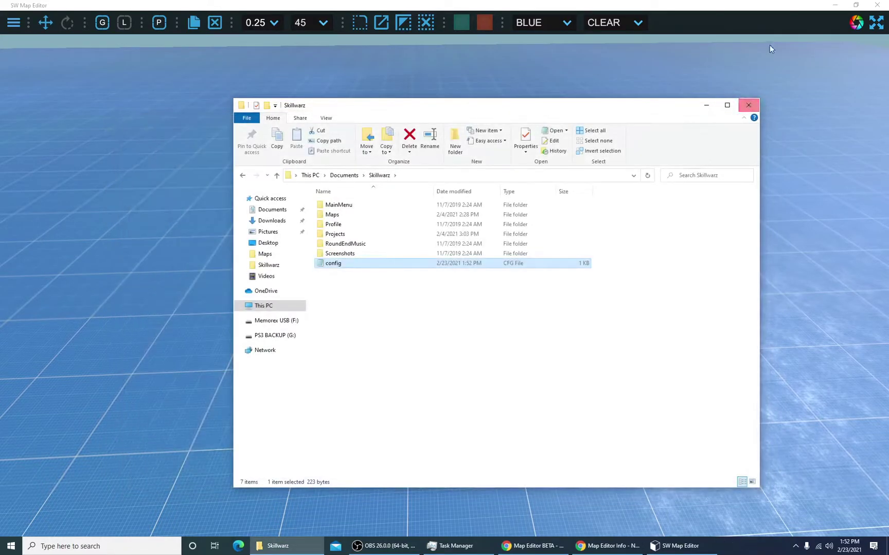
pyautogui.click(705, 105)
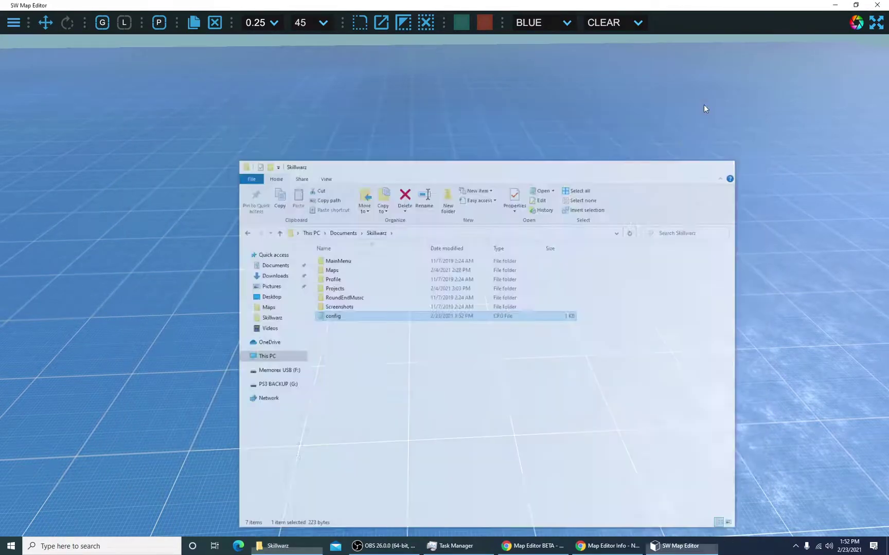
# Step: Show the project assets, keep the cube selected, hide the assets, and place one cube on the grid
pyautogui.moveTo(457, 267); pyautogui.dragTo(428, 260, button='right')
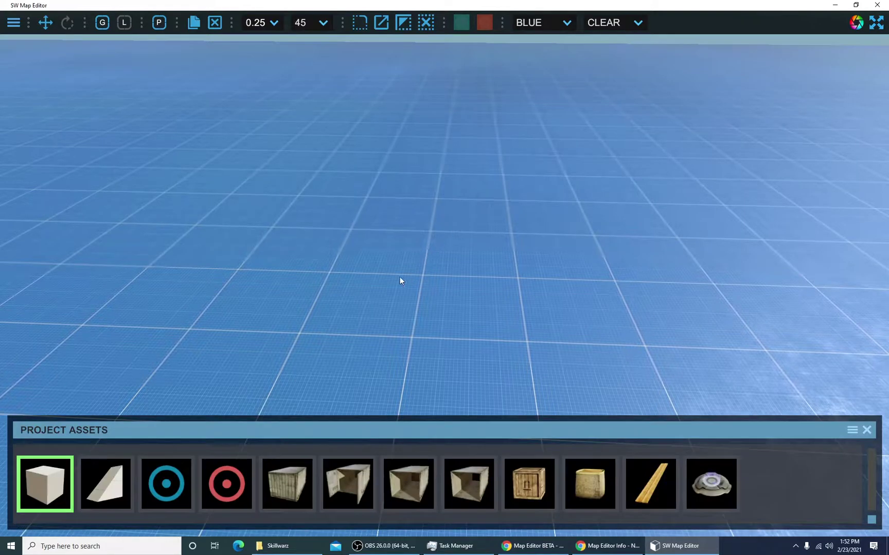
pyautogui.press('Tab')
pyautogui.press('Tab')
pyautogui.press('Tab')
pyautogui.press('Tab')
pyautogui.press('Tab')
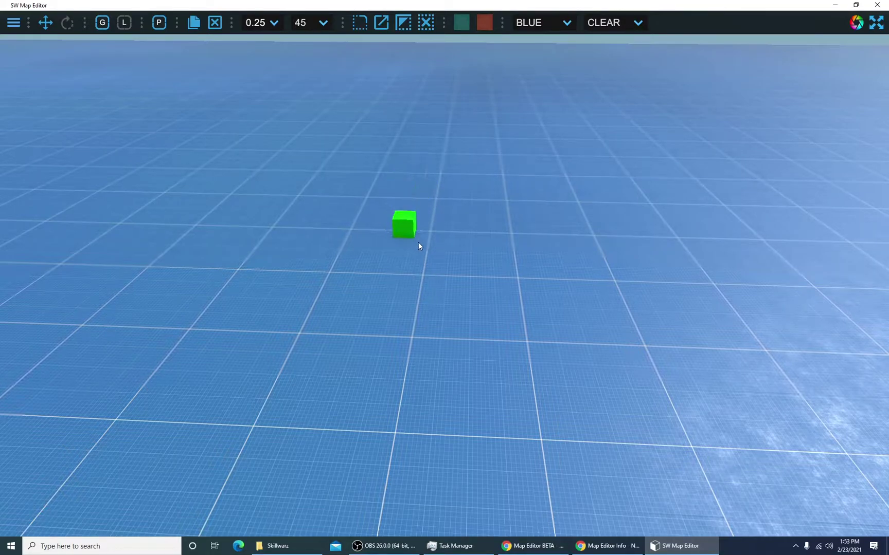
pyautogui.click(428, 304)
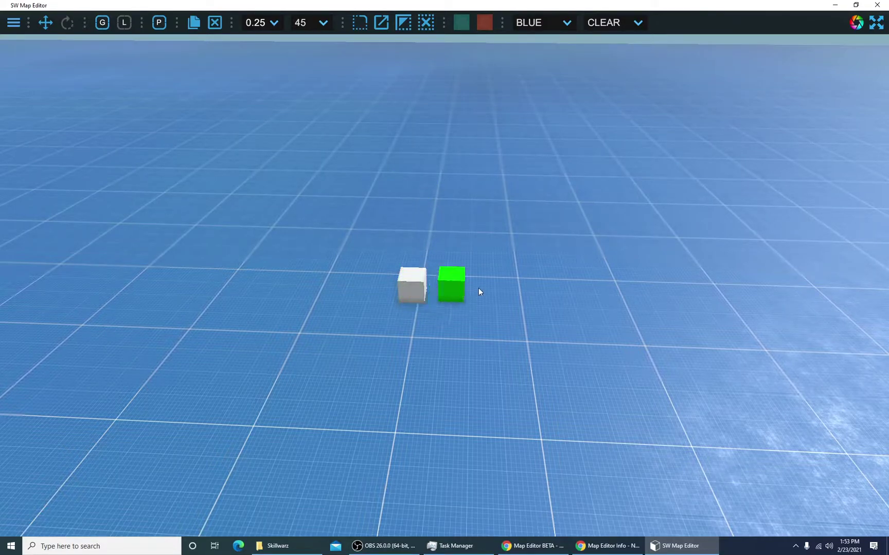
# Step: Place six more cubes at scattered spots on the grid around the first cube
pyautogui.click(514, 290)
pyautogui.click(551, 344)
pyautogui.click(491, 360)
pyautogui.click(414, 407)
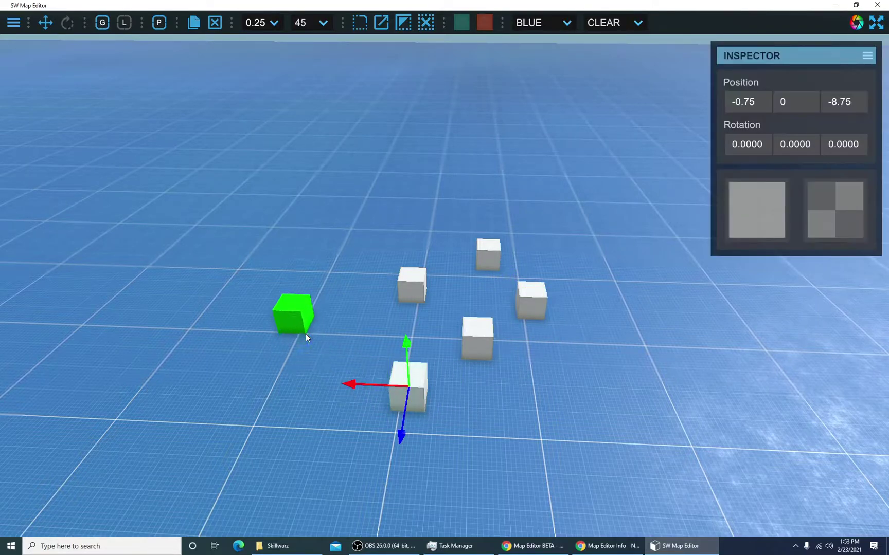
pyautogui.click(306, 334)
pyautogui.click(311, 239)
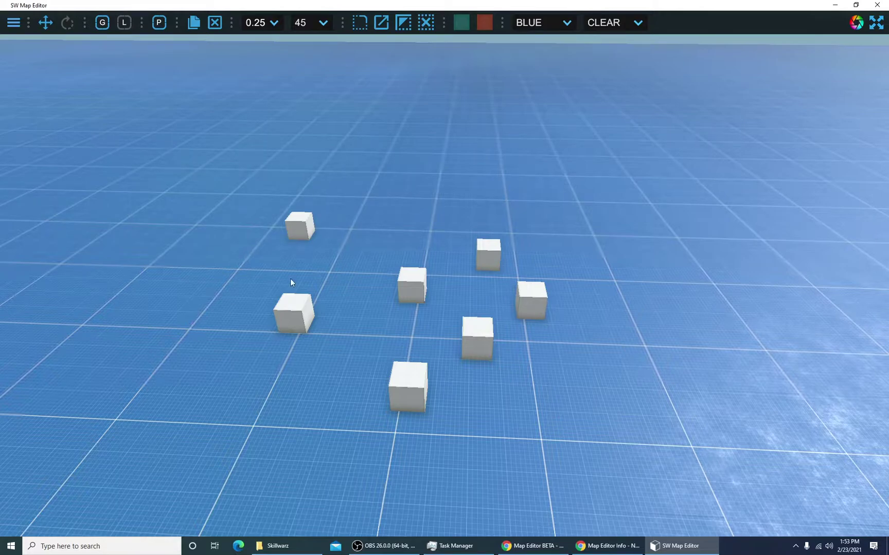
# Step: Delete all the cubes from the grid one after another, including the first one
pyautogui.click(299, 222)
pyautogui.press('Delete')
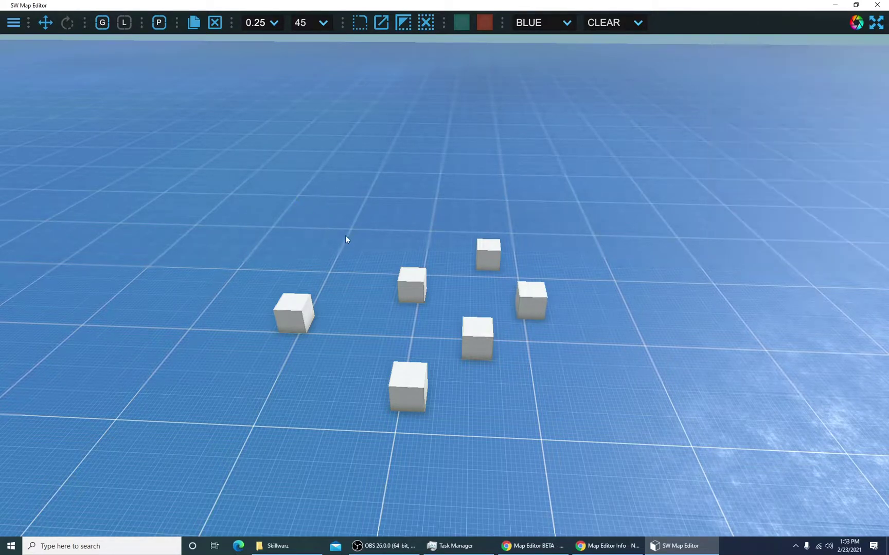
pyautogui.click(527, 299)
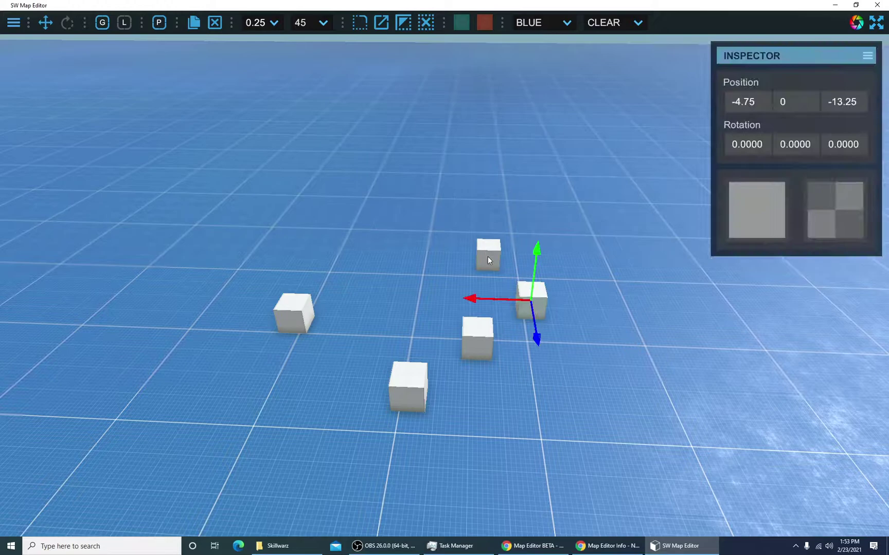
pyautogui.keyDown('shift'); pyautogui.click(489, 256); pyautogui.keyUp('shift')
pyautogui.press('Delete')
pyautogui.click(479, 334)
pyautogui.press('Delete')
pyautogui.click(403, 378)
pyautogui.press('Delete')
pyautogui.click(298, 316)
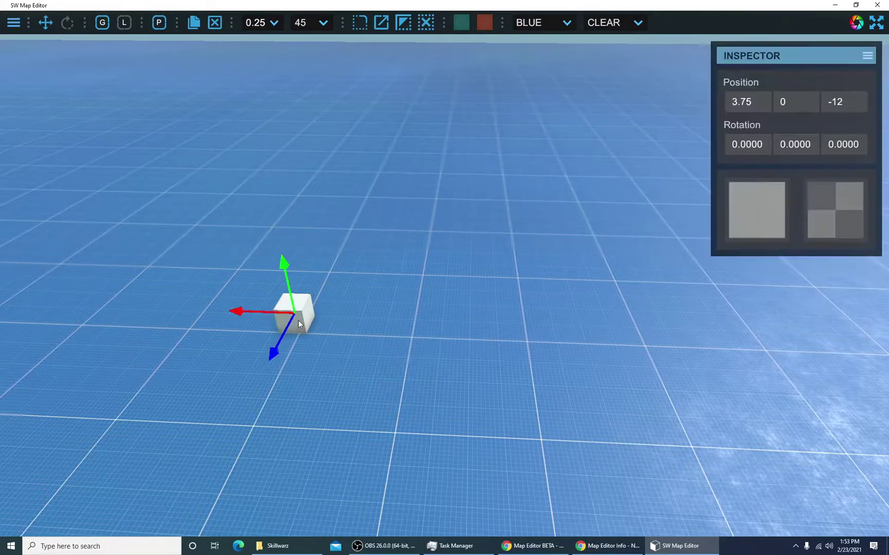
pyautogui.press('Delete')
# Step: Set the position step to 1.0 and place two cubes, one at 1, 0, -14 and one at -2, 0, -11
pyautogui.click(275, 28)
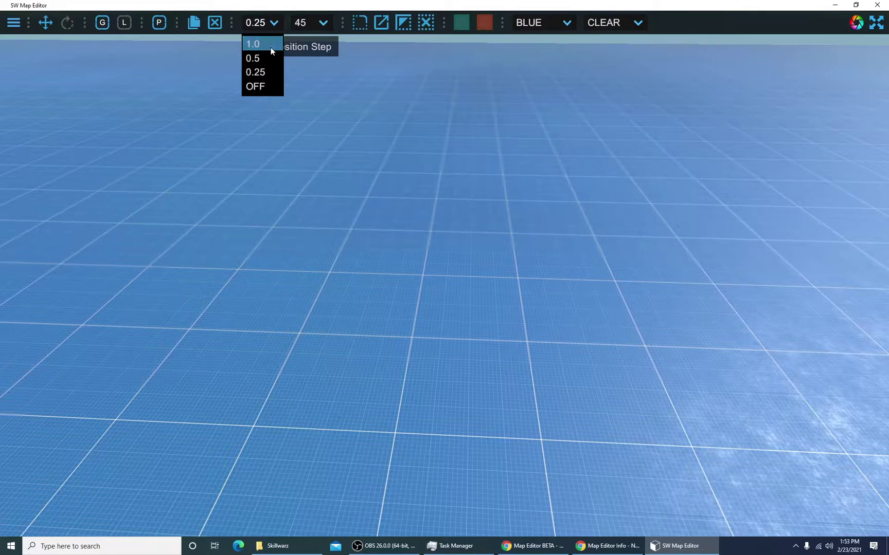
pyautogui.click(271, 46)
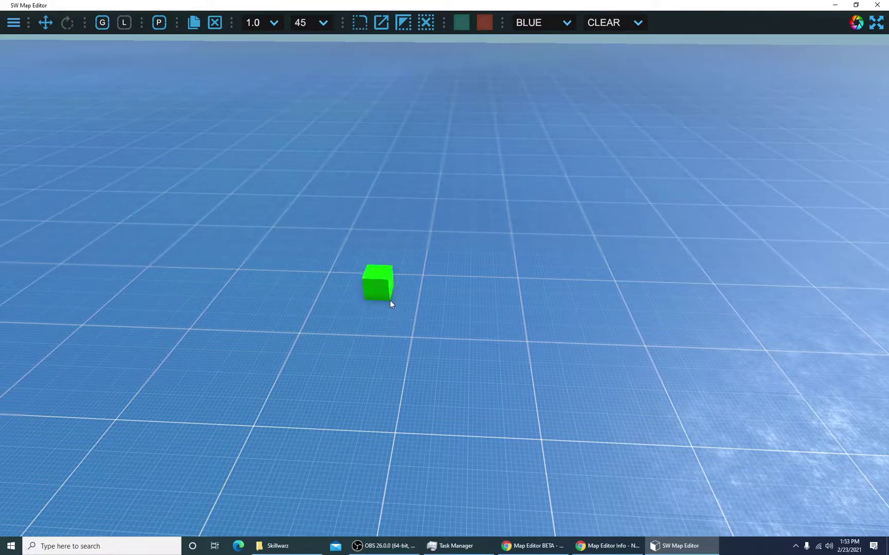
pyautogui.click(389, 301)
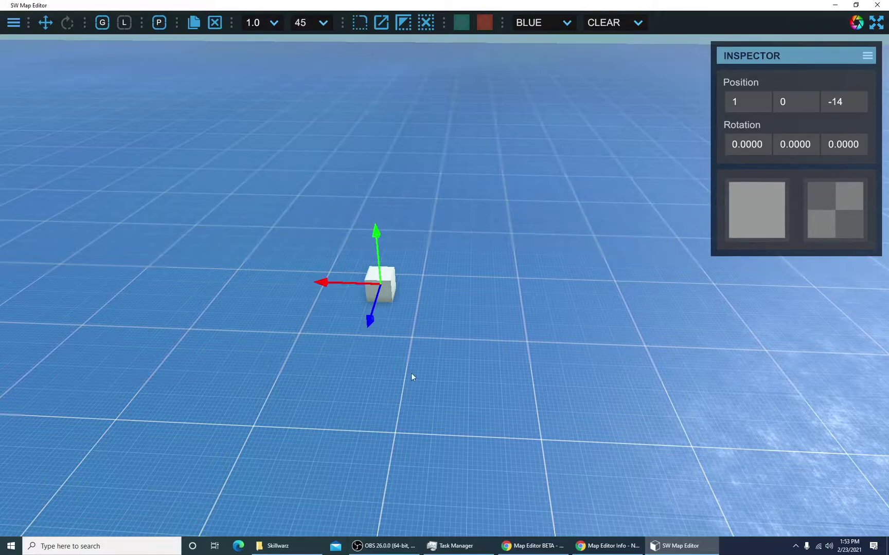
pyautogui.click(456, 363)
pyautogui.click(453, 338)
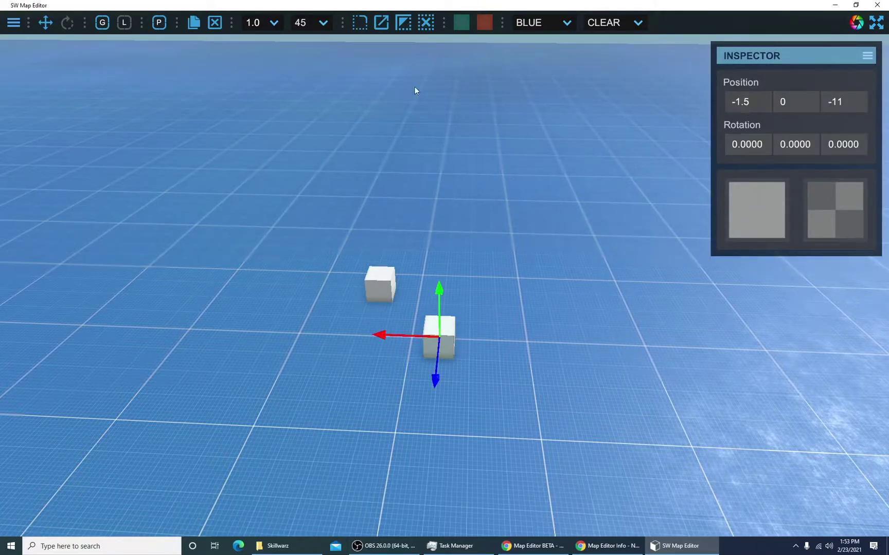
pyautogui.click(380, 24)
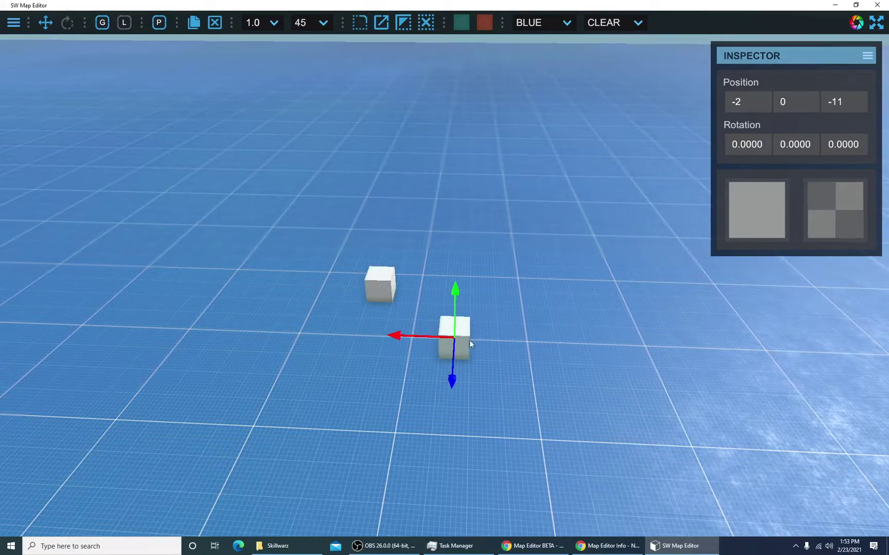
# Step: Delete the cube at 1, 0, -14 and select the remaining cube
pyautogui.click(393, 294)
pyautogui.press('Delete')
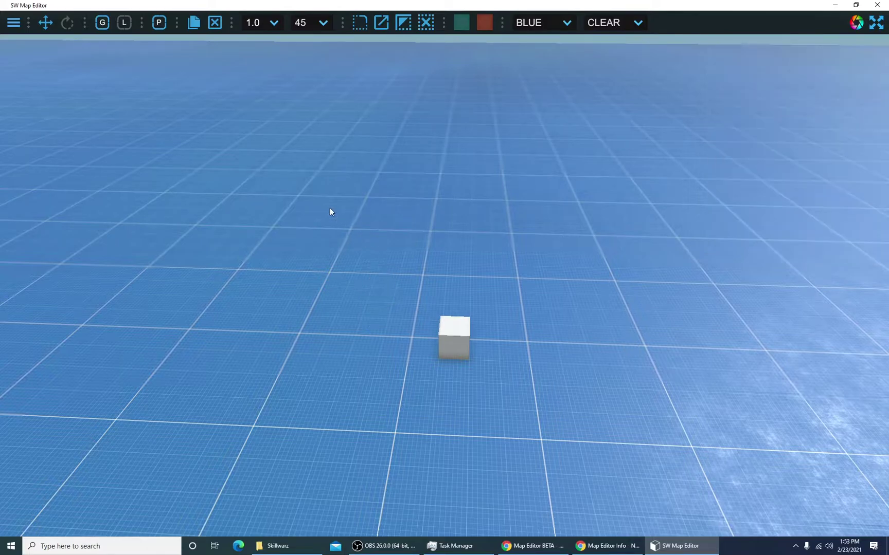
pyautogui.moveTo(498, 387); pyautogui.dragTo(279, 401, button='right')
pyautogui.press('s')
pyautogui.click(661, 286)
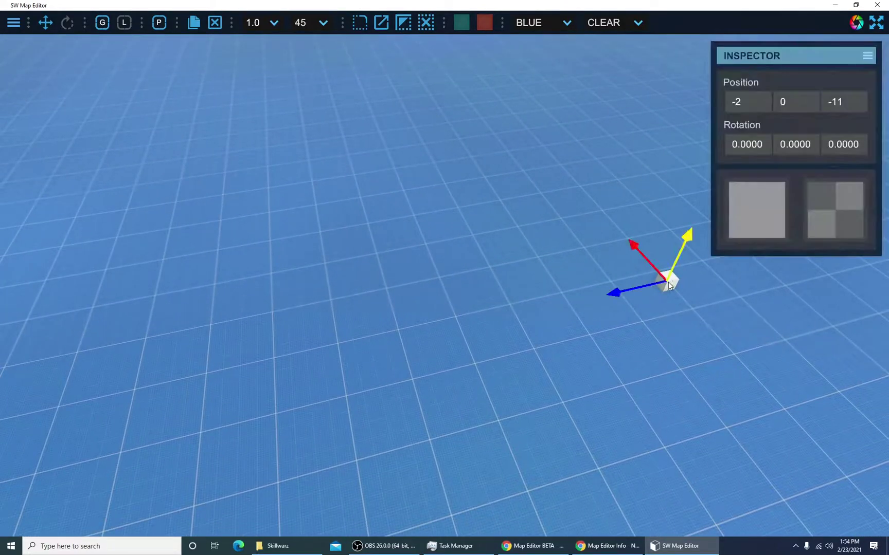
pyautogui.click(682, 395)
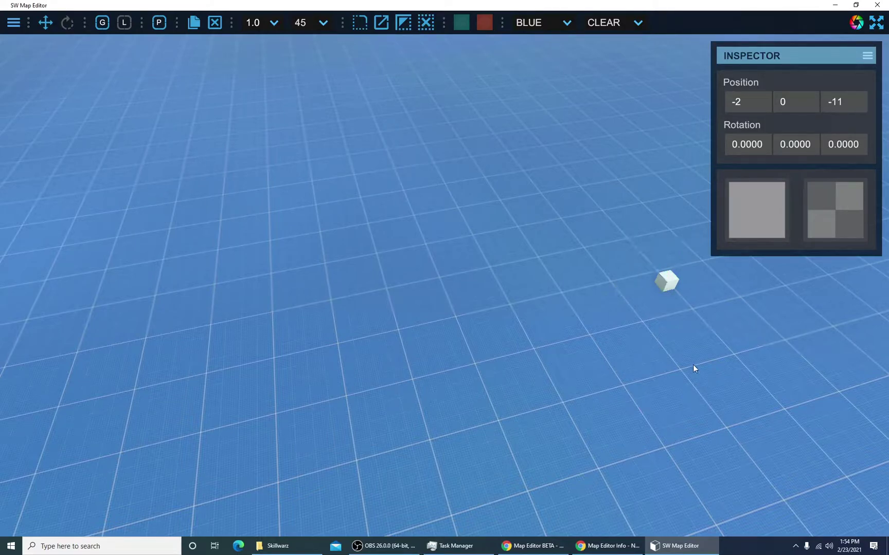
pyautogui.click(670, 301)
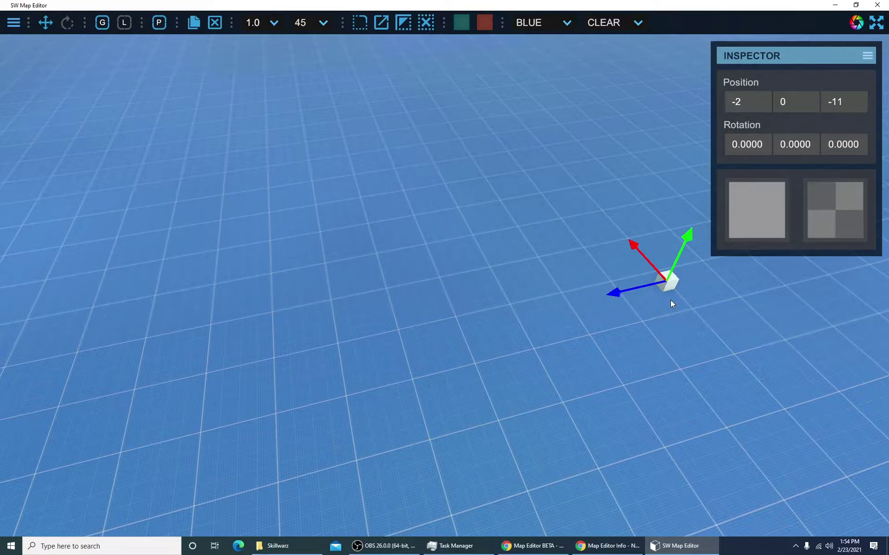
pyautogui.click(661, 286)
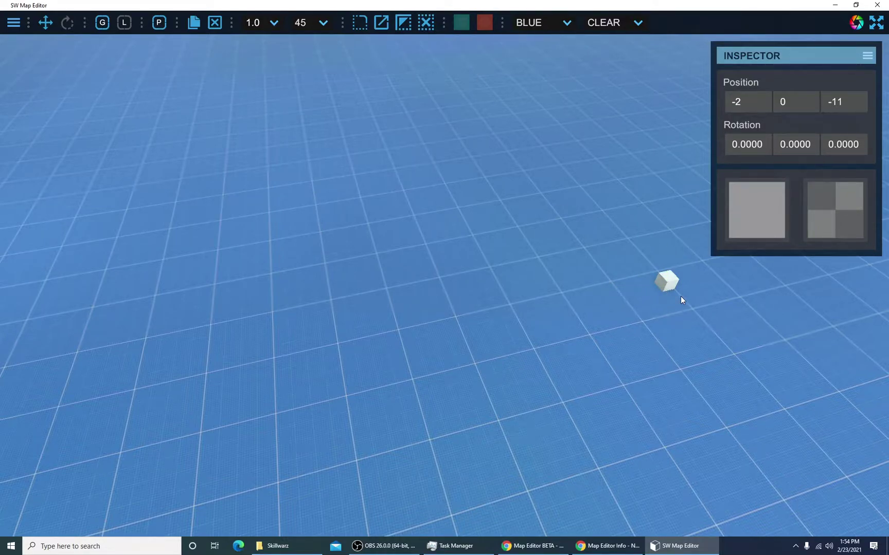
pyautogui.hotkey('ctrl', 'z')
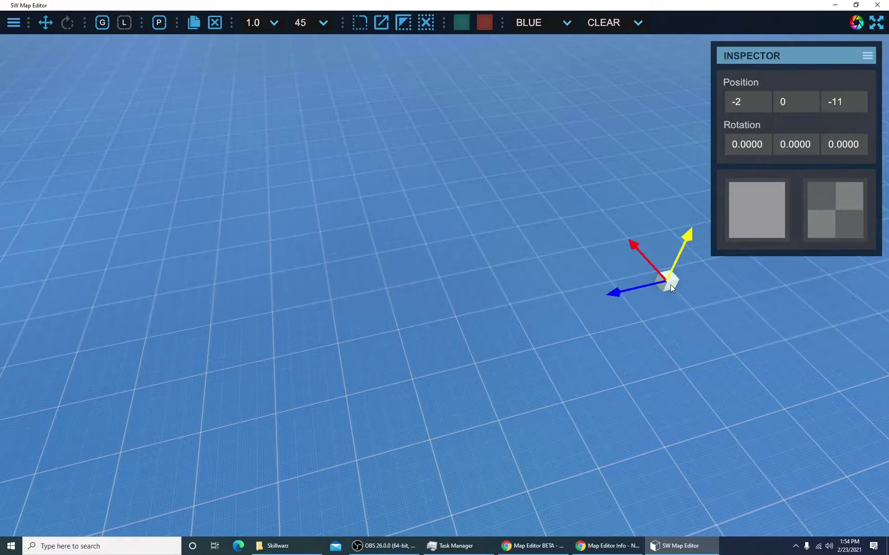
# Step: Alternate between the move and rotate gizmos, and rotate the cube about its vertical axis and back to its original angle
pyautogui.press('e')
pyautogui.press('w')
pyautogui.press('e')
pyautogui.press('w')
pyautogui.press('e')
pyautogui.press('w')
pyautogui.press('e')
pyautogui.press('w')
pyautogui.press('e')
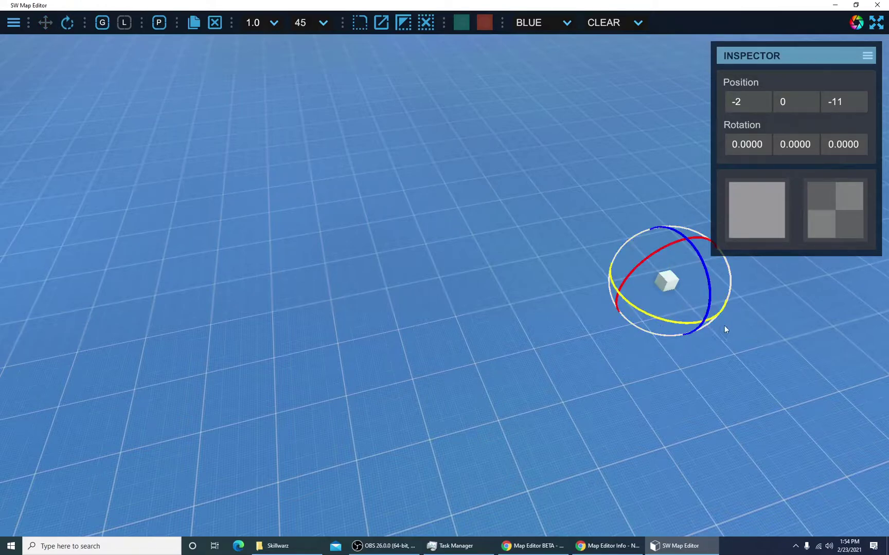
pyautogui.moveTo(720, 326); pyautogui.dragTo(820, 304)
pyautogui.moveTo(695, 348); pyautogui.dragTo(591, 353)
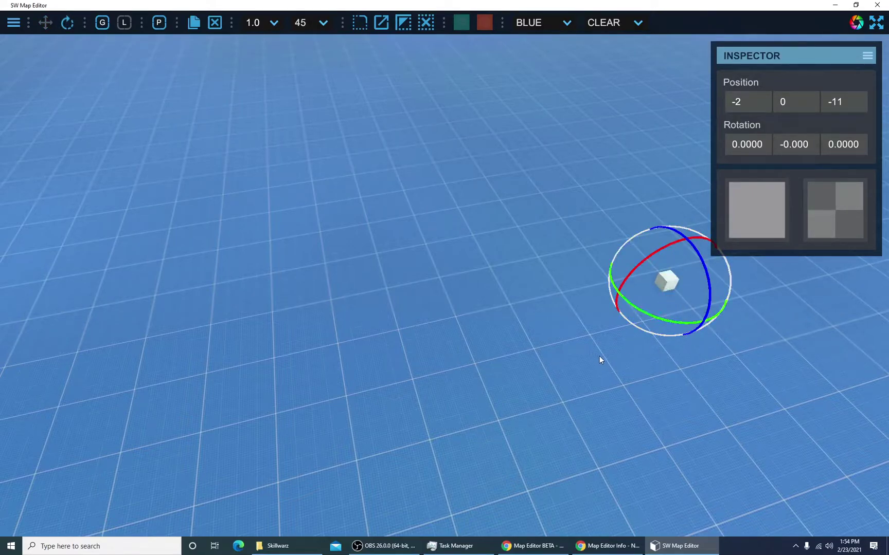
# Step: With the cube selected, raise the selection color's opacity to full and apply the bright cyan
pyautogui.moveTo(682, 343); pyautogui.dragTo(651, 320, button='right')
pyautogui.press('w')
pyautogui.click(666, 361)
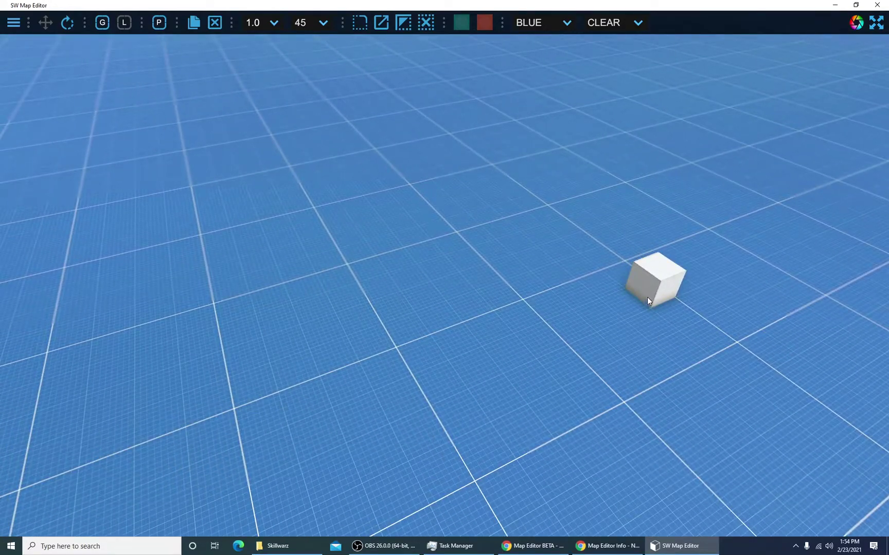
pyautogui.click(647, 296)
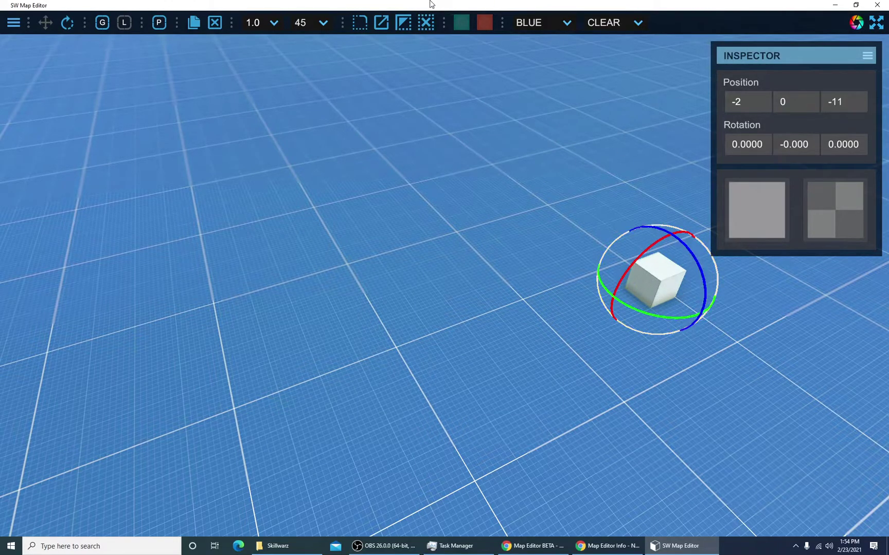
pyautogui.click(458, 27)
pyautogui.click(684, 85)
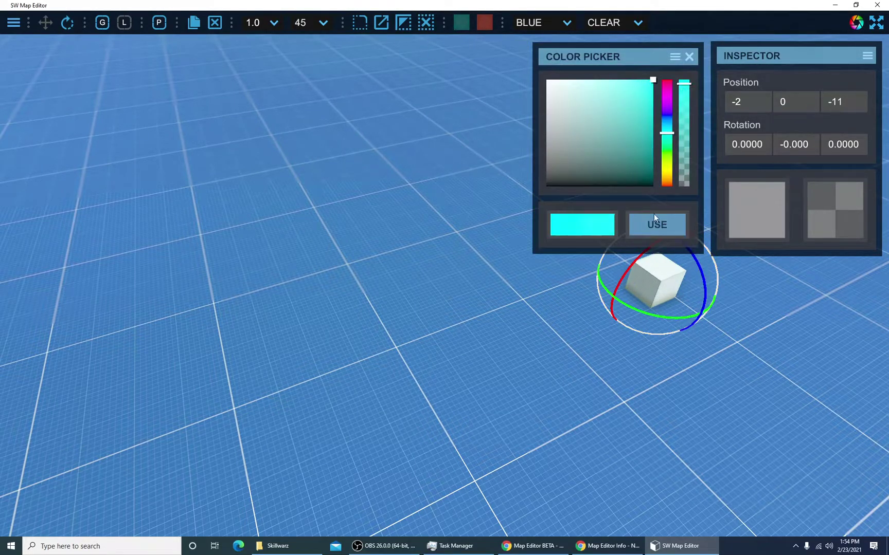
pyautogui.click(654, 225)
# Step: Change the selection color's hue to blue, apply it, and check it by deselecting and reselecting the cube
pyautogui.click(458, 28)
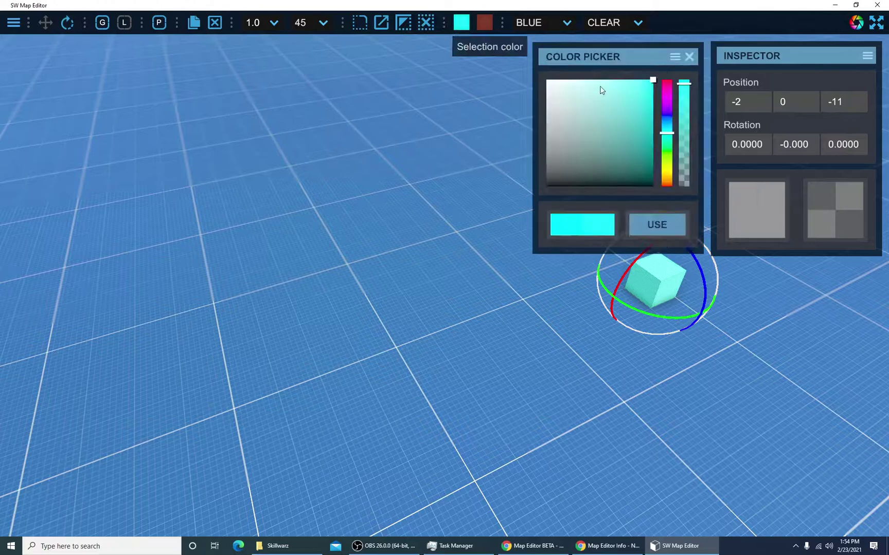
pyautogui.click(667, 120)
pyautogui.click(649, 225)
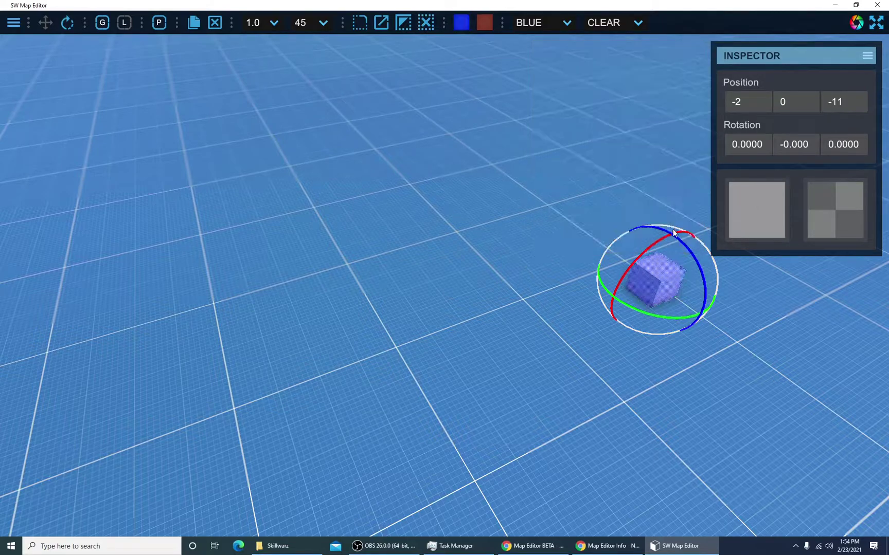
pyautogui.click(574, 313)
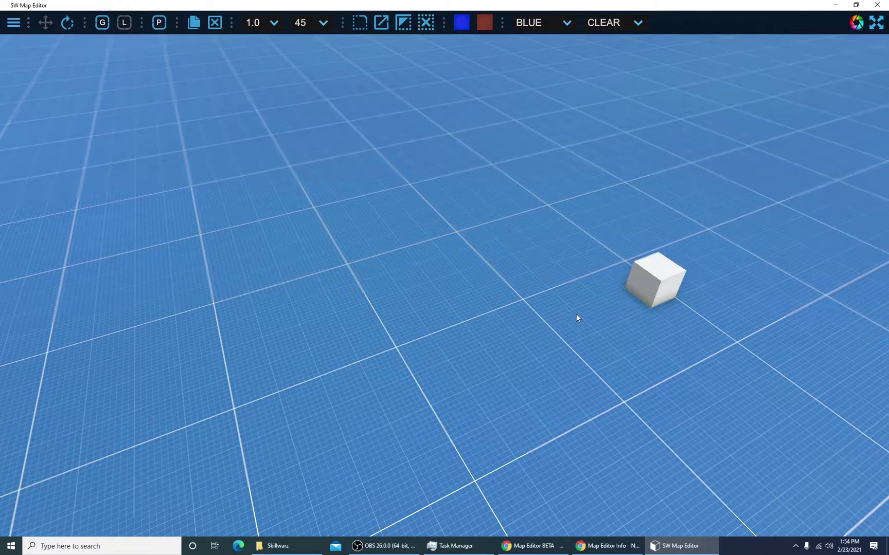
pyautogui.click(651, 291)
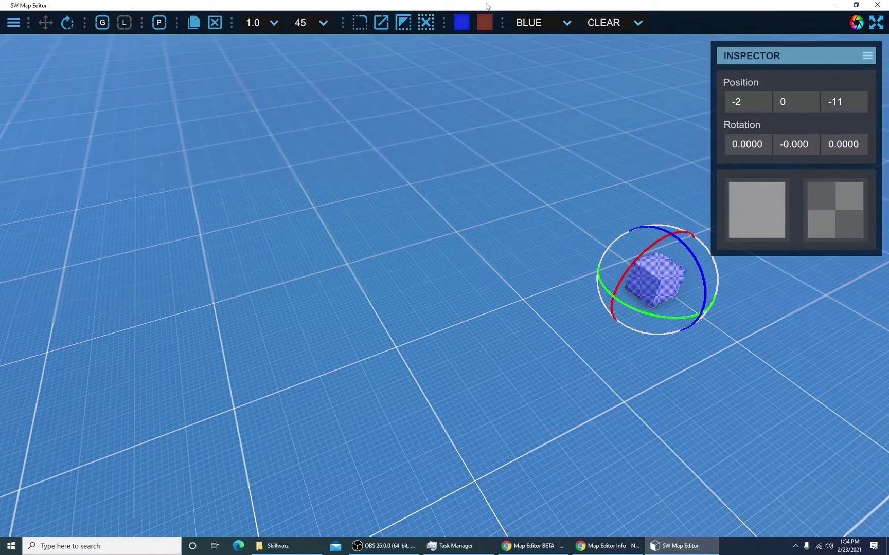
# Step: Raise the opacity of the reddish face highlight color to a strong orange, apply it, and reselect the cube
pyautogui.click(485, 22)
pyautogui.click(684, 86)
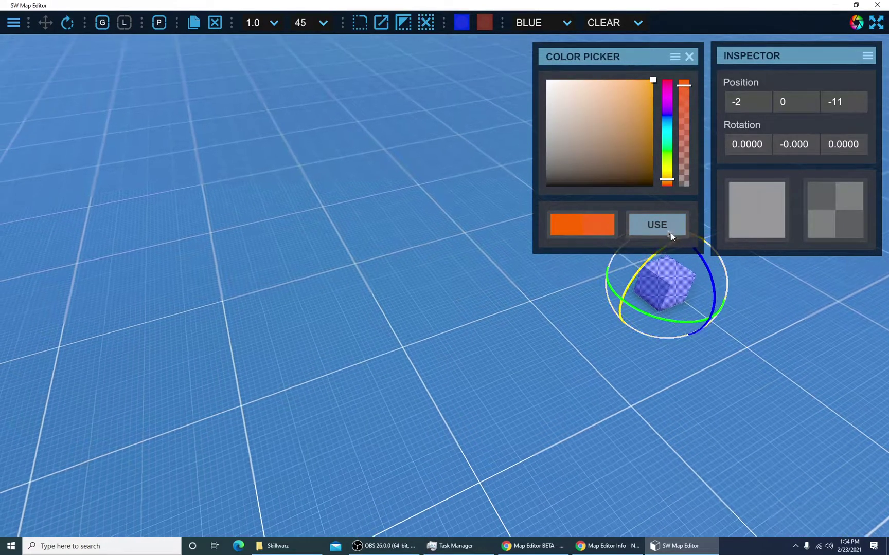
pyautogui.click(657, 224)
pyautogui.click(607, 329)
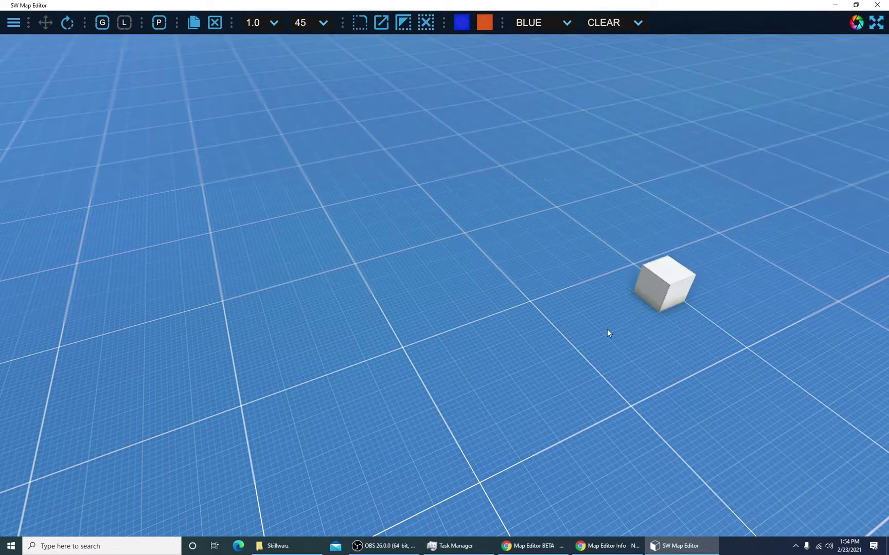
pyautogui.click(656, 295)
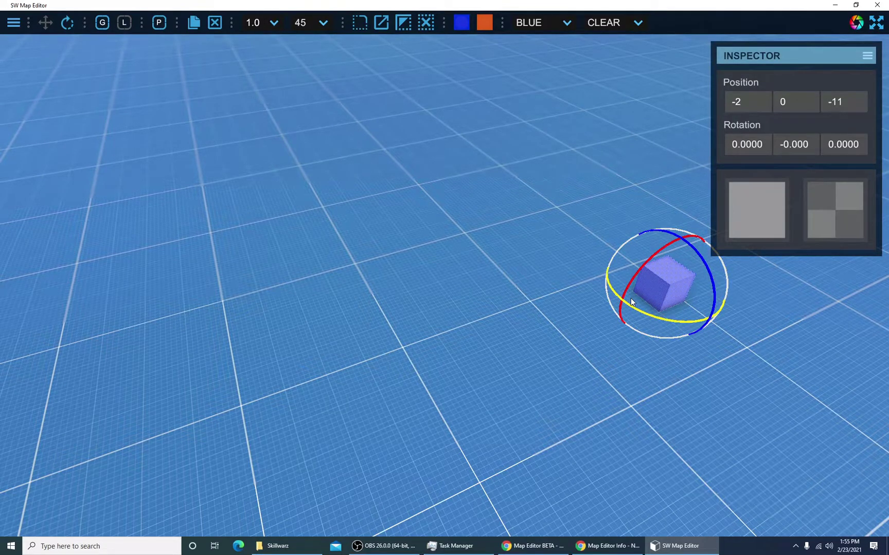
# Step: Switch from rotating to face resizing and pull one side face of the cube outward into a long beam
pyautogui.press('w')
pyautogui.press('q')
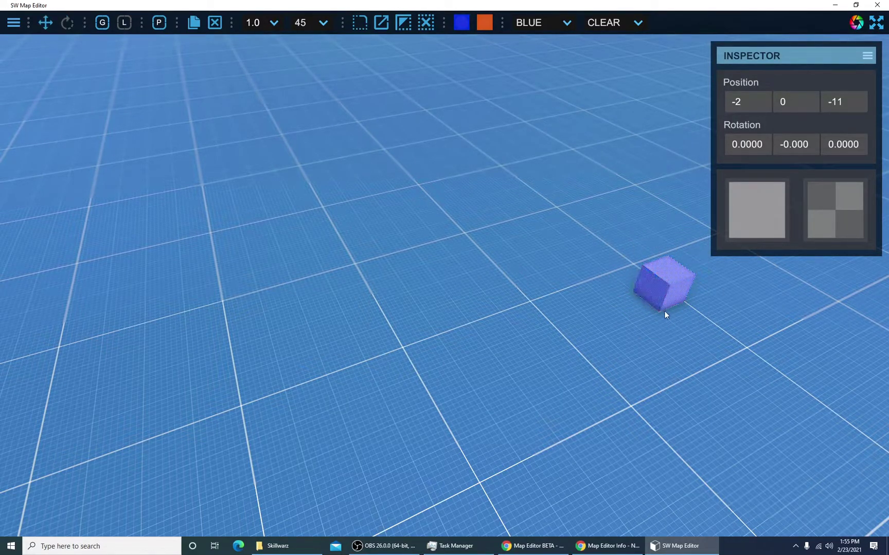
pyautogui.moveTo(658, 301); pyautogui.dragTo(679, 329)
pyautogui.press('s')
pyautogui.moveTo(656, 320)
pyautogui.mouseDown(button='right')
pyautogui.moveTo(653, 333)
pyautogui.moveTo(679, 318)
pyautogui.moveTo(661, 313)
pyautogui.mouseUp(button='right')
pyautogui.press('a')
pyautogui.moveTo(542, 255); pyautogui.dragTo(525, 256, button='right')
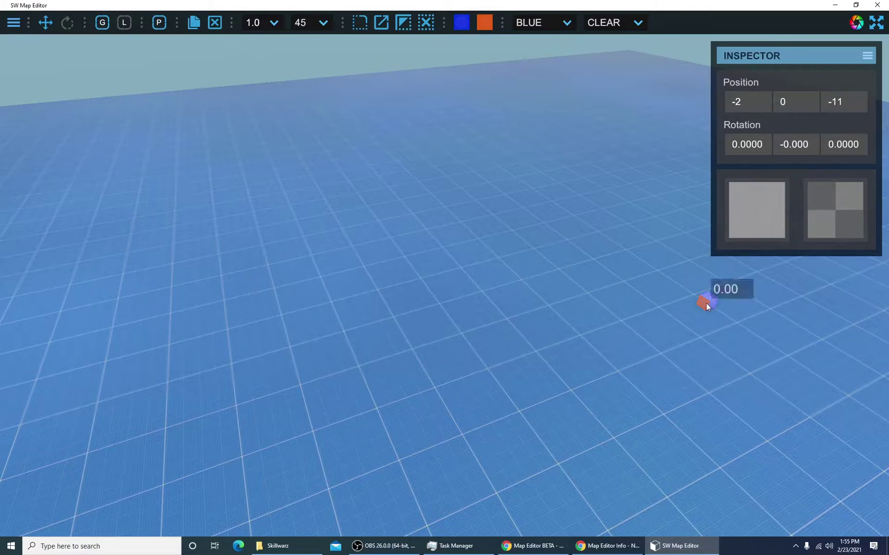
pyautogui.moveTo(707, 308); pyautogui.dragTo(348, 437)
# Step: Pull the beam's long side face outward to form a wide rectangular slab, and deselect it
pyautogui.moveTo(479, 428); pyautogui.dragTo(843, 452, button='right')
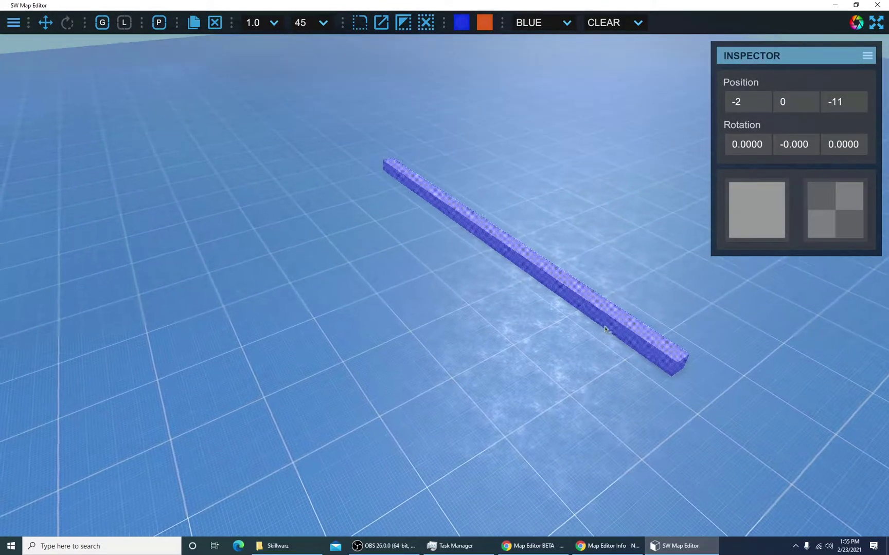
pyautogui.moveTo(605, 317); pyautogui.dragTo(425, 399)
pyautogui.moveTo(674, 438); pyautogui.dragTo(604, 330, button='right')
pyautogui.click(597, 366)
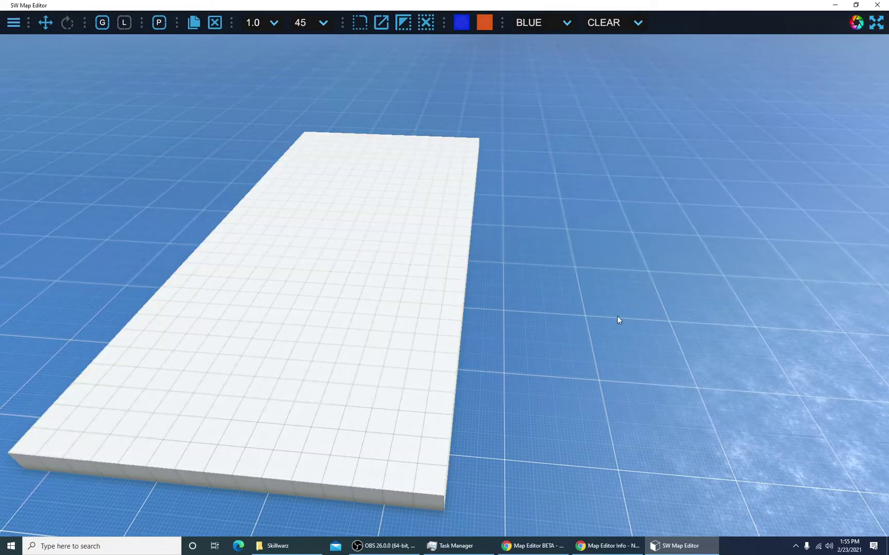
# Step: Try the OFF option for the grid material, and set the grid material to TRANSP
pyautogui.click(546, 26)
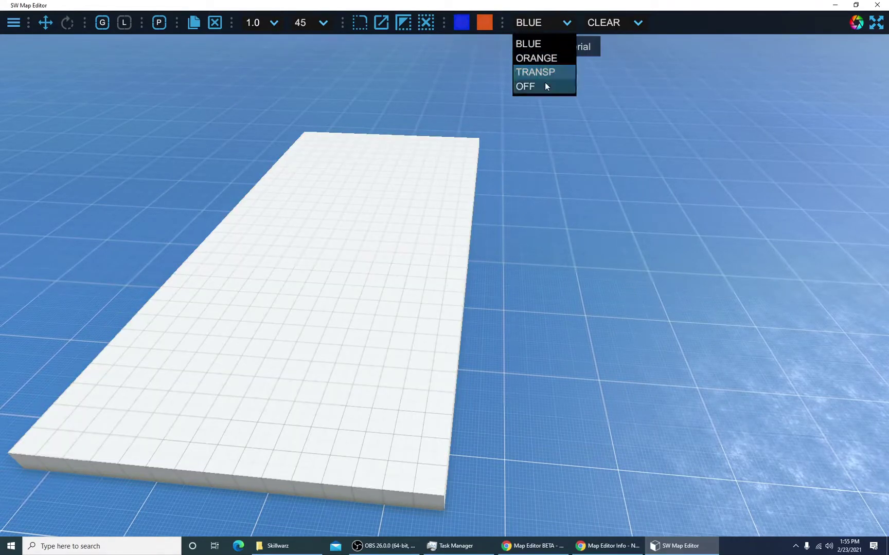
pyautogui.click(546, 86)
pyautogui.click(538, 31)
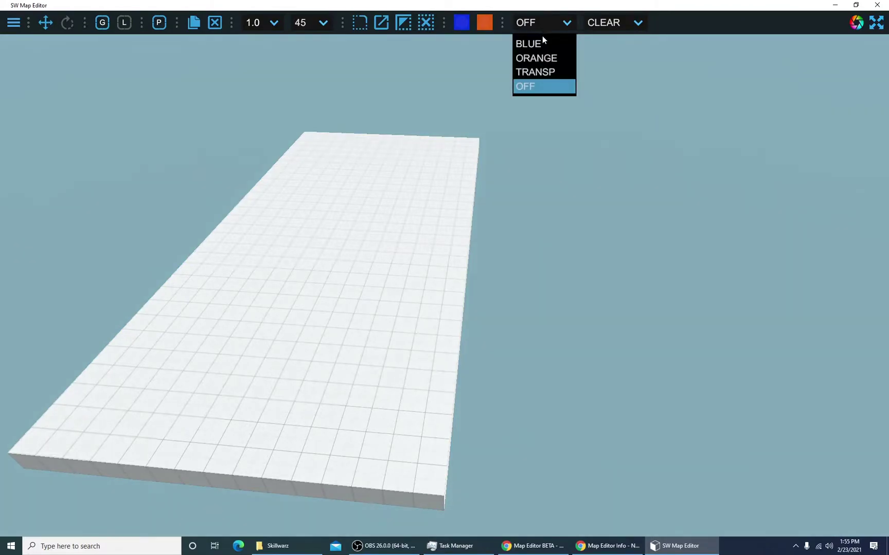
pyautogui.click(550, 72)
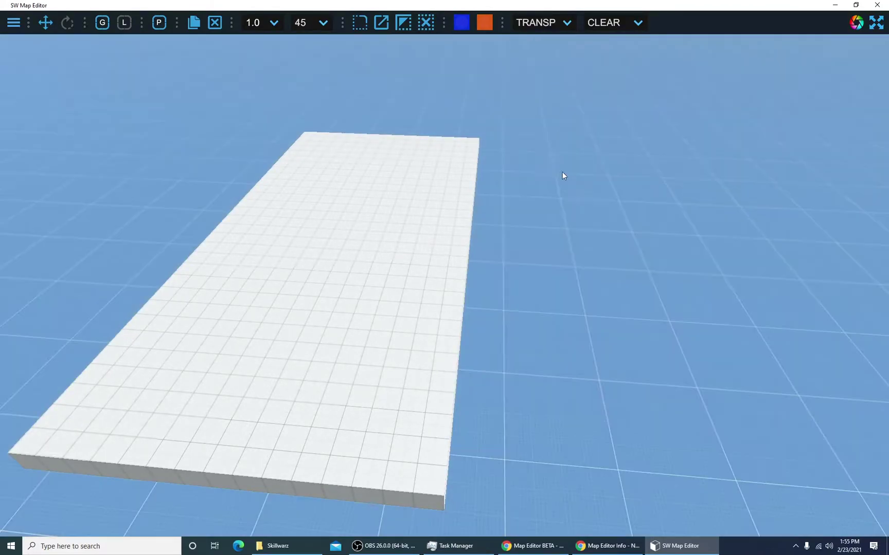
# Step: Try the ORANGE and BLUE grid materials, and set the grid material to OFF
pyautogui.click(551, 23)
pyautogui.click(553, 58)
pyautogui.click(552, 29)
pyautogui.click(555, 47)
pyautogui.click(549, 29)
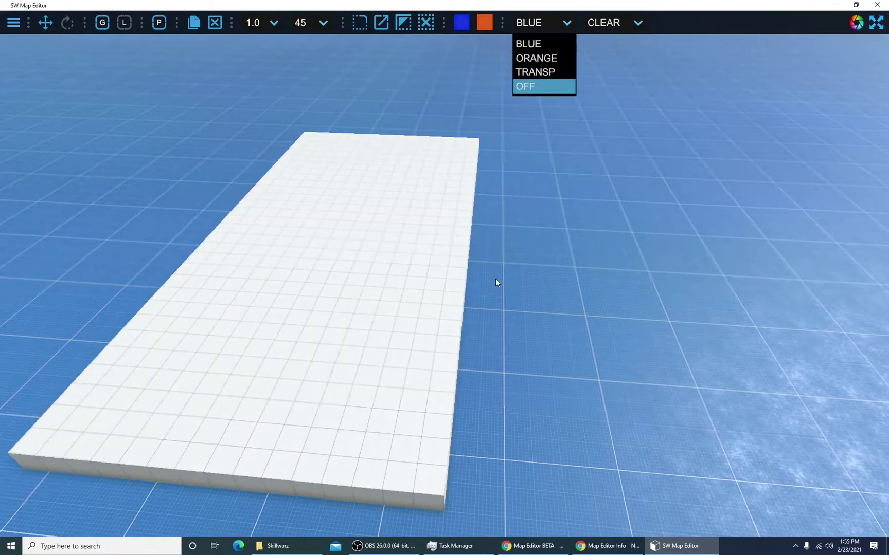
pyautogui.click(542, 88)
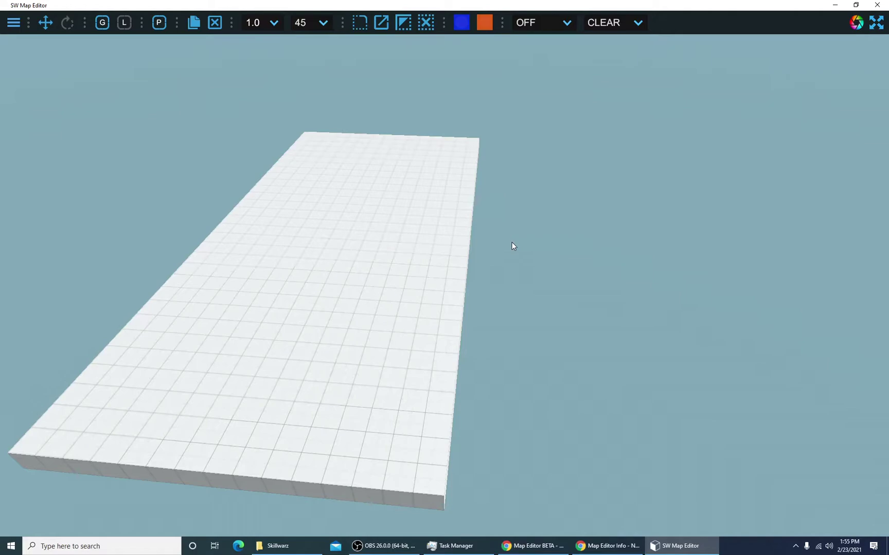
# Step: Set the sky to CLOUDY and look back down at the slab
pyautogui.moveTo(511, 242); pyautogui.dragTo(635, 110, button='right')
pyautogui.click(630, 33)
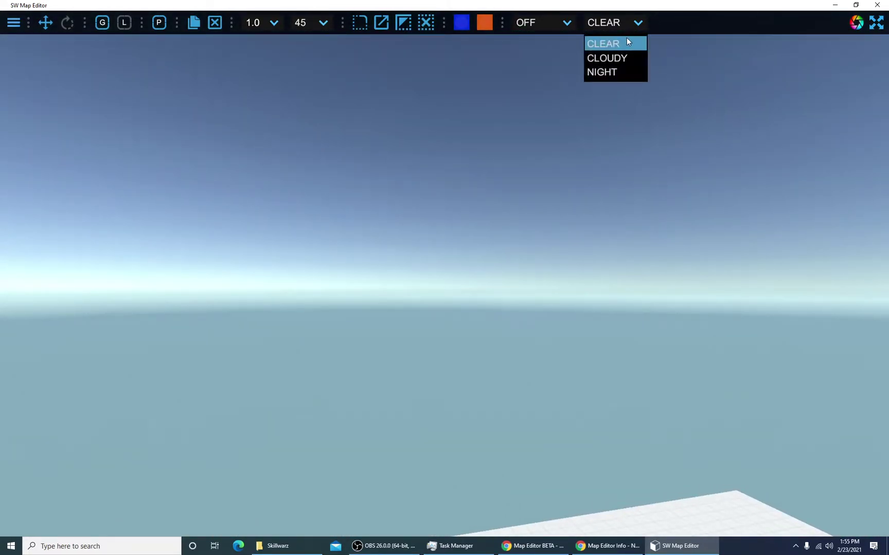
pyautogui.click(631, 57)
pyautogui.moveTo(619, 237); pyautogui.dragTo(885, 506, button='right')
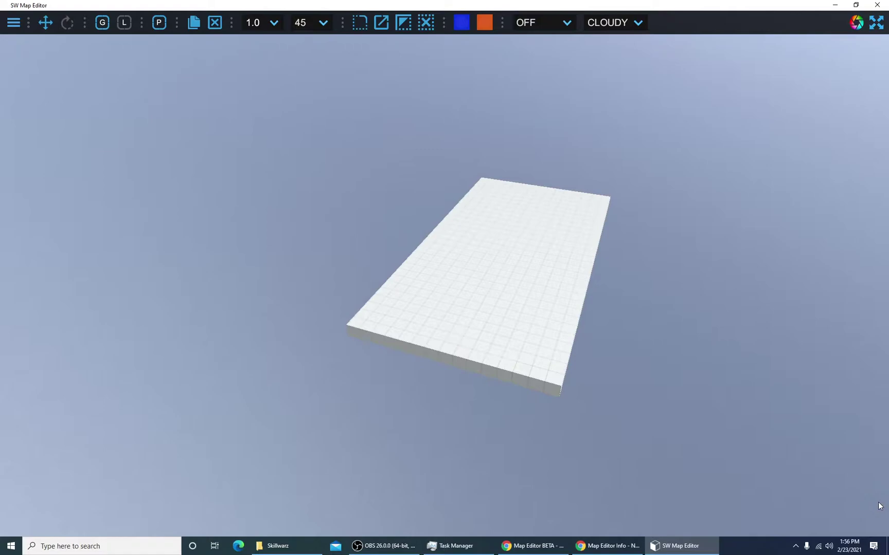
# Step: Place a cube on top of the slab's corner, select it and snap its position to 12, 1, 18
pyautogui.click(532, 305)
pyautogui.moveTo(532, 305); pyautogui.dragTo(448, 273, button='right')
pyautogui.click(453, 260)
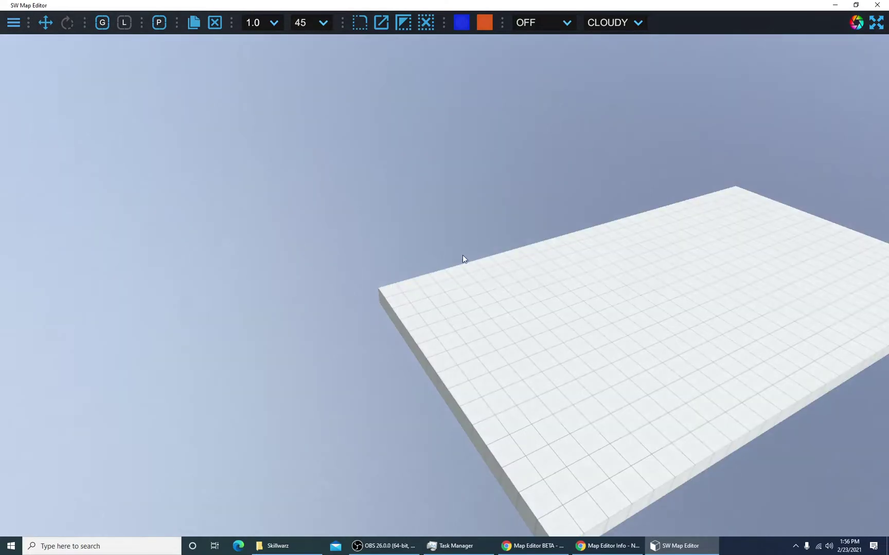
pyautogui.click(394, 295)
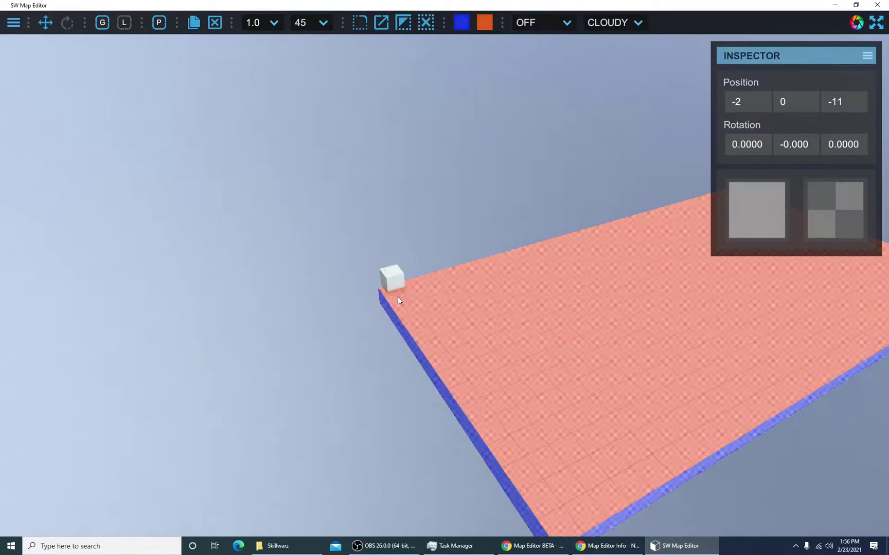
pyautogui.click(393, 282)
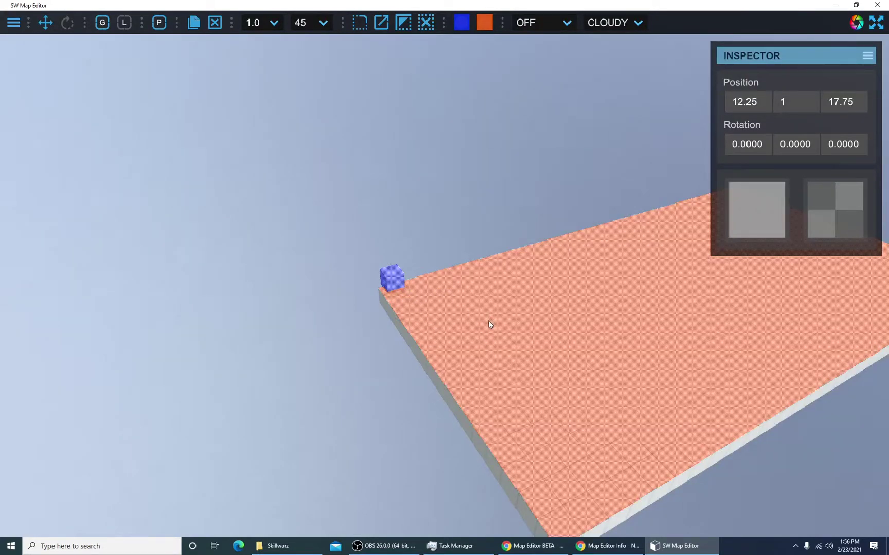
pyautogui.click(403, 23)
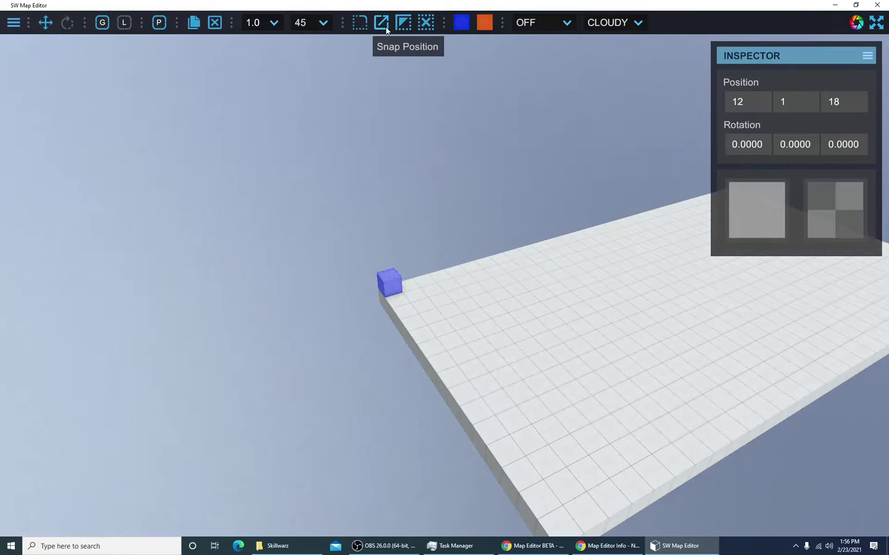
# Step: Move the cube outward just past the slab's long edge to position 13, 1, 18
pyautogui.moveTo(418, 246); pyautogui.dragTo(657, 202, button='right')
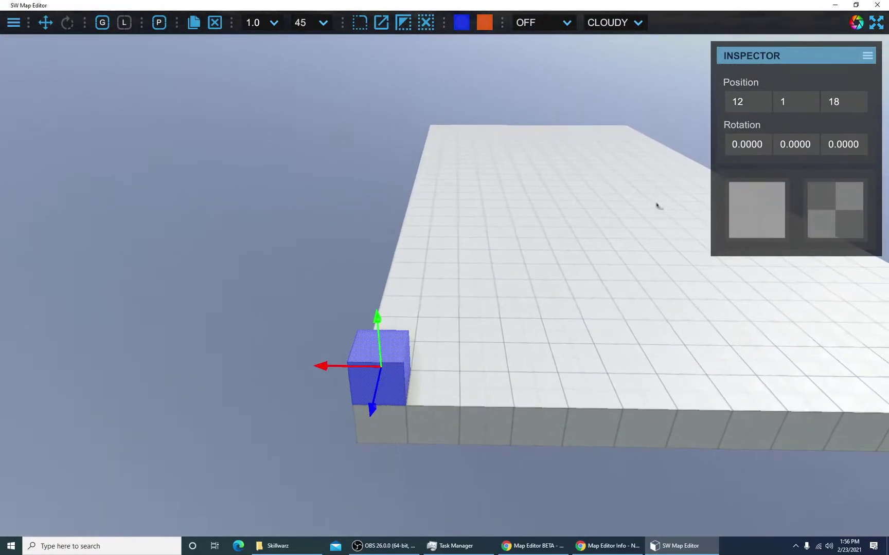
pyautogui.moveTo(502, 312); pyautogui.dragTo(435, 347, button='right')
pyautogui.moveTo(438, 265); pyautogui.dragTo(383, 242)
# Step: Stretch the cube along the slab's full long edge, raise its top face to form a tall wall, and deselect it
pyautogui.moveTo(645, 284); pyautogui.dragTo(651, 321, button='right')
pyautogui.click(648, 328)
pyautogui.click(679, 312)
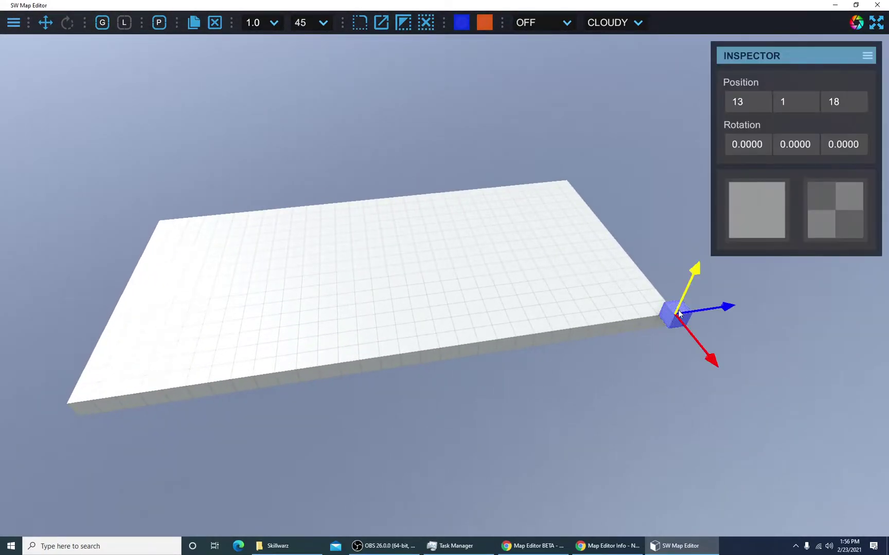
pyautogui.moveTo(679, 313); pyautogui.dragTo(47, 379)
pyautogui.click(691, 272)
pyautogui.moveTo(174, 435); pyautogui.dragTo(652, 452, button='middle')
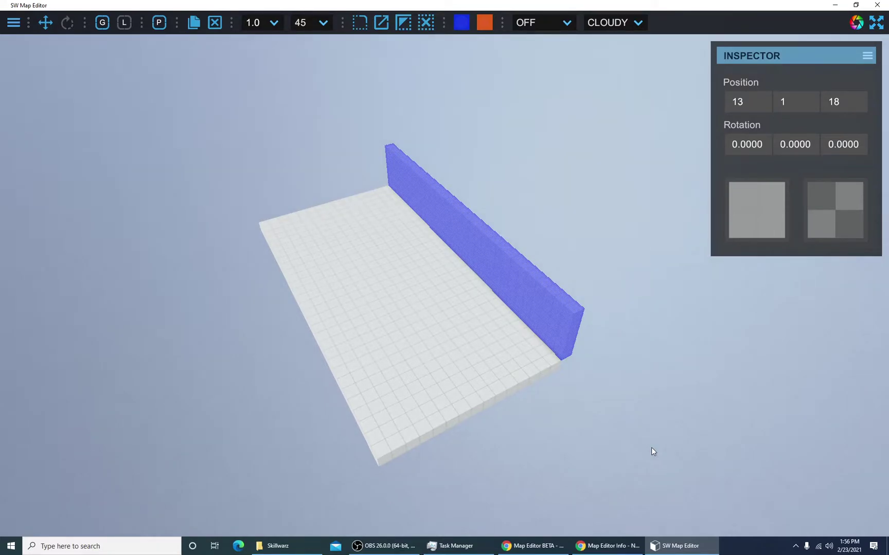
pyautogui.click(652, 448)
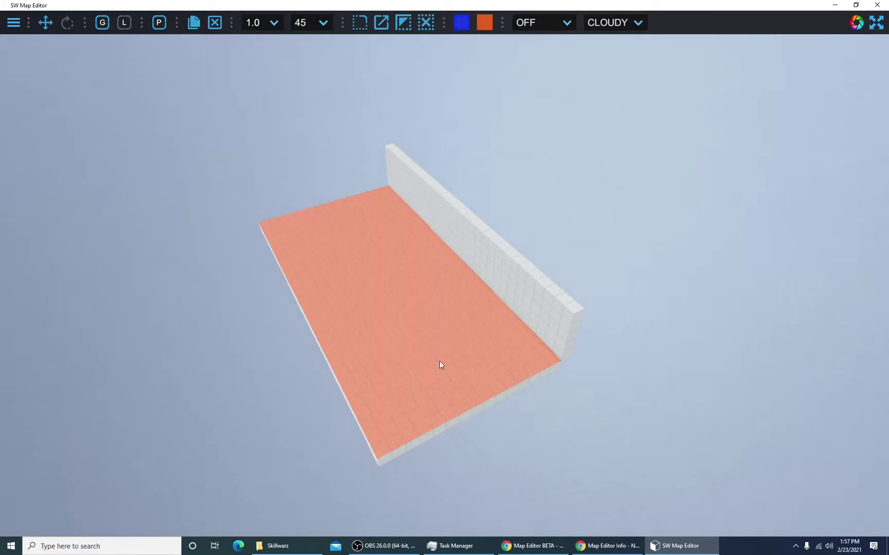
# Step: Give the slab the green material and deselect it
pyautogui.click(487, 359)
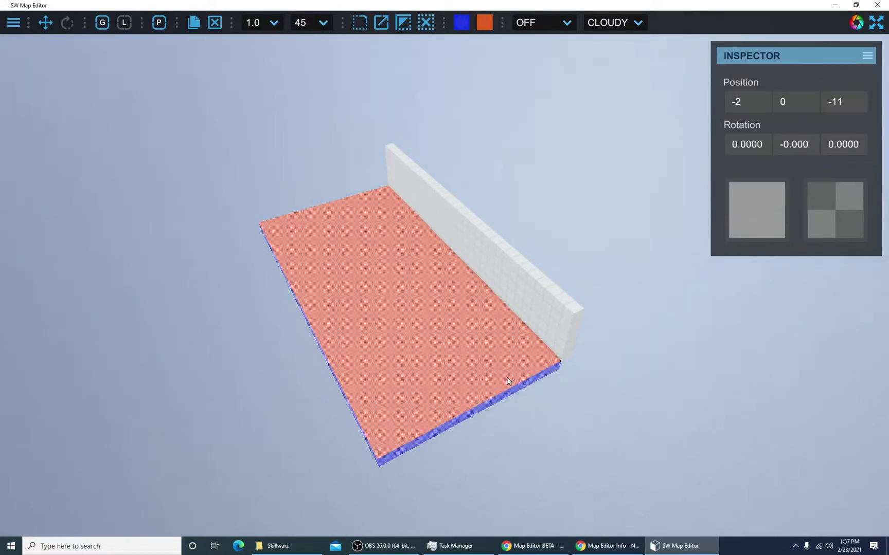
pyautogui.click(580, 444)
pyautogui.click(486, 365)
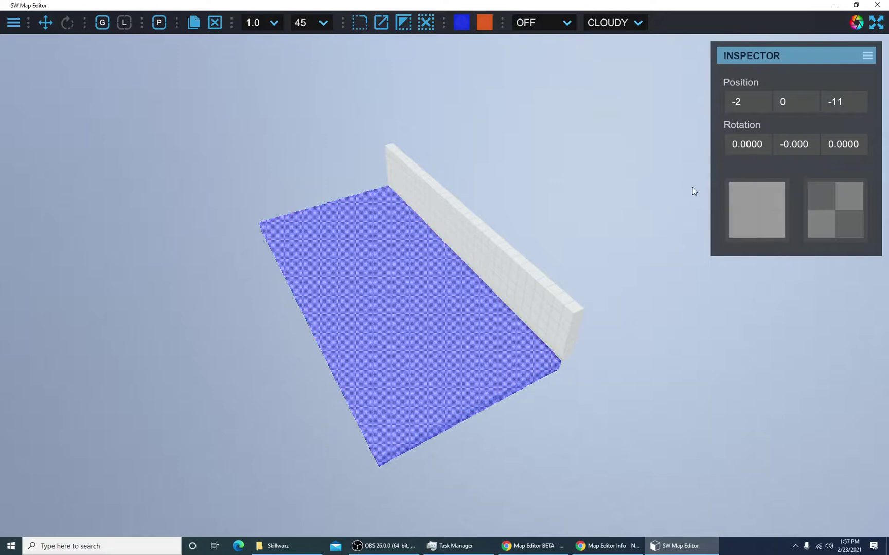
pyautogui.click(765, 207)
pyautogui.click(502, 216)
pyautogui.click(618, 443)
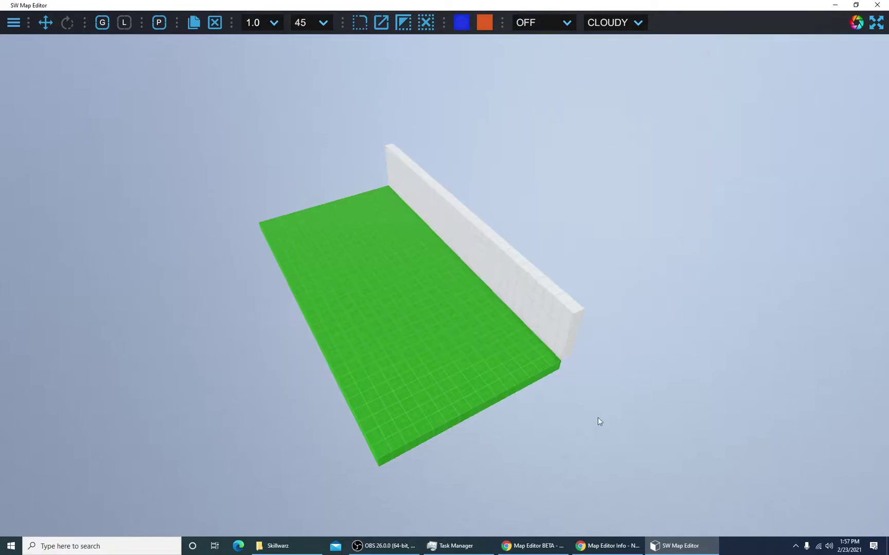
# Step: Give the long wall the light grey material and deselect it
pyautogui.click(523, 375)
pyautogui.click(667, 477)
pyautogui.click(529, 305)
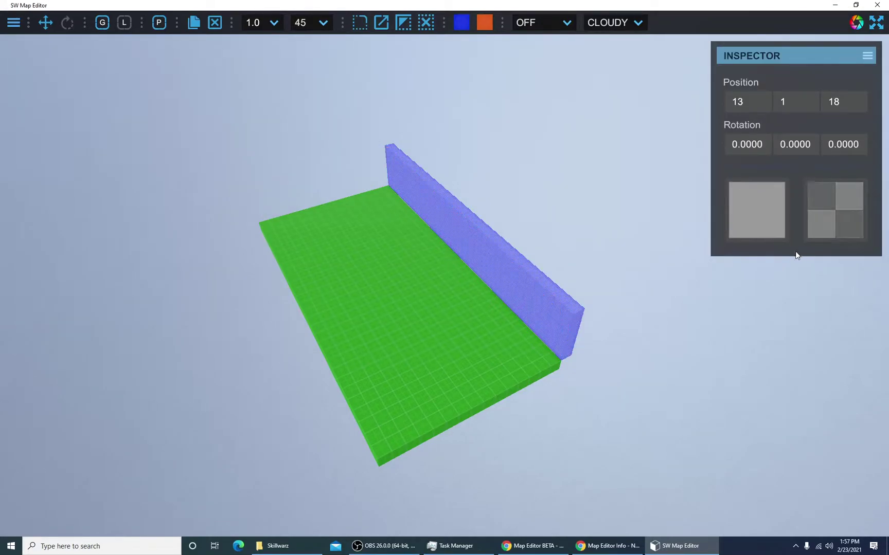
pyautogui.click(526, 362)
pyautogui.click(575, 327)
pyautogui.click(772, 214)
pyautogui.click(445, 227)
pyautogui.click(720, 412)
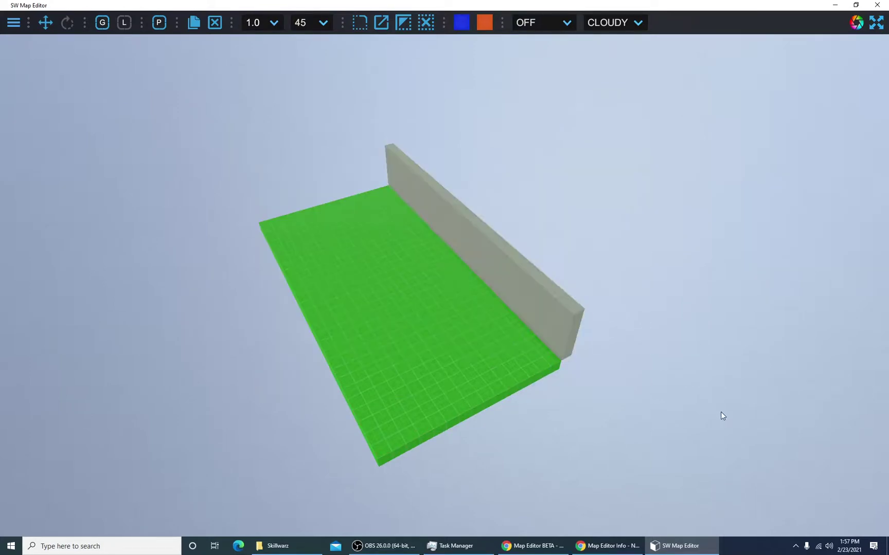
# Step: Look through the materials offered for the wall's second material slot, and close the selection
pyautogui.click(580, 315)
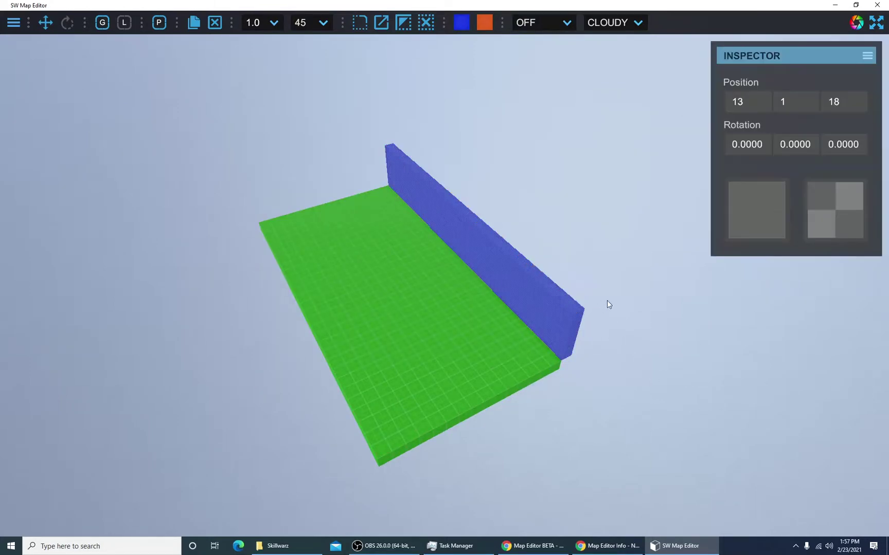
pyautogui.click(835, 215)
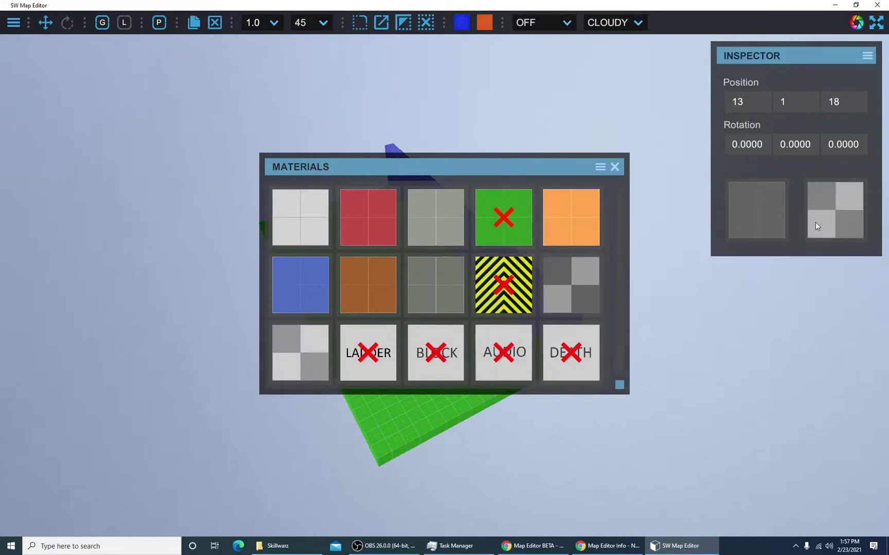
pyautogui.click(641, 199)
pyautogui.click(615, 167)
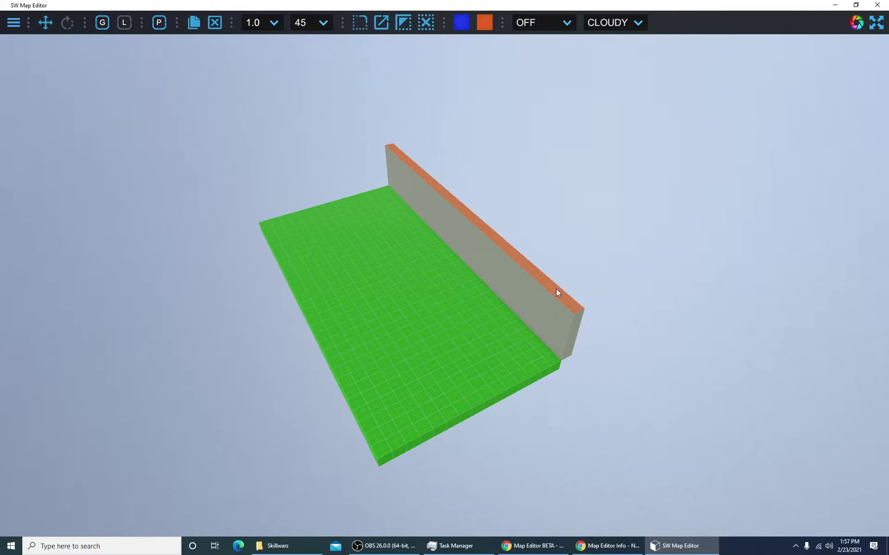
# Step: Assign the light grey checkered material to the wall's second material slot and deselect the wall
pyautogui.click(565, 299)
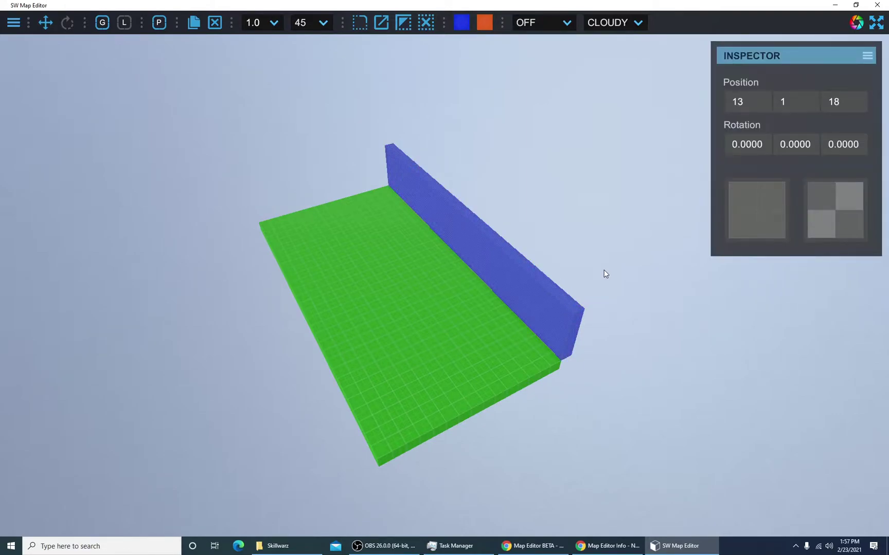
pyautogui.click(827, 205)
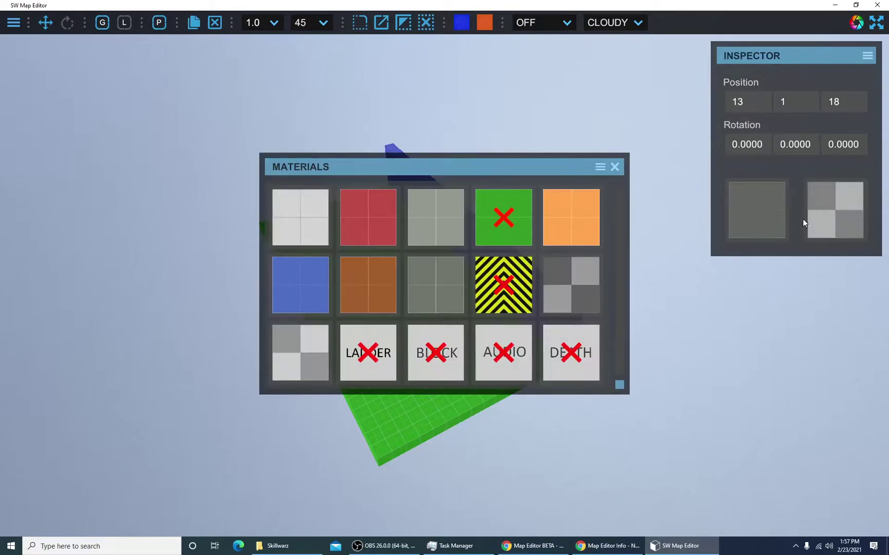
pyautogui.click(290, 361)
pyautogui.click(617, 345)
pyautogui.moveTo(616, 345)
pyautogui.mouseDown(button='right')
pyautogui.moveTo(586, 354)
pyautogui.moveTo(507, 348)
pyautogui.moveTo(619, 335)
pyautogui.mouseUp(button='right')
pyautogui.click(608, 355)
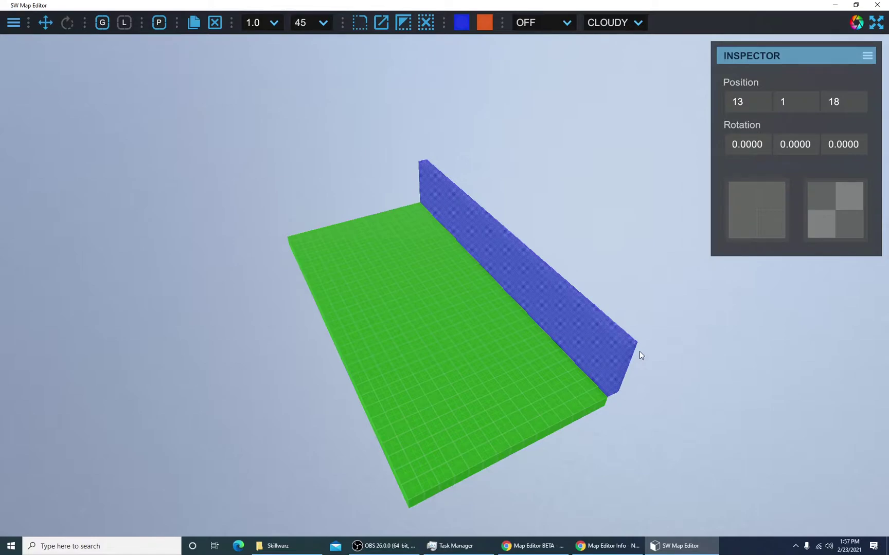
pyautogui.click(696, 391)
# Step: Duplicate the long wall, move the copy across the slab to X -3 along the opposite long edge, and deselect it
pyautogui.press('d')
pyautogui.moveTo(696, 391); pyautogui.dragTo(586, 418, button='right')
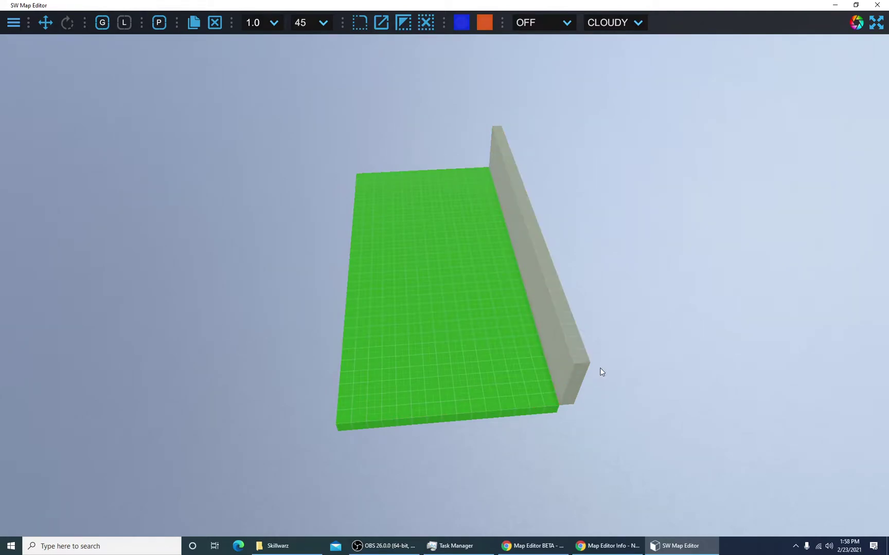
pyautogui.click(572, 348)
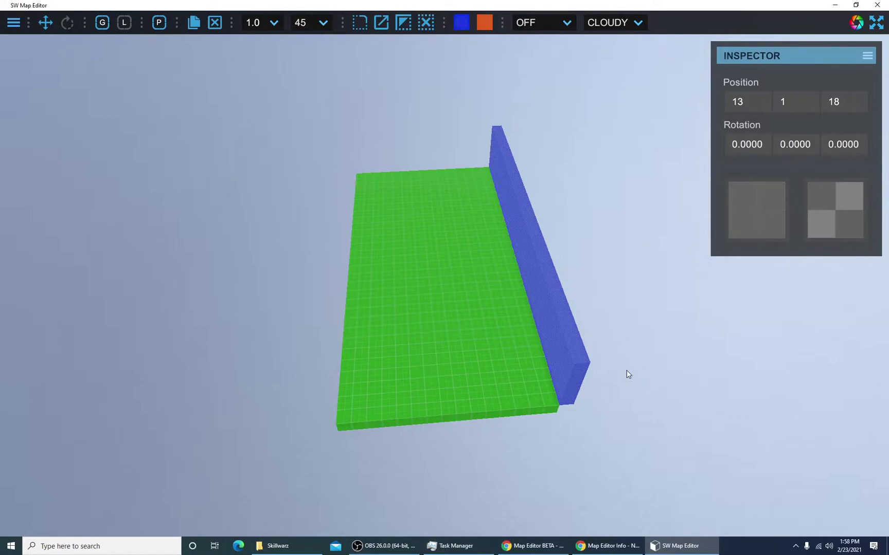
pyautogui.press('w')
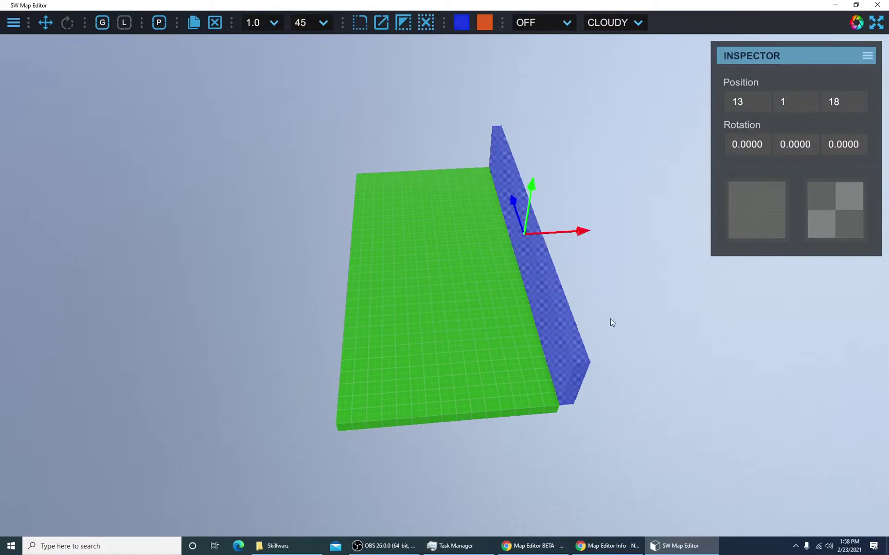
pyautogui.moveTo(569, 234); pyautogui.dragTo(387, 248)
pyautogui.click(651, 309)
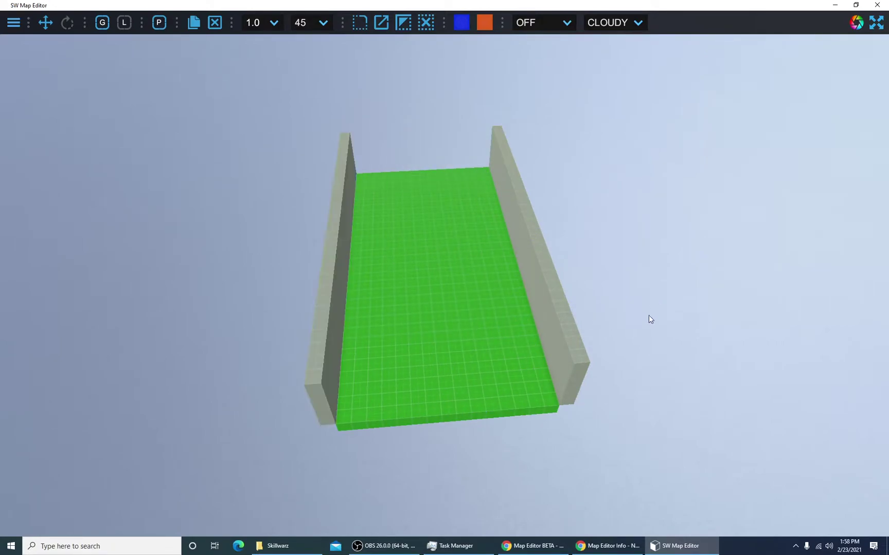
# Step: Duplicate the wall at X -3, rotate the copy 90 degrees about the vertical axis, and snap its position to the grid
pyautogui.moveTo(571, 432); pyautogui.dragTo(826, 460)
pyautogui.click(350, 341)
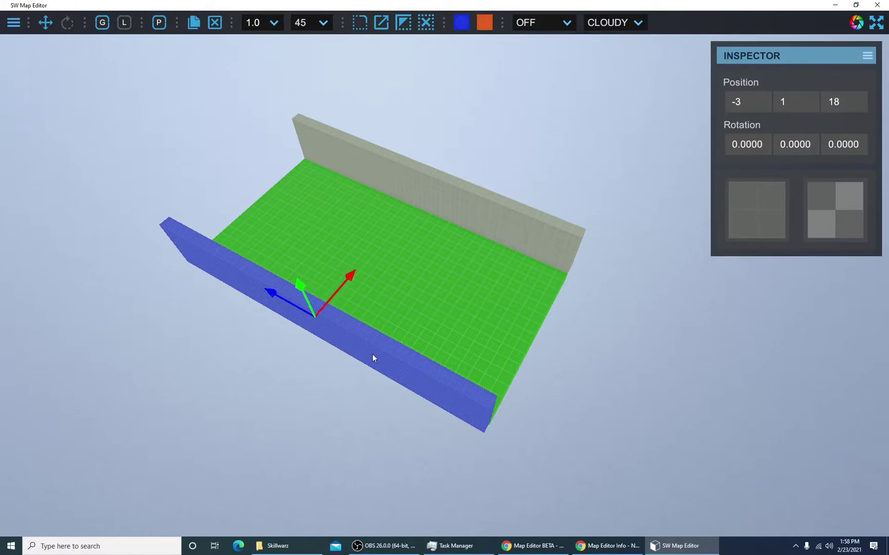
pyautogui.press('e')
pyautogui.moveTo(257, 371); pyautogui.dragTo(155, 373)
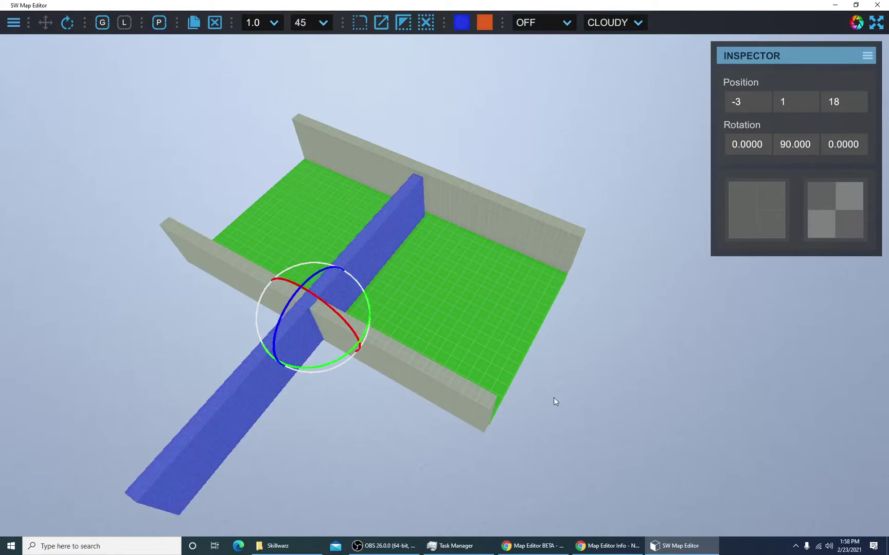
pyautogui.click(380, 28)
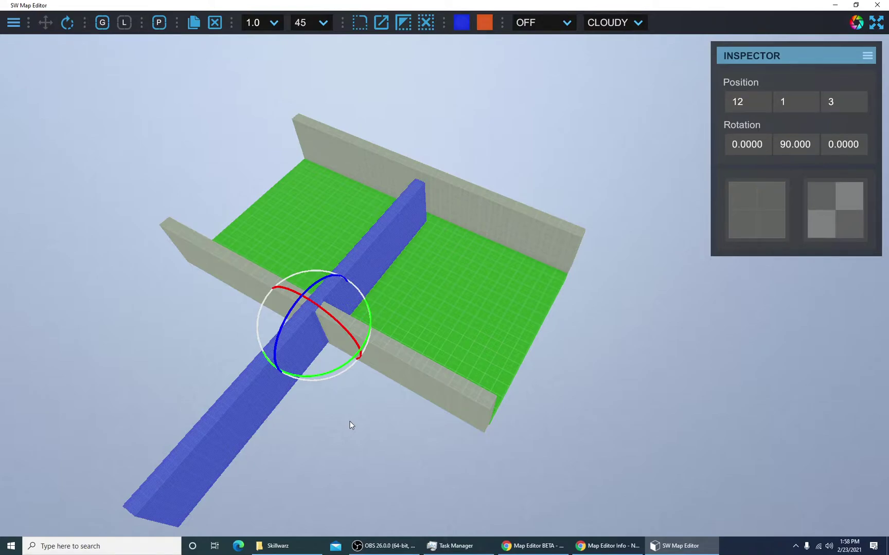
# Step: Move the rotated wall to the slab's short end at position 13, 1, -12 and shorten it to the slab's width
pyautogui.press('w')
pyautogui.moveTo(410, 431); pyautogui.dragTo(300, 308, button='right')
pyautogui.moveTo(278, 247); pyautogui.dragTo(379, 408)
pyautogui.moveTo(442, 409); pyautogui.dragTo(445, 409)
pyautogui.moveTo(445, 408); pyautogui.dragTo(605, 332, button='right')
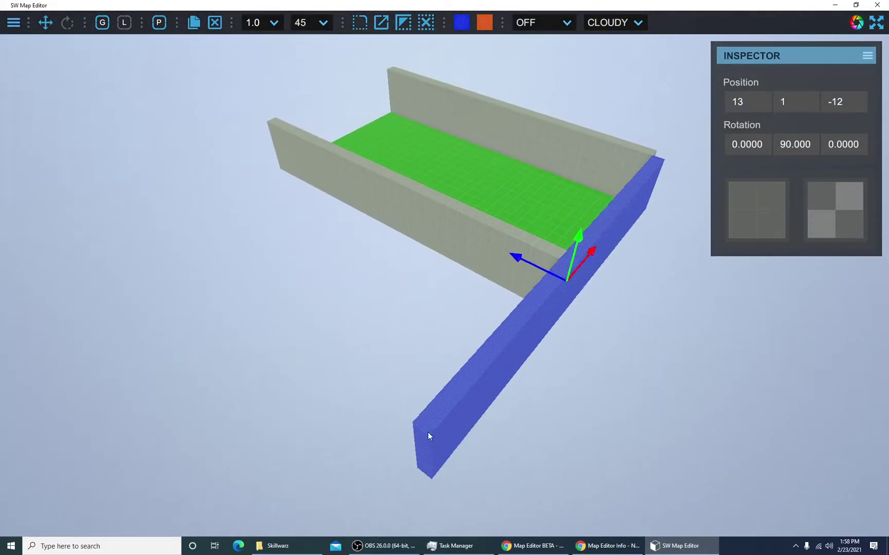
pyautogui.moveTo(427, 445); pyautogui.dragTo(583, 286)
pyautogui.moveTo(623, 325); pyautogui.dragTo(577, 317, button='right')
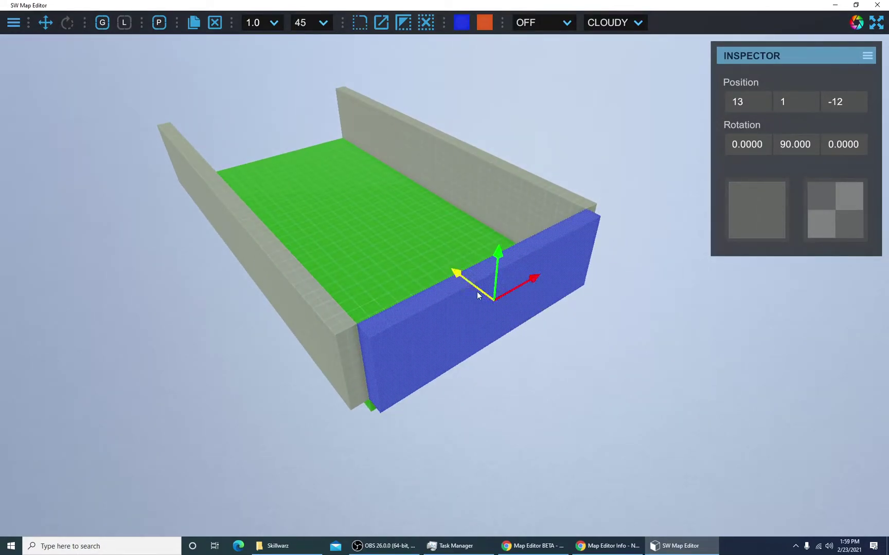
# Step: Duplicate the short end wall, move the copy to the slab's opposite end to close the enclosure, and deselect it
pyautogui.moveTo(477, 294); pyautogui.dragTo(35, 32)
pyautogui.click(133, 375)
pyautogui.moveTo(133, 375); pyautogui.dragTo(433, 416, button='right')
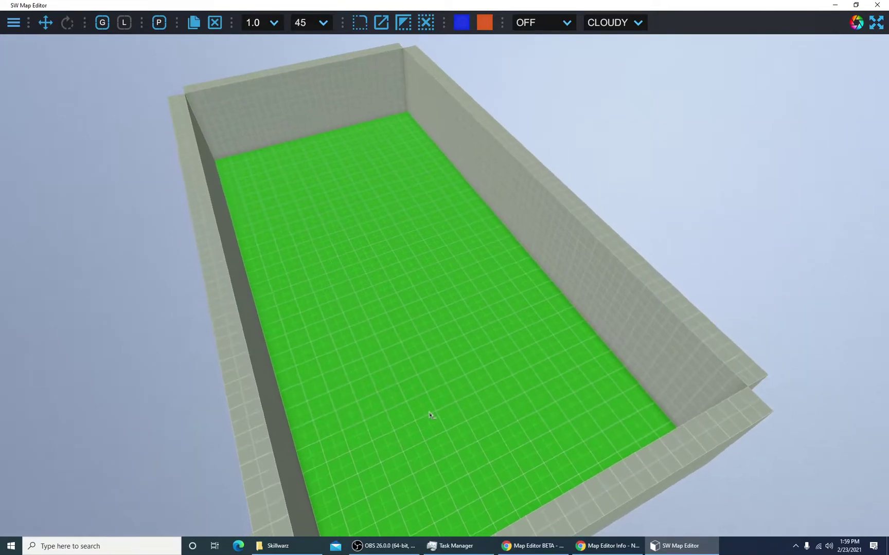
# Step: Place a wedge from the project assets on the green floor and snap it to the grid at position 2, 2, -5
pyautogui.press('Tab')
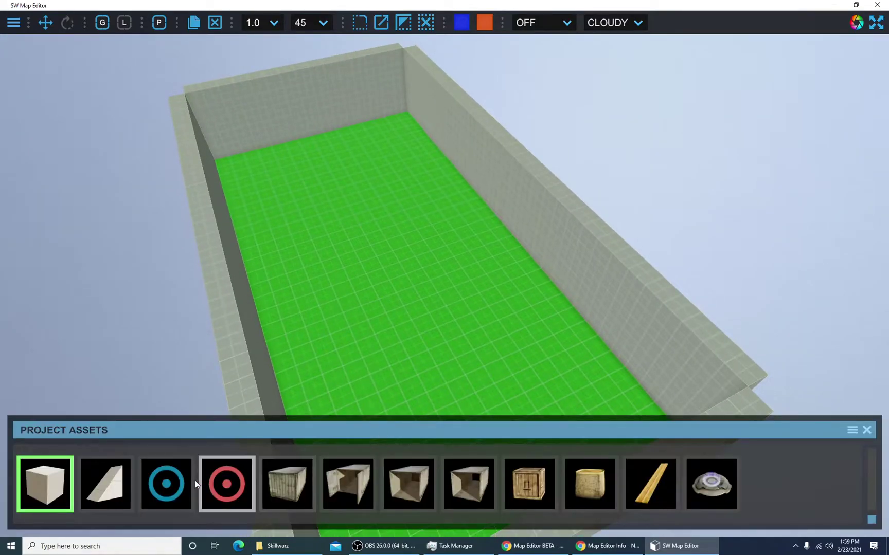
pyautogui.click(120, 492)
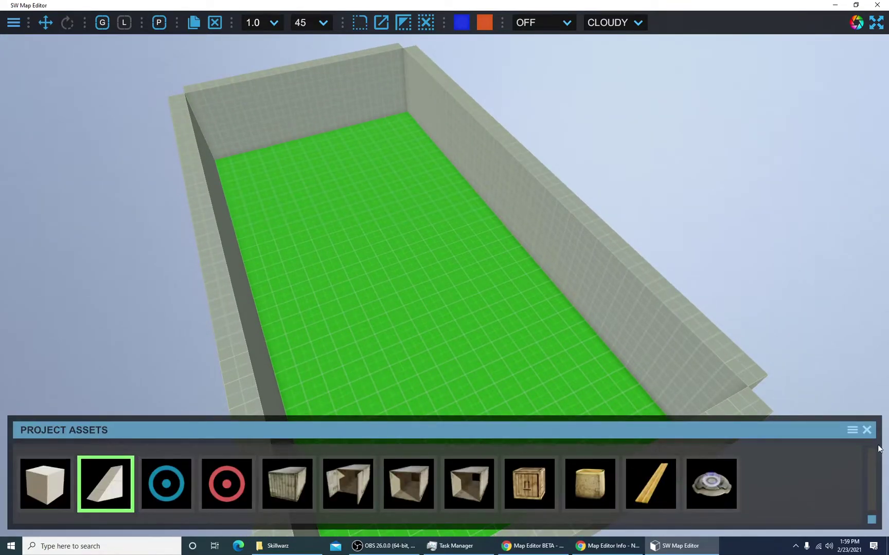
pyautogui.click(867, 431)
pyautogui.moveTo(867, 431); pyautogui.dragTo(384, 458, button='right')
pyautogui.press('space')
pyautogui.click(346, 262)
pyautogui.click(358, 237)
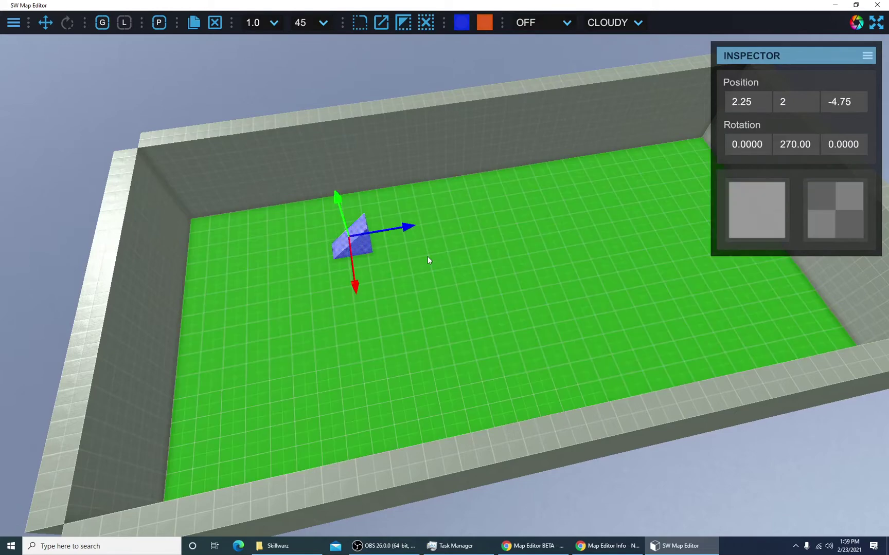
pyautogui.click(385, 22)
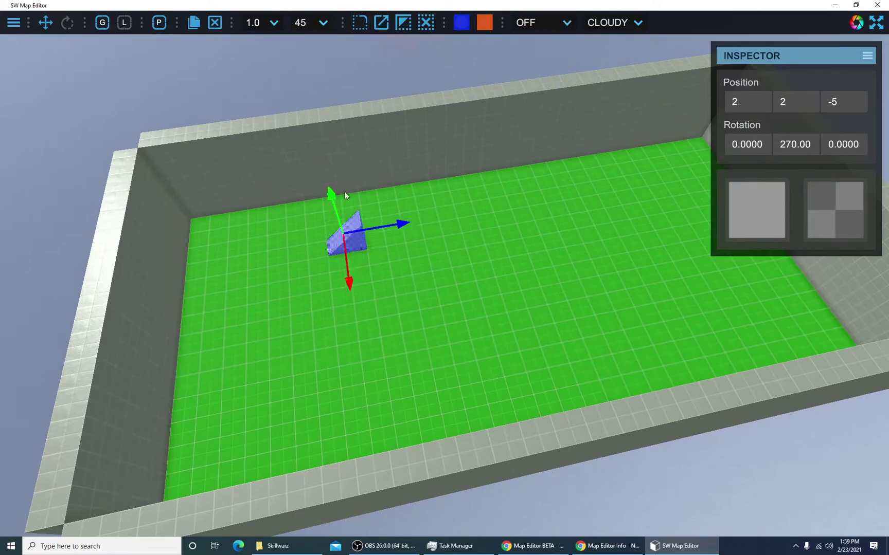
# Step: Raise the wedge to Y position 4 and stretch it into a taller, longer ramp that reaches the floor
pyautogui.moveTo(340, 215); pyautogui.dragTo(331, 162)
pyautogui.moveTo(331, 162); pyautogui.dragTo(303, 173, button='right')
pyautogui.scroll(-3, 303, 172)
pyautogui.moveTo(241, 149); pyautogui.dragTo(254, 201, button='right')
pyautogui.scroll(3, 418, 255)
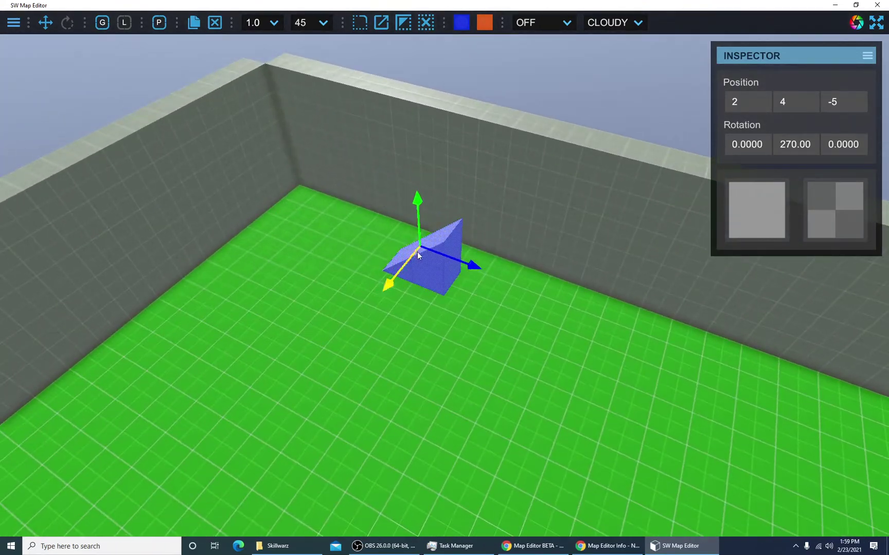
pyautogui.moveTo(417, 255); pyautogui.dragTo(431, 75, button='right')
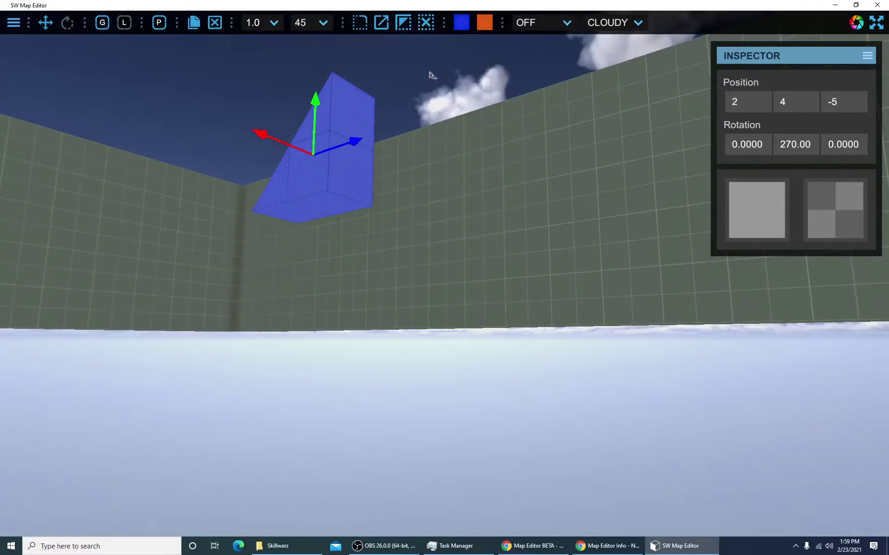
pyautogui.moveTo(338, 204); pyautogui.dragTo(353, 222)
pyautogui.moveTo(398, 202); pyautogui.dragTo(661, 216)
pyautogui.moveTo(570, 246); pyautogui.dragTo(752, 514, button='right')
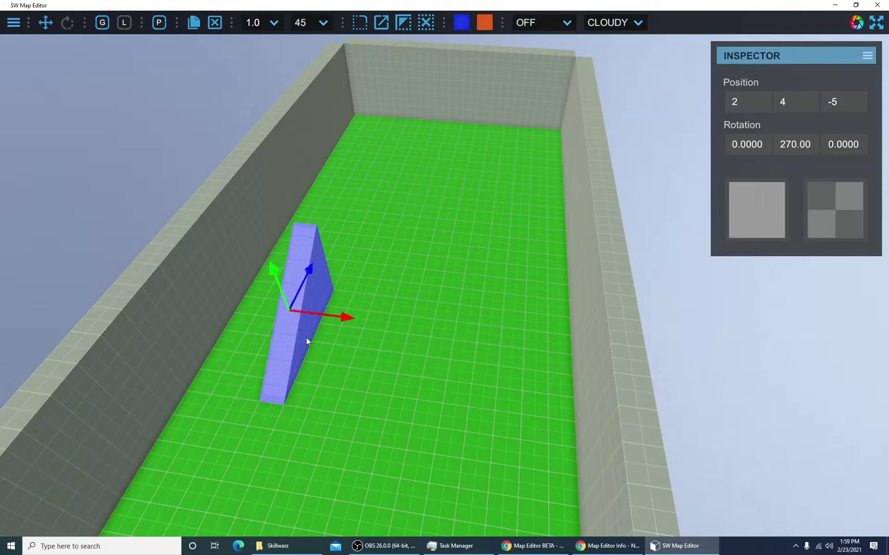
# Step: Deselect the wedge, start play mode, and walk around the arena to examine the ramp and surrounding walls
pyautogui.moveTo(306, 338); pyautogui.dragTo(443, 273, button='right')
pyautogui.click(444, 273)
pyautogui.scroll(2, 349, 257)
pyautogui.click(301, 243)
pyautogui.press('p')
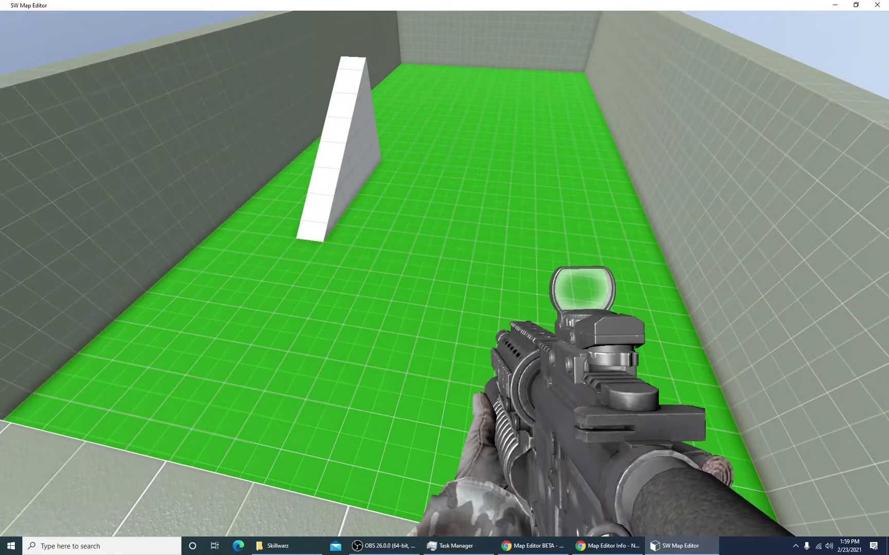
pyautogui.press('w')
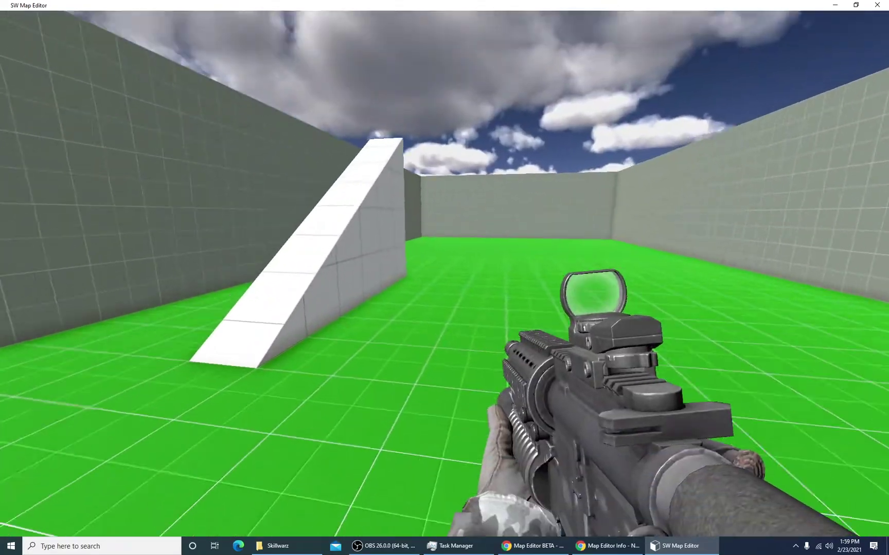
pyautogui.press('w')
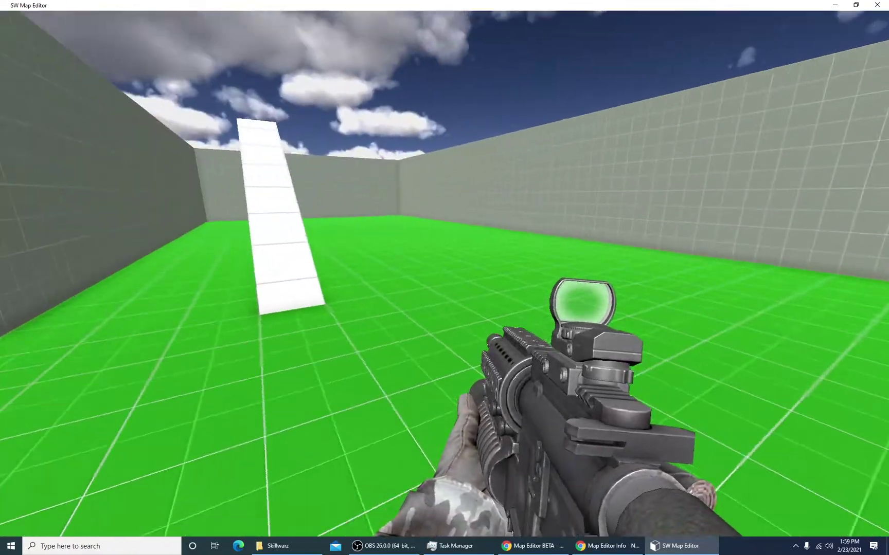
pyautogui.press('w')
pyautogui.press('w')
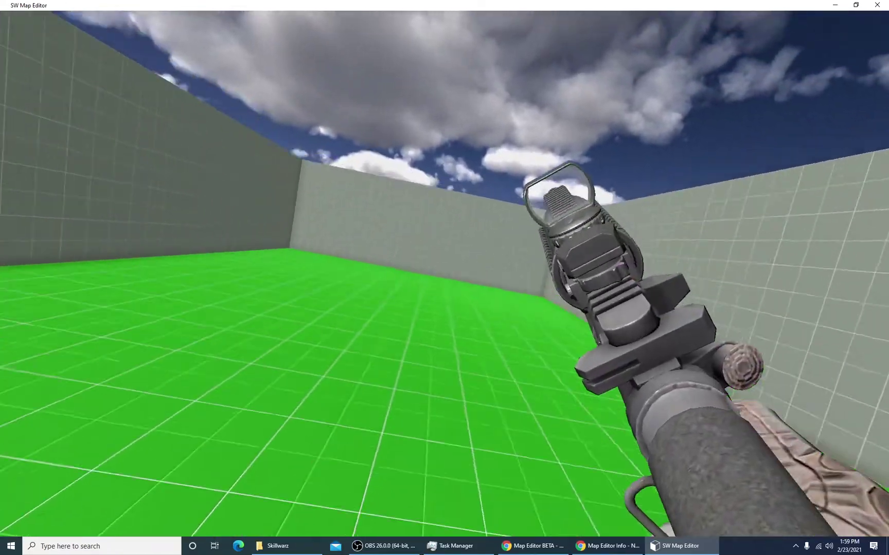
pyautogui.press('w')
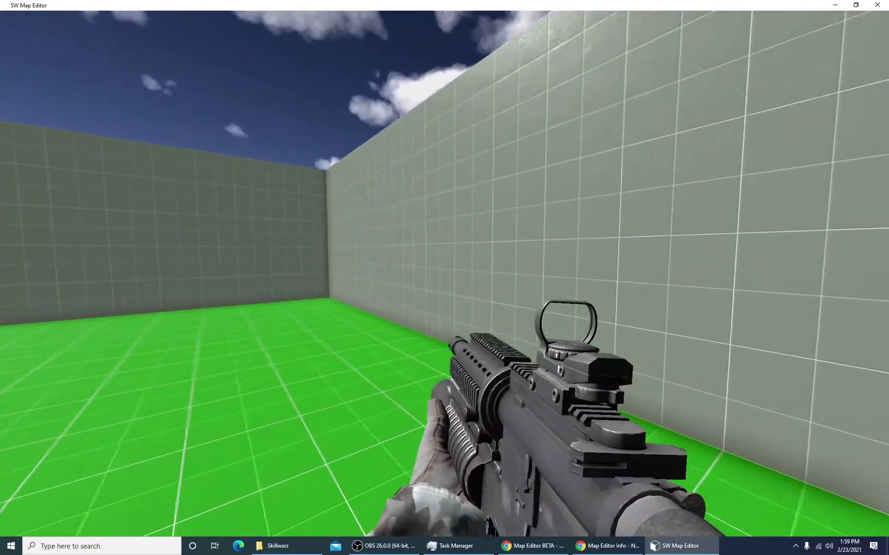
pyautogui.press('w')
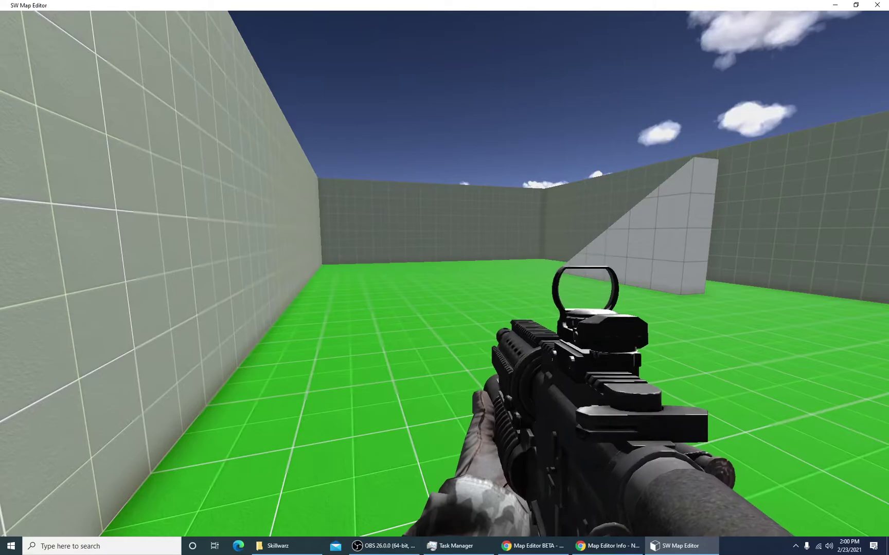
# Step: Try out the rifle, sniper and pistol in play mode, look through the sniper scope, and return to the editor
pyautogui.press('2')
pyautogui.press('w')
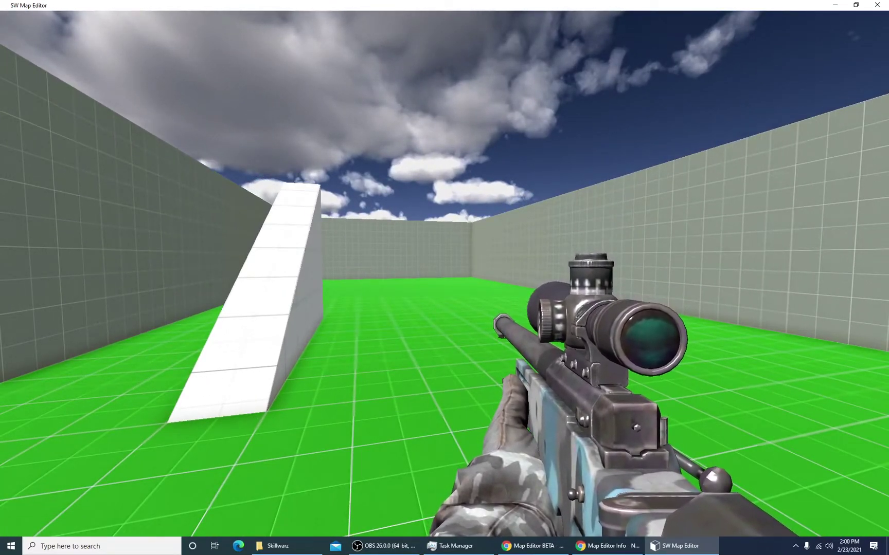
pyautogui.press('3')
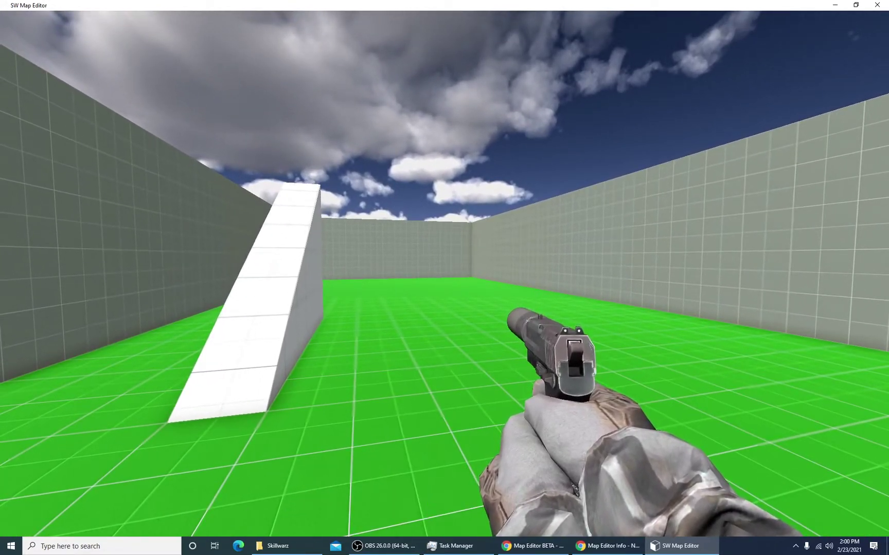
pyautogui.press('1')
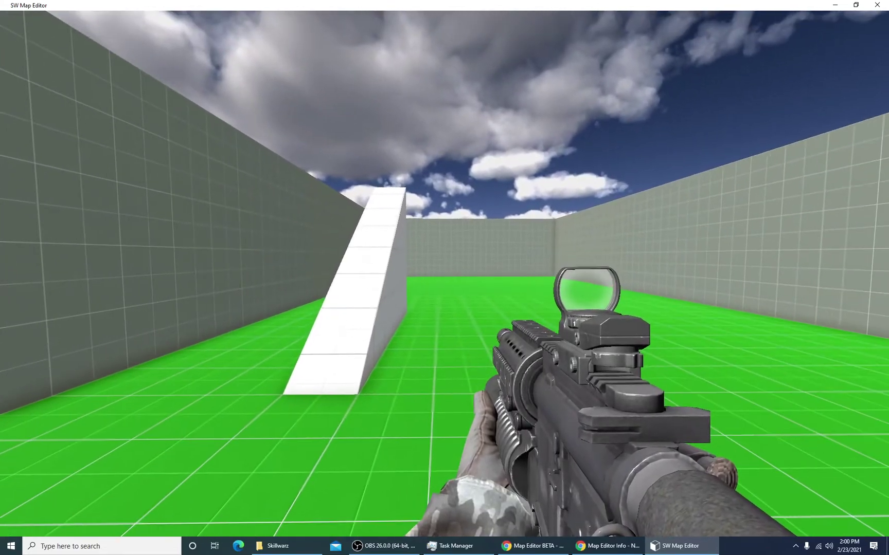
pyautogui.press('2')
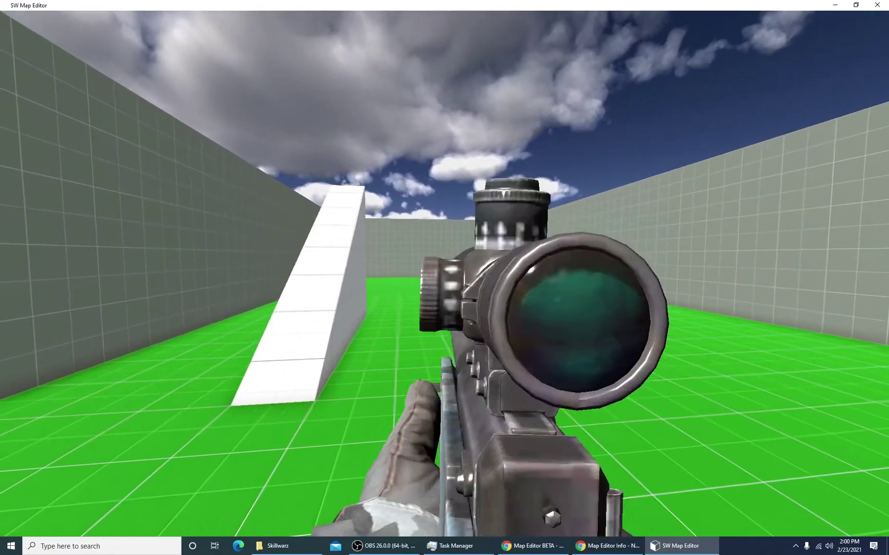
pyautogui.rightClick(444, 271)
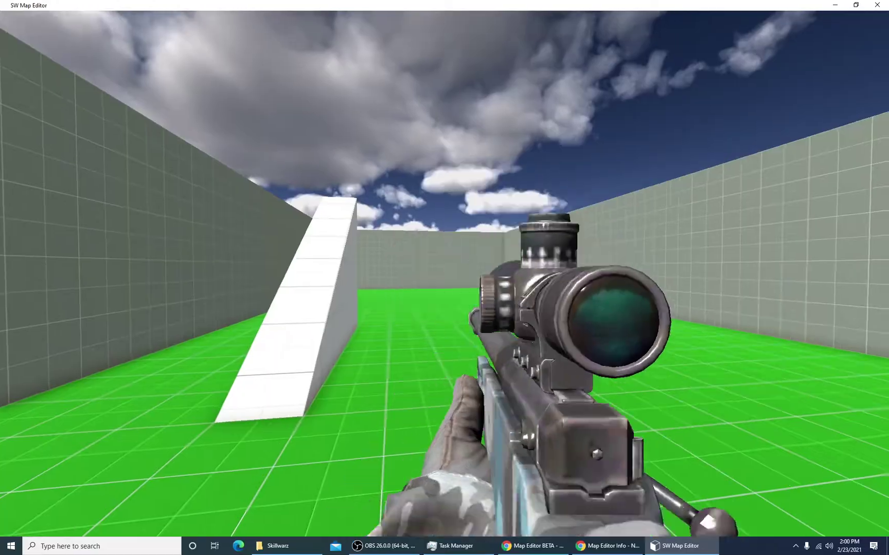
pyautogui.rightClick(444, 272)
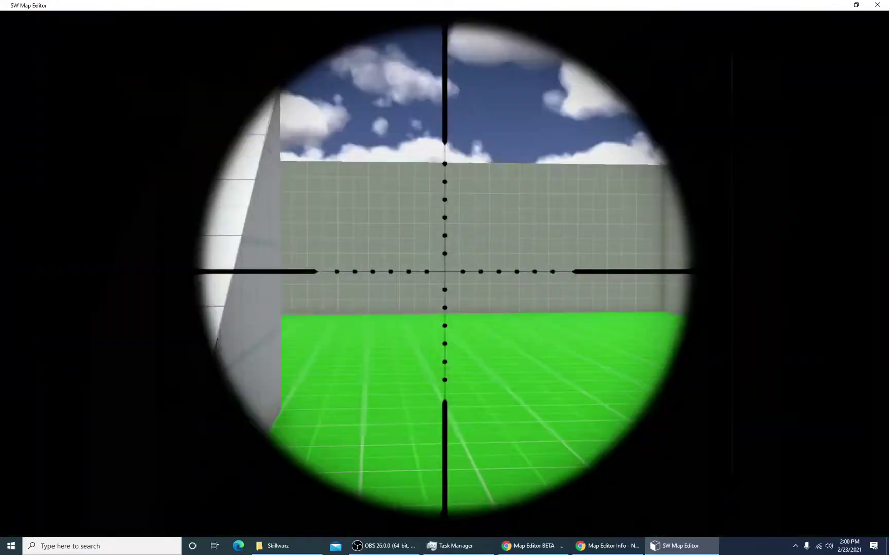
pyautogui.rightClick(444, 271)
pyautogui.rightClick(444, 272)
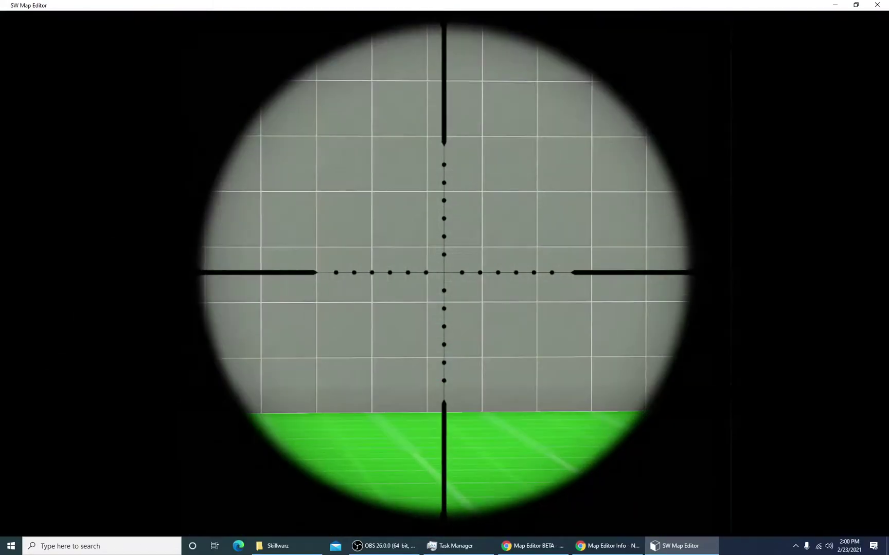
pyautogui.rightClick(444, 271)
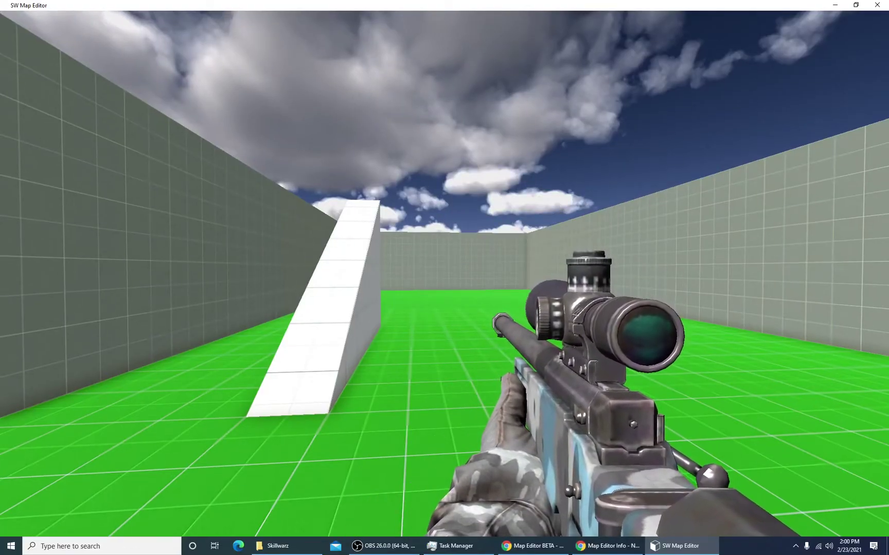
pyautogui.press('2')
pyautogui.press('Escape')
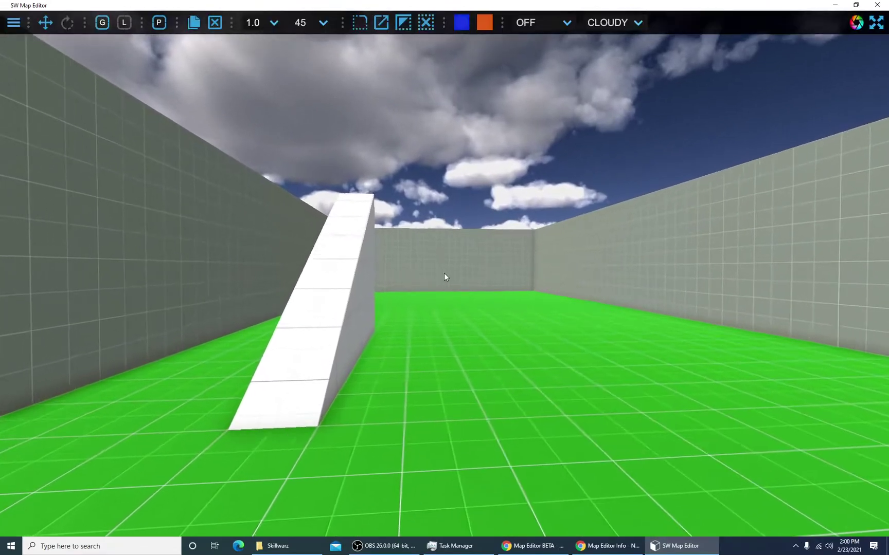
# Step: Select the narrow wedge and widen it sideways across the floor into a broad ramp
pyautogui.moveTo(458, 262); pyautogui.dragTo(348, 389, button='right')
pyautogui.press('d')
pyautogui.press('s')
pyautogui.press('s')
pyautogui.click(332, 295)
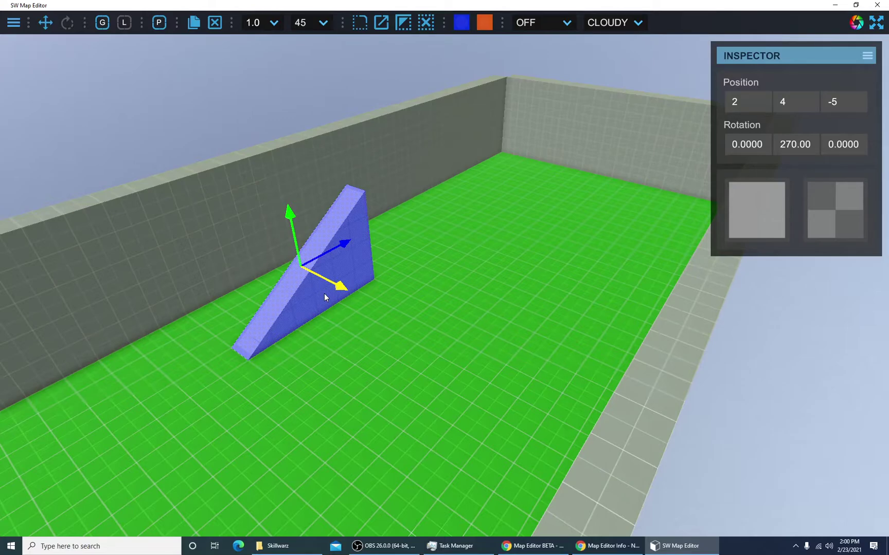
pyautogui.press('Tab')
pyautogui.press('Tab')
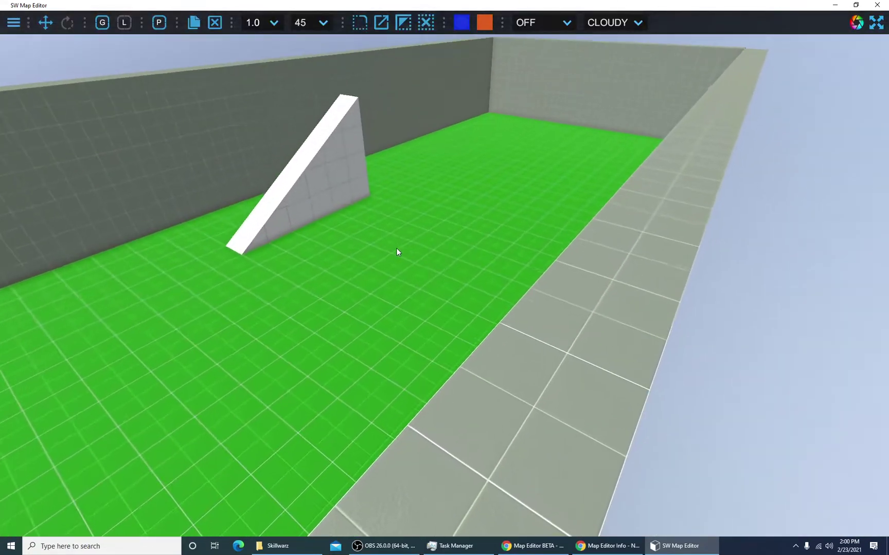
pyautogui.press('w')
pyautogui.click(306, 167)
pyautogui.moveTo(302, 167); pyautogui.dragTo(465, 248)
# Step: Adjust the wide ramp's side face and shift the ramp sideways to X position 3
pyautogui.moveTo(486, 250); pyautogui.dragTo(544, 247, button='right')
pyautogui.press('a')
pyautogui.press('s')
pyautogui.moveTo(516, 243); pyautogui.dragTo(491, 240)
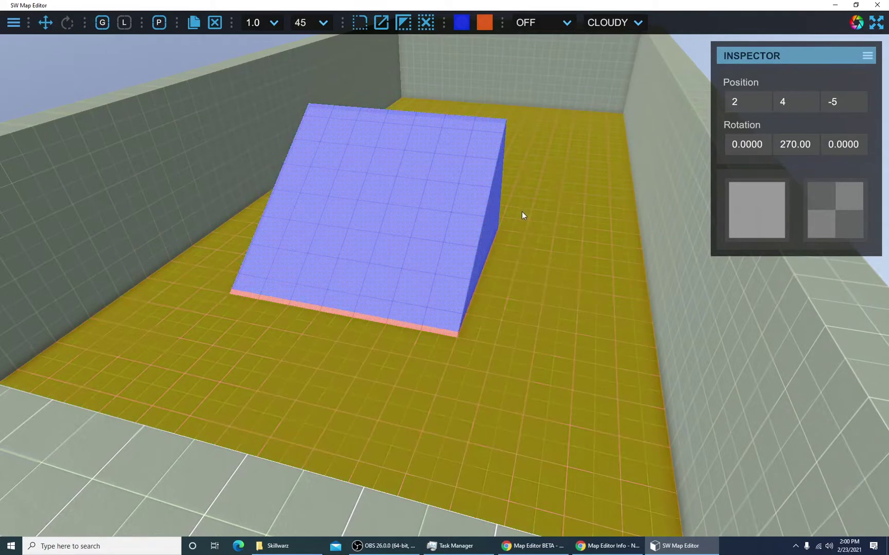
pyautogui.click(432, 212)
pyautogui.moveTo(427, 211)
pyautogui.mouseDown()
pyautogui.moveTo(468, 224)
pyautogui.moveTo(442, 215)
pyautogui.mouseUp()
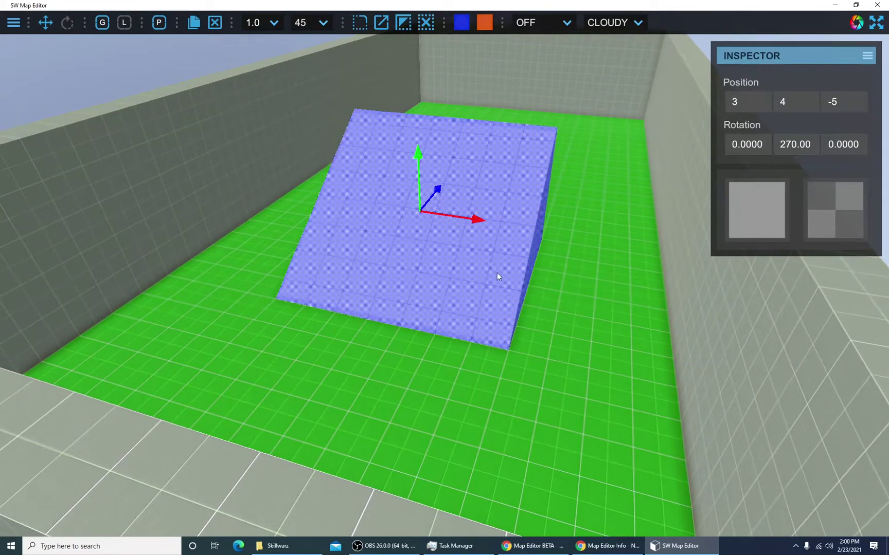
pyautogui.moveTo(544, 313); pyautogui.dragTo(516, 319, button='right')
pyautogui.press('d')
pyautogui.press('s')
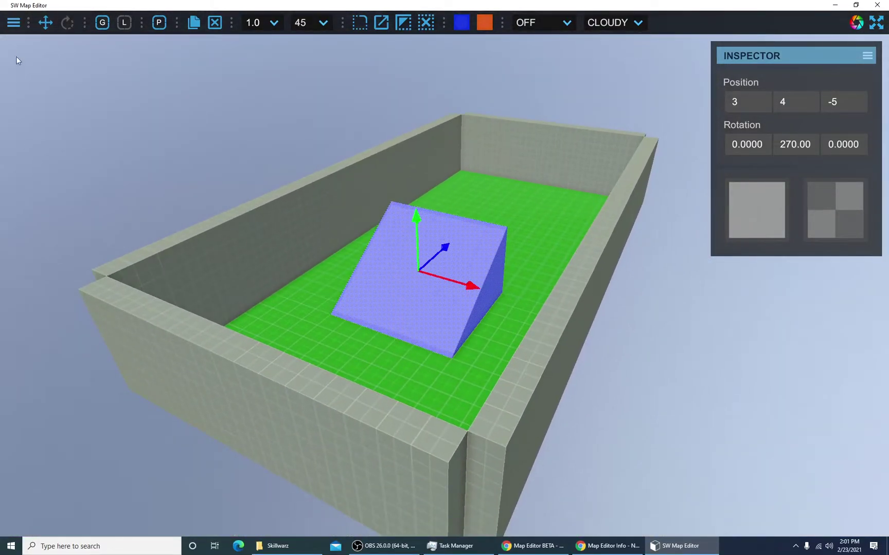
# Step: Save the project as tutorial-map2 and dismiss the log
pyautogui.click(13, 25)
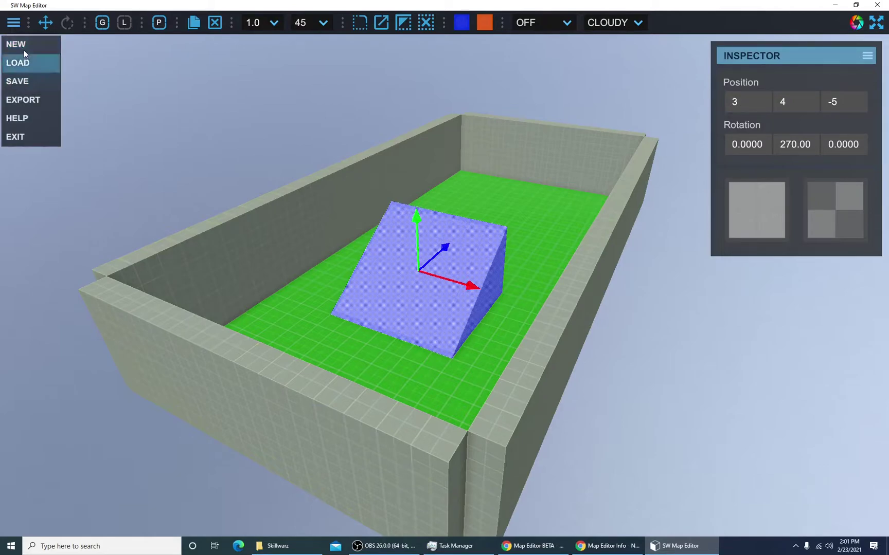
pyautogui.click(37, 81)
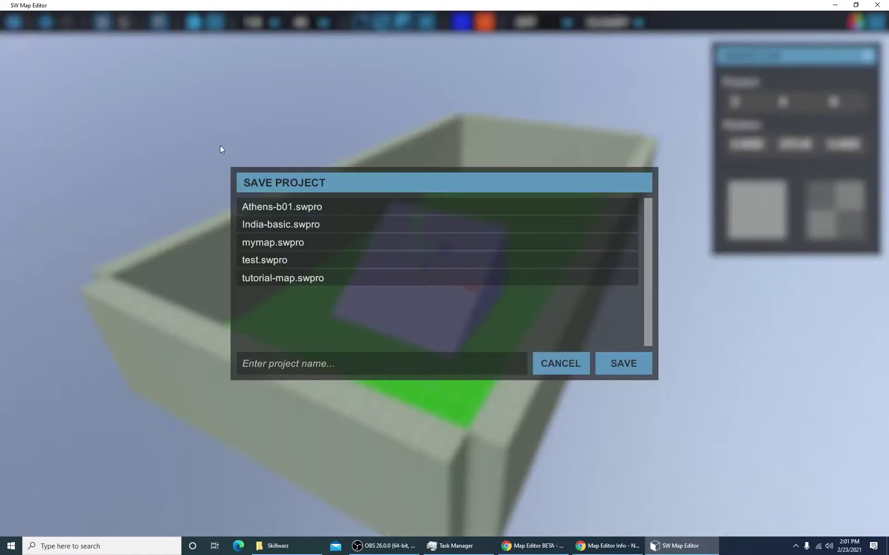
pyautogui.write('tutorial-')
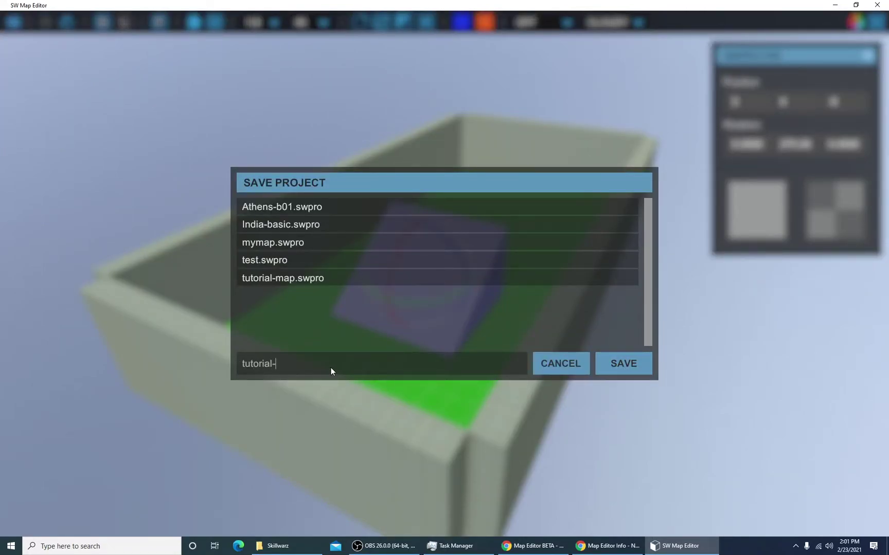
pyautogui.write('map2')
pyautogui.click(642, 366)
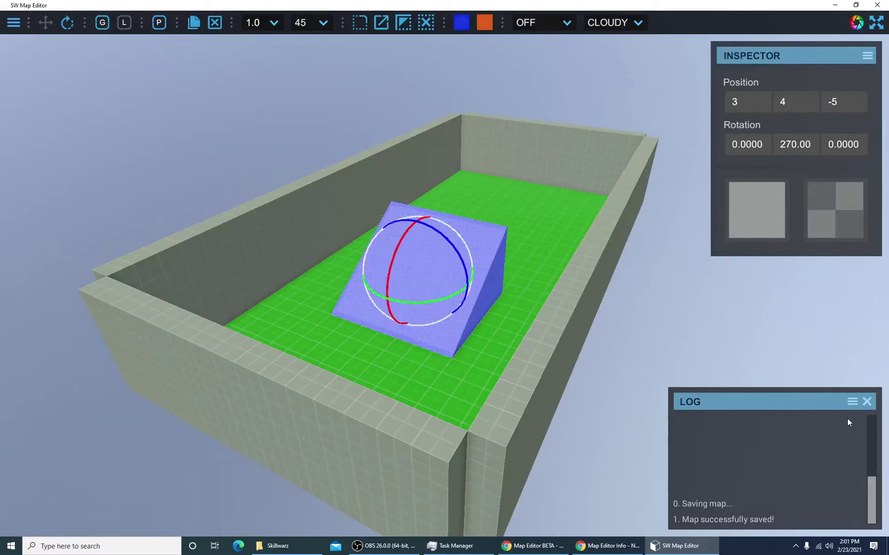
pyautogui.click(865, 404)
# Step: Create a copy of the ramp rotated to 90 degrees about the vertical axis and move it along the arena to position 8, 4, 11
pyautogui.moveTo(799, 405); pyautogui.dragTo(492, 552, button='right')
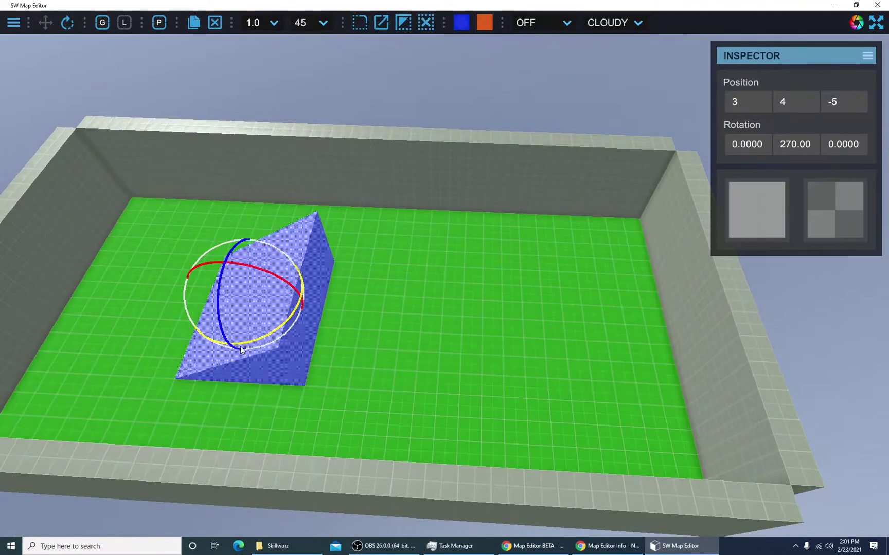
pyautogui.press('w')
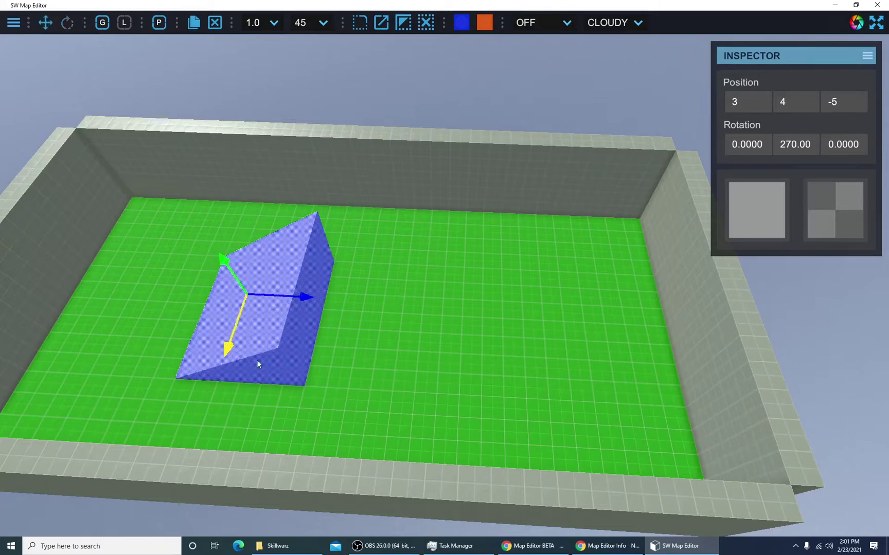
pyautogui.press('e')
pyautogui.moveTo(240, 344); pyautogui.dragTo(500, 180)
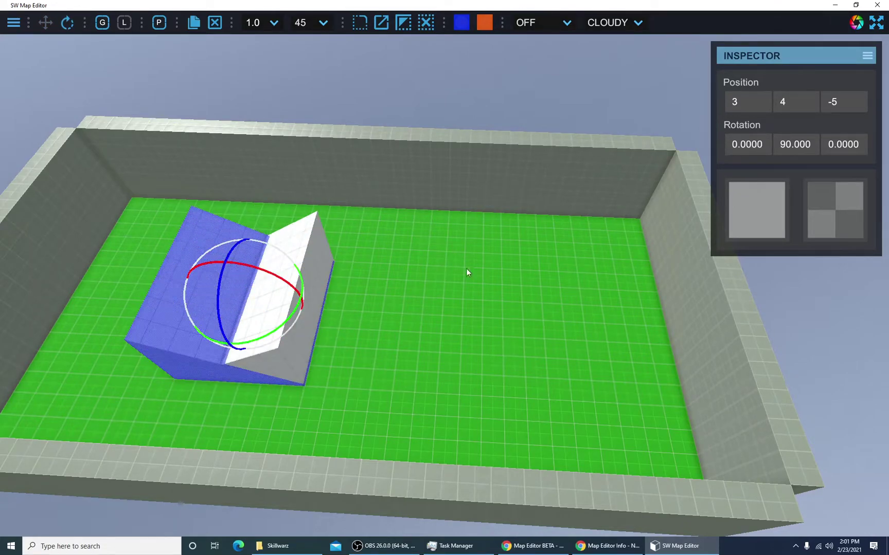
pyautogui.press('w')
pyautogui.moveTo(308, 294); pyautogui.dragTo(481, 306)
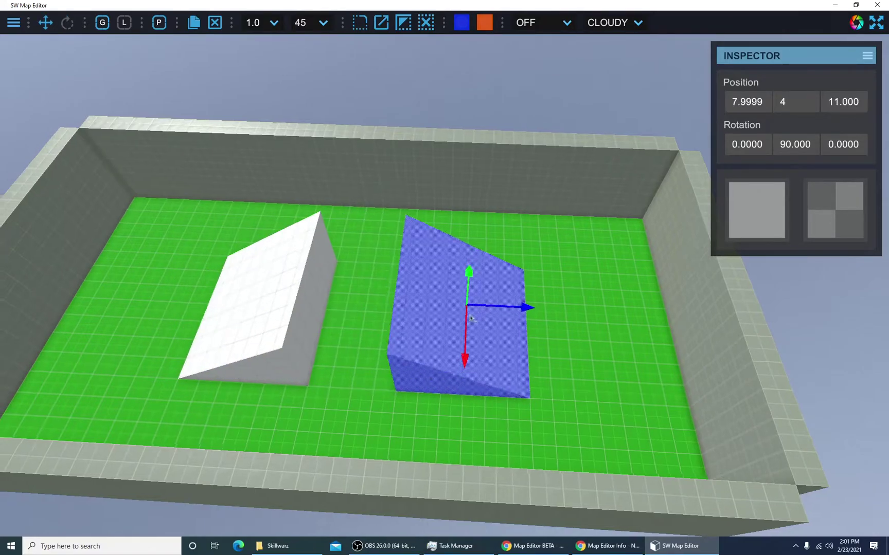
# Step: Place a cube at the top edge of the first ramp and snap its position to 8, 5, 1
pyautogui.press('a')
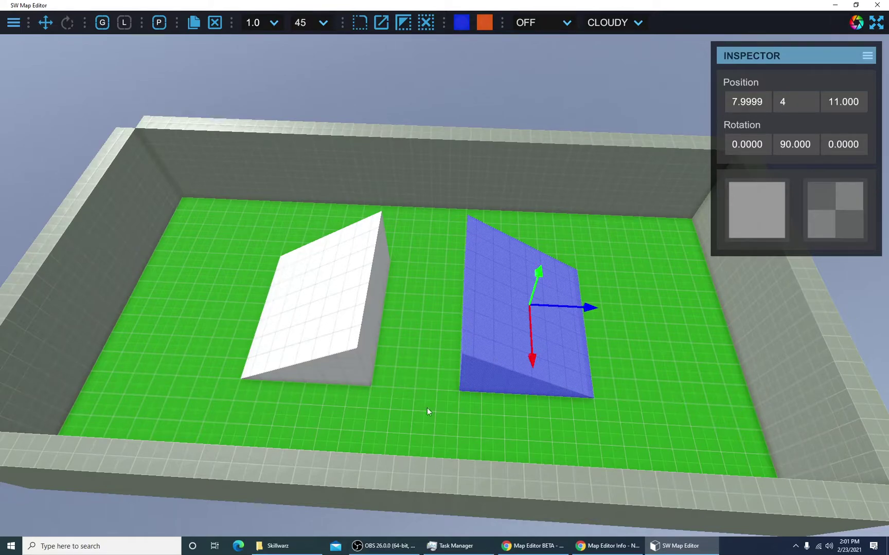
pyautogui.click(408, 409)
pyautogui.press('d')
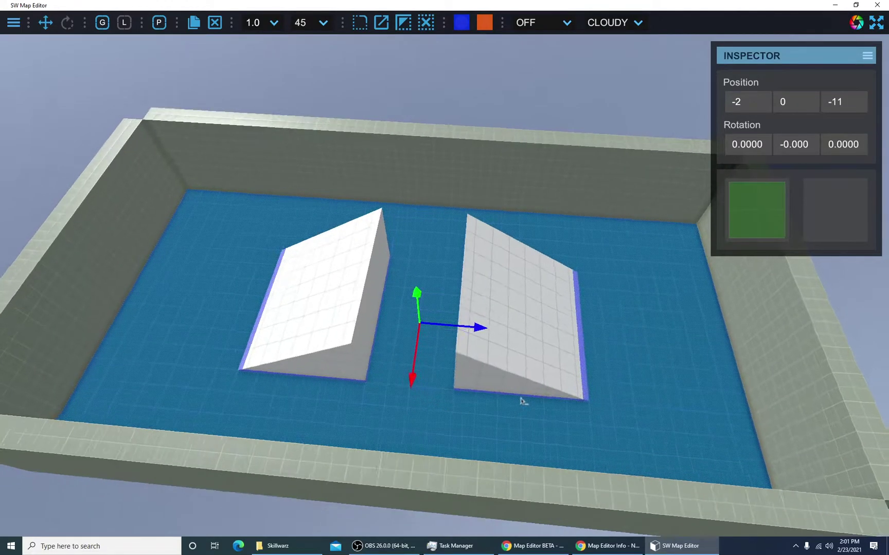
pyautogui.press('Tab')
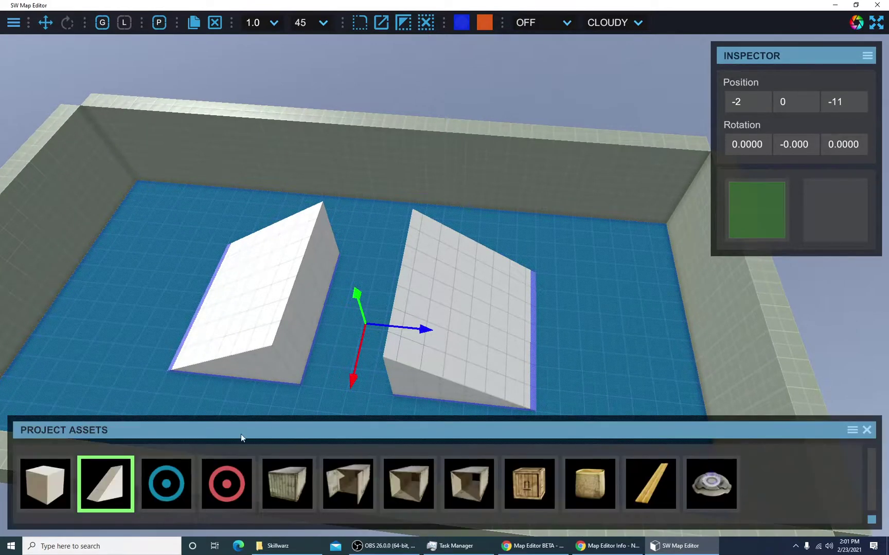
pyautogui.click(36, 505)
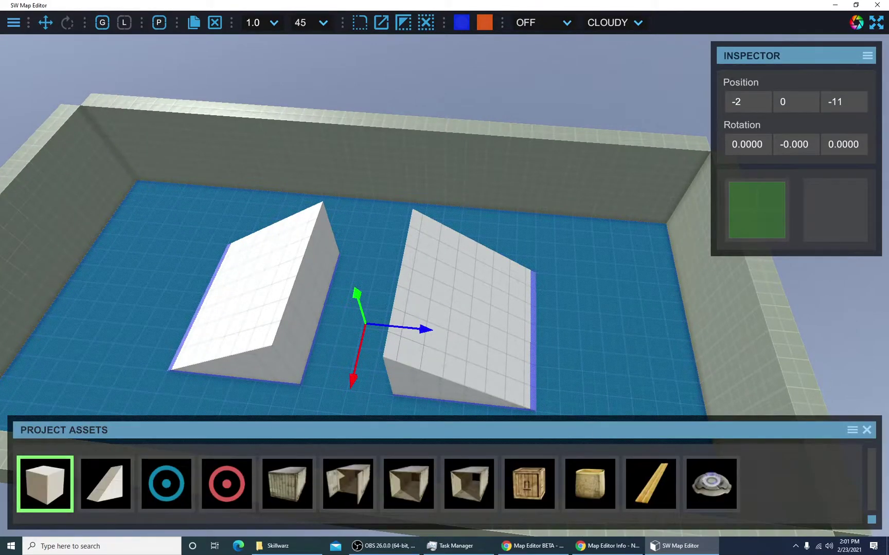
pyautogui.click(865, 430)
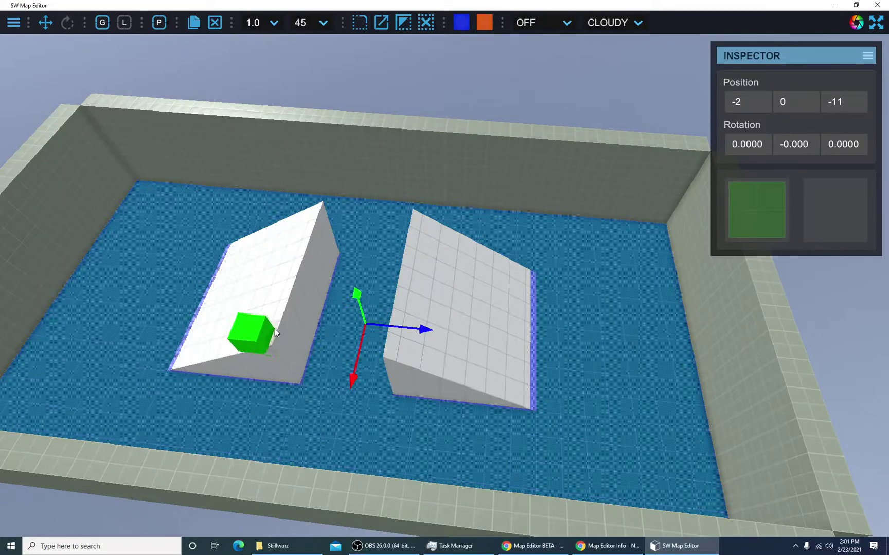
pyautogui.click(276, 332)
pyautogui.click(275, 332)
pyautogui.click(397, 29)
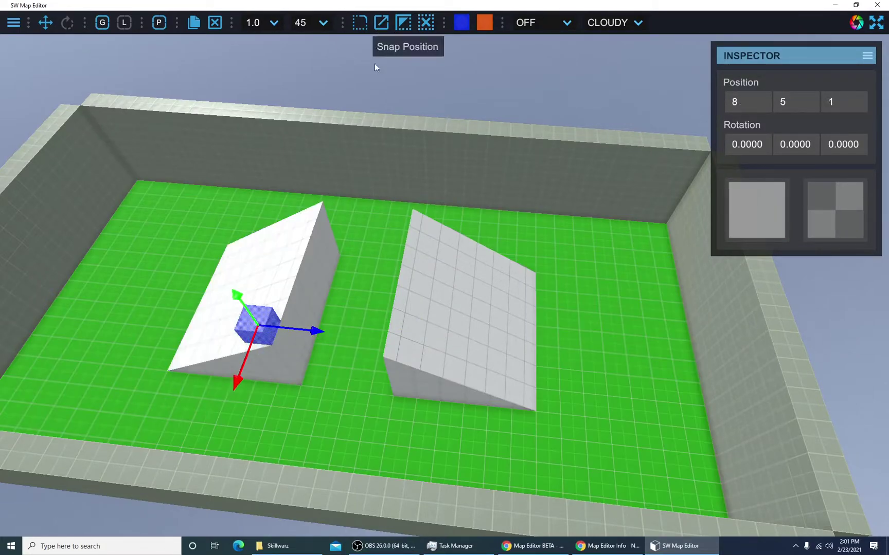
# Step: Move the cube to position 8, 4, 2 and stretch it into a flat platform bridging the tops of the two ramps
pyautogui.moveTo(324, 334); pyautogui.dragTo(332, 335)
pyautogui.moveTo(272, 307); pyautogui.dragTo(281, 336)
pyautogui.moveTo(381, 355); pyautogui.dragTo(1, 257, button='middle')
pyautogui.moveTo(292, 247); pyautogui.dragTo(459, 330)
pyautogui.moveTo(459, 329); pyautogui.dragTo(782, 299, button='middle')
pyautogui.scroll(-1, 585, 292)
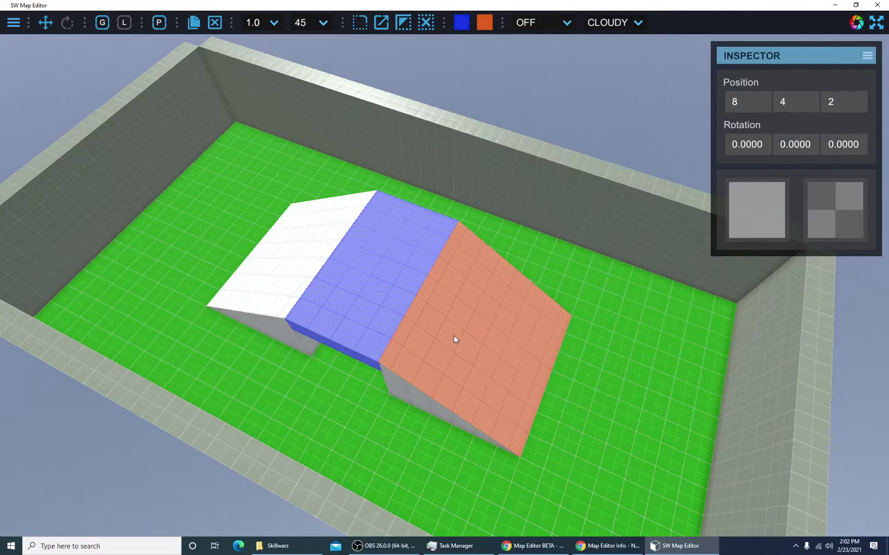
# Step: Multi-select the platform and both ramps, first by area and again one by one, and clear the selection
pyautogui.moveTo(260, 147); pyautogui.dragTo(581, 431)
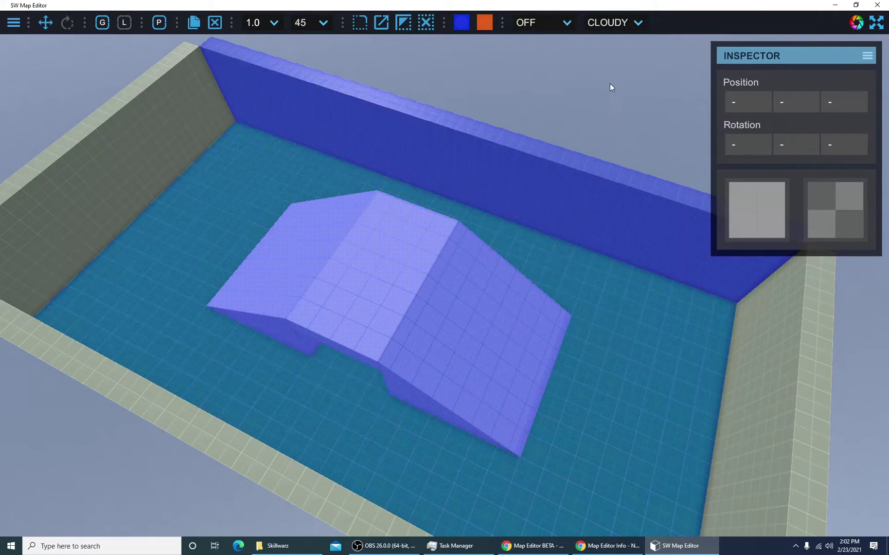
pyautogui.click(611, 82)
pyautogui.click(427, 335)
pyautogui.keyDown('shift'); pyautogui.click(391, 288); pyautogui.keyUp('shift')
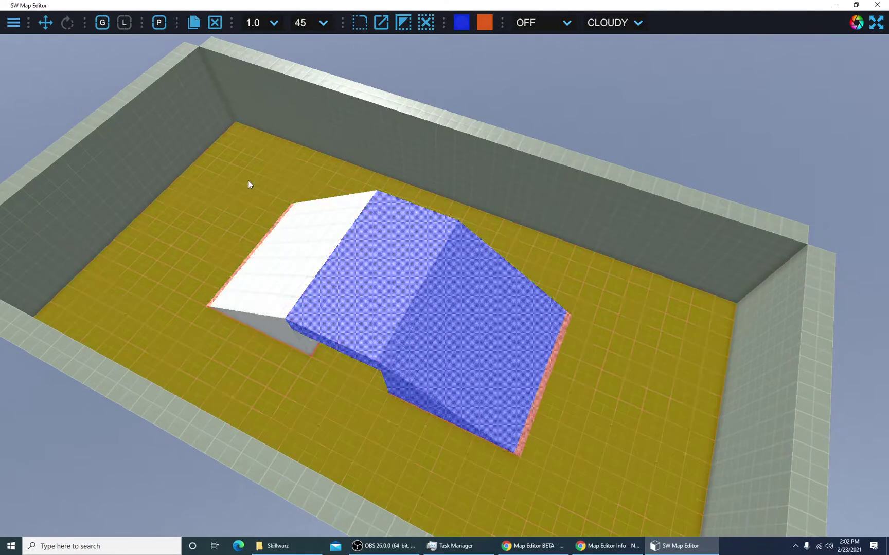
pyautogui.keyDown('shift'); pyautogui.click(289, 236); pyautogui.keyUp('shift')
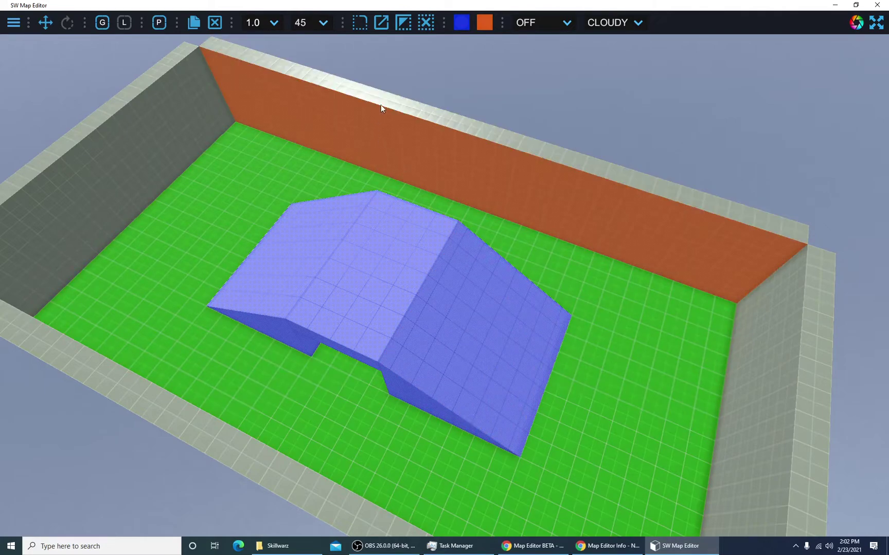
pyautogui.click(594, 84)
# Step: Apply the brown grid material to the rotated ramp copy
pyautogui.click(498, 264)
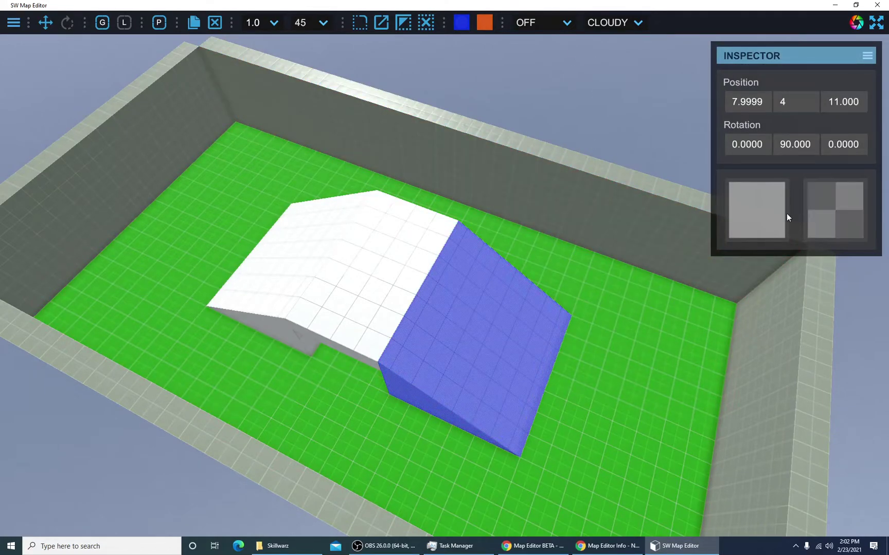
pyautogui.click(784, 213)
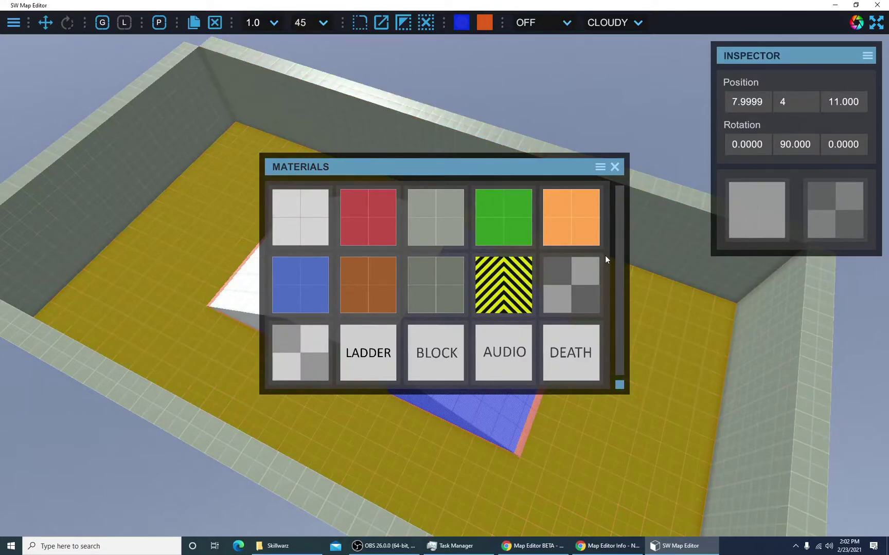
pyautogui.click(384, 280)
# Step: Apply a grey grid material to the connecting platform and to the first ramp
pyautogui.click(351, 319)
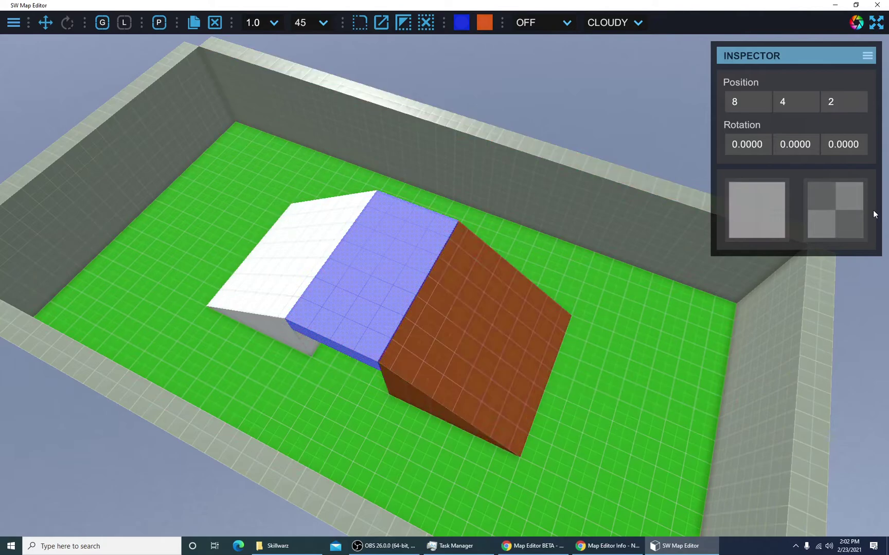
pyautogui.click(783, 222)
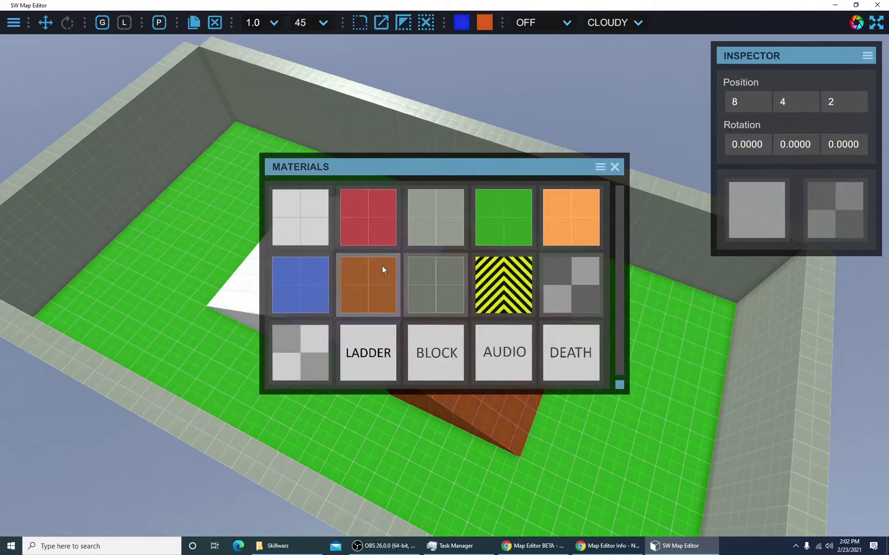
pyautogui.click(441, 238)
pyautogui.click(290, 279)
pyautogui.click(733, 232)
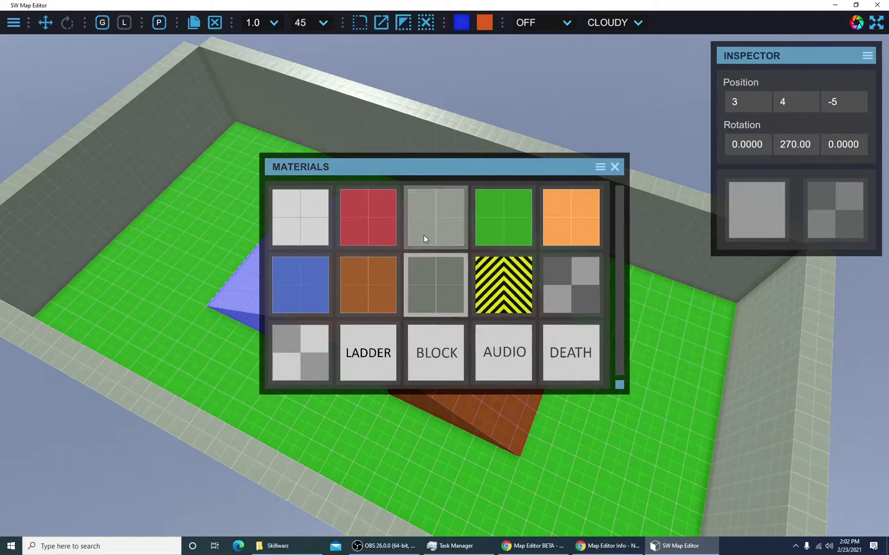
pyautogui.click(433, 304)
# Step: Replace the brown material of the rotated ramp with the light grey grid material
pyautogui.click(520, 310)
pyautogui.click(739, 201)
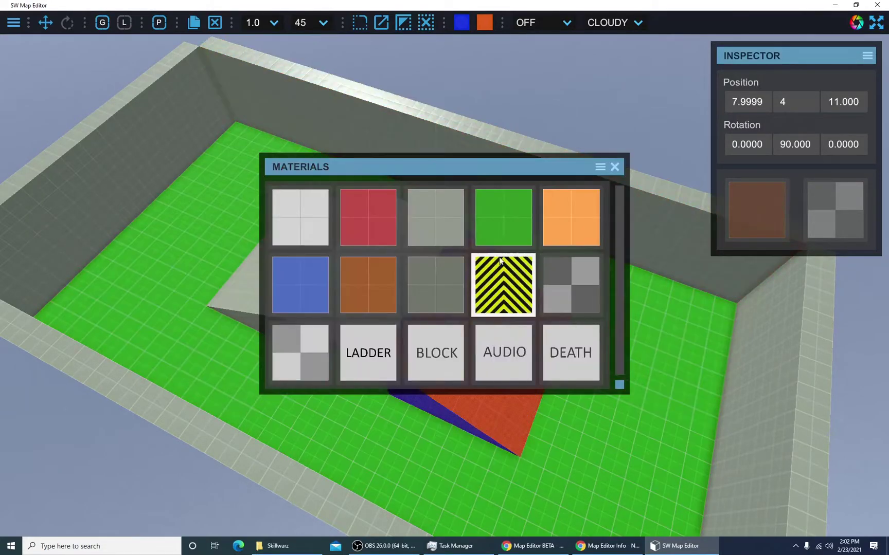
pyautogui.click(420, 236)
pyautogui.click(611, 377)
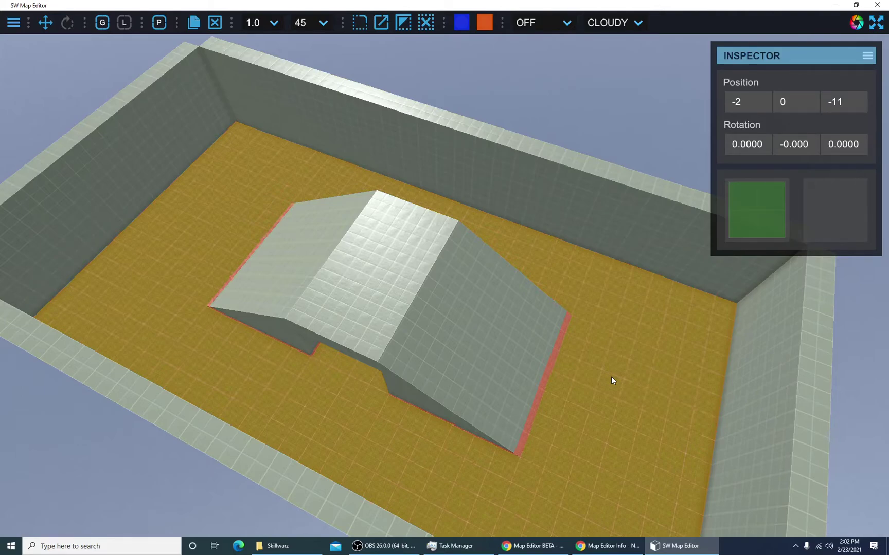
# Step: Place four sandbag blocks on the floor, one on each side of both ends of the ramp structure
pyautogui.moveTo(611, 377); pyautogui.dragTo(858, 419, button='right')
pyautogui.press('Tab')
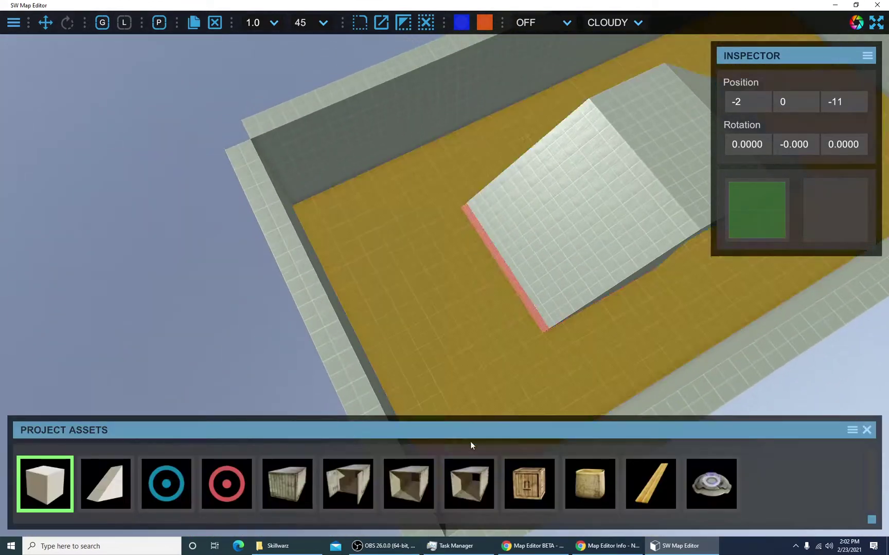
pyautogui.click(590, 484)
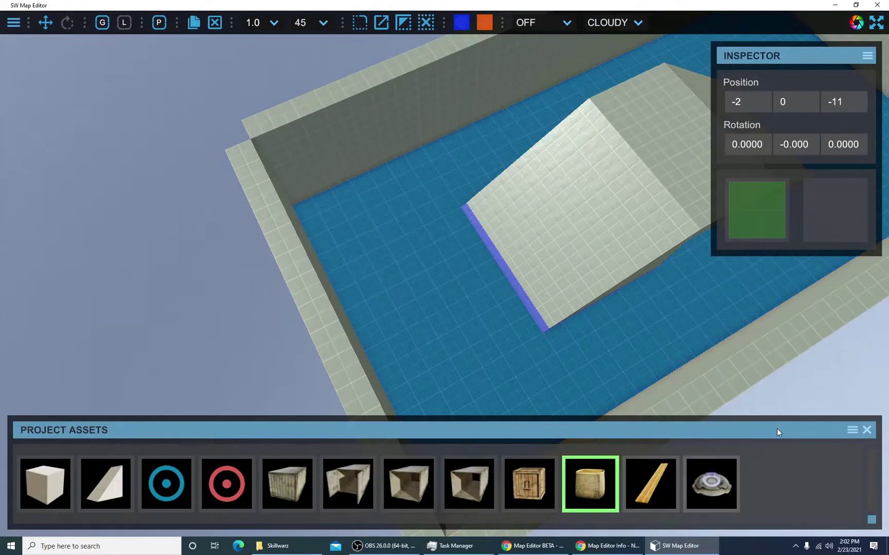
pyautogui.press('d')
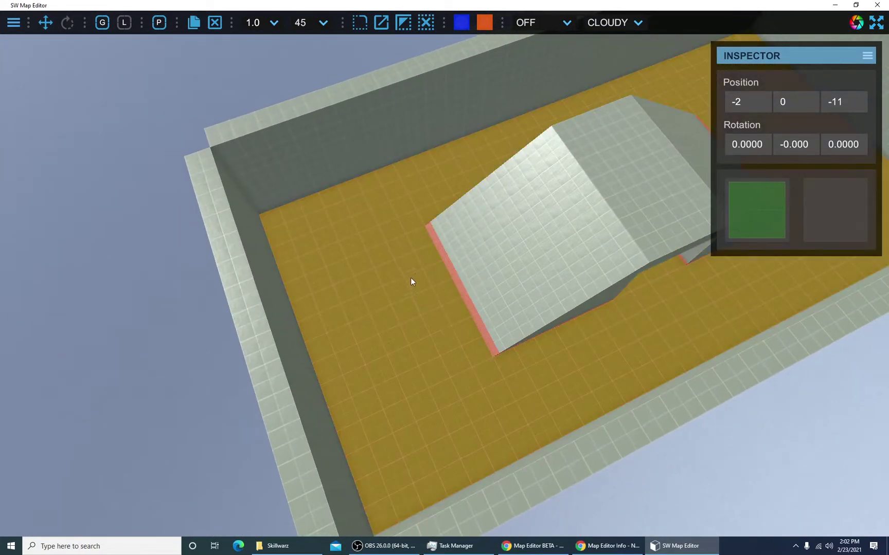
pyautogui.click(384, 202)
pyautogui.click(497, 412)
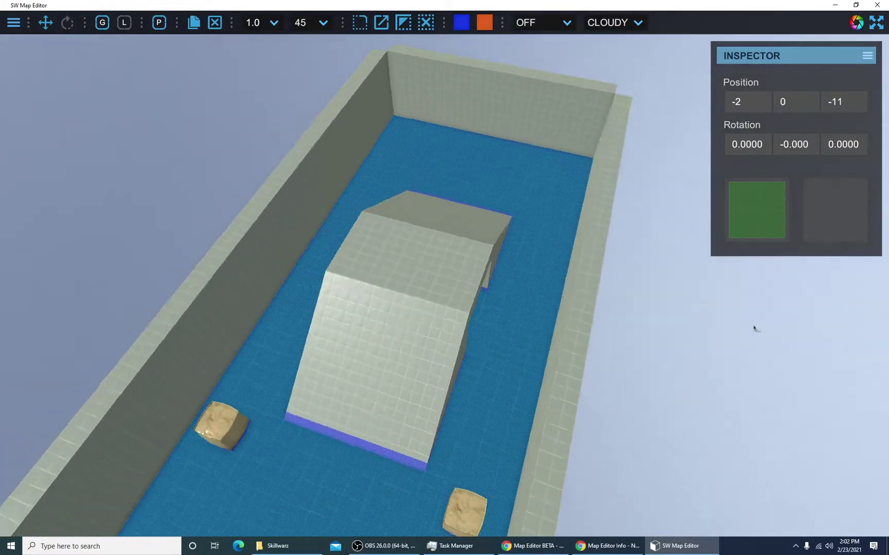
pyautogui.moveTo(755, 329); pyautogui.dragTo(815, 329, button='right')
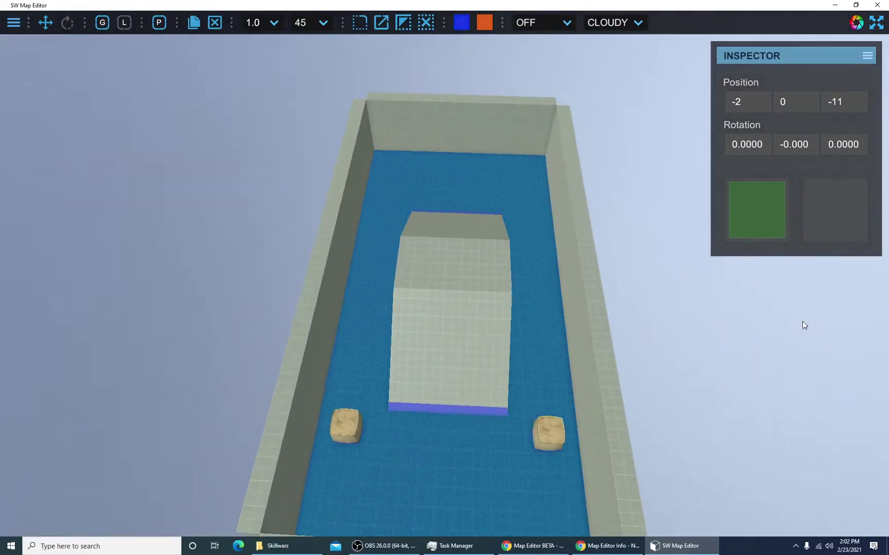
pyautogui.click(384, 224)
pyautogui.click(530, 227)
# Step: Place a wooden plank on top of the sandbag block beside the long wall
pyautogui.moveTo(530, 226); pyautogui.dragTo(397, 278, button='right')
pyautogui.scroll(-5, 320, 284)
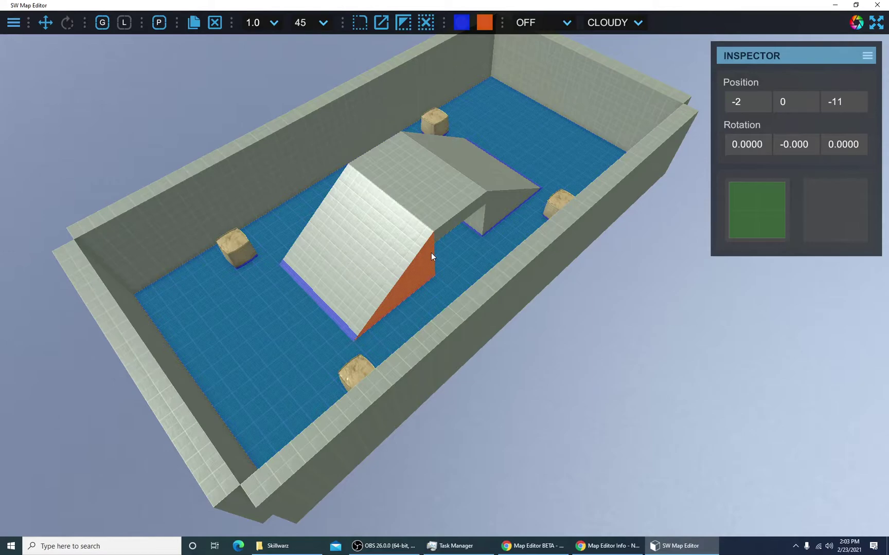
pyautogui.moveTo(431, 238); pyautogui.dragTo(486, 202, button='right')
pyautogui.scroll(3, 403, 232)
pyautogui.scroll(-3, 402, 233)
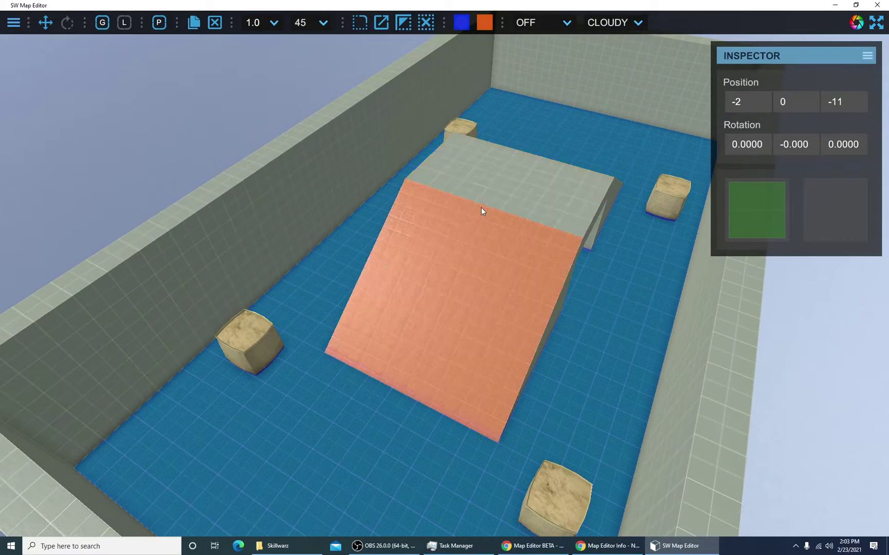
pyautogui.moveTo(464, 258); pyautogui.dragTo(395, 264, button='right')
pyautogui.press('Tab')
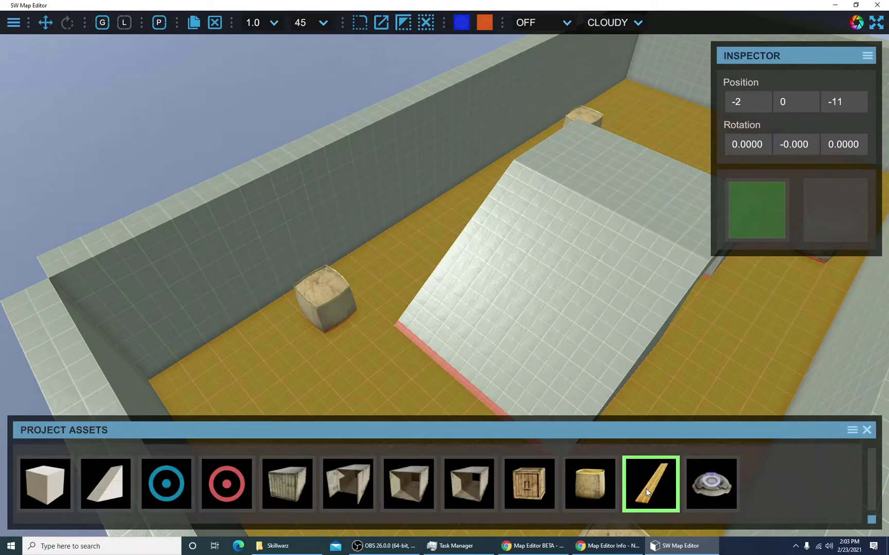
pyautogui.press('Tab')
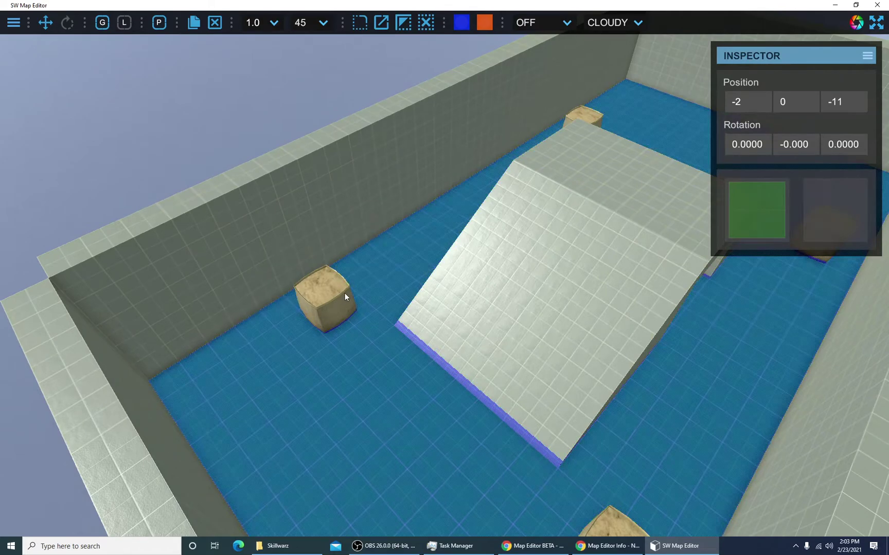
pyautogui.click(343, 282)
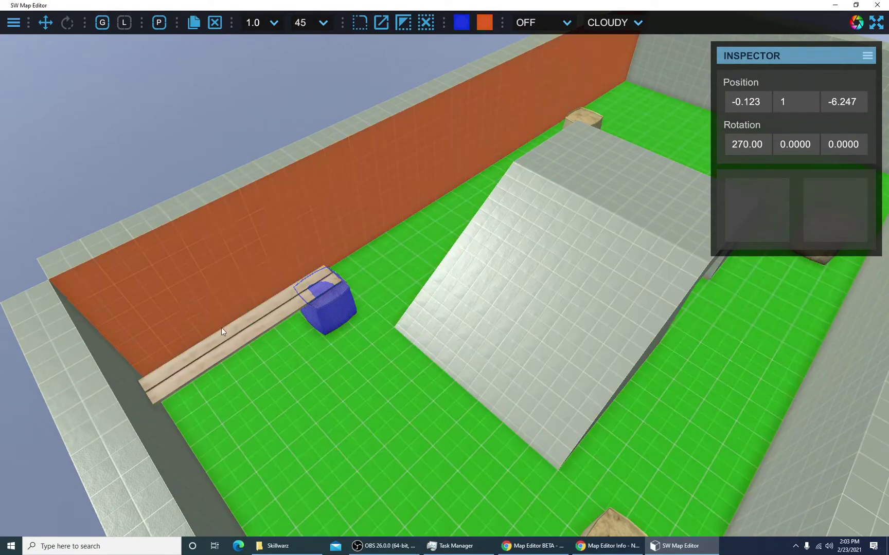
# Step: Select the plank and move it along the wall to Z position 2.3707, on the other side of the sandbag block
pyautogui.click(229, 334)
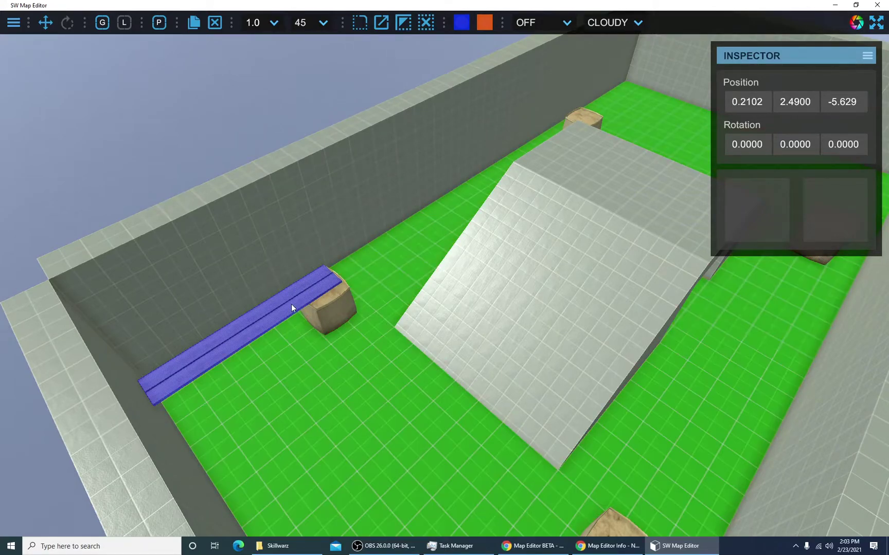
pyautogui.click(270, 330)
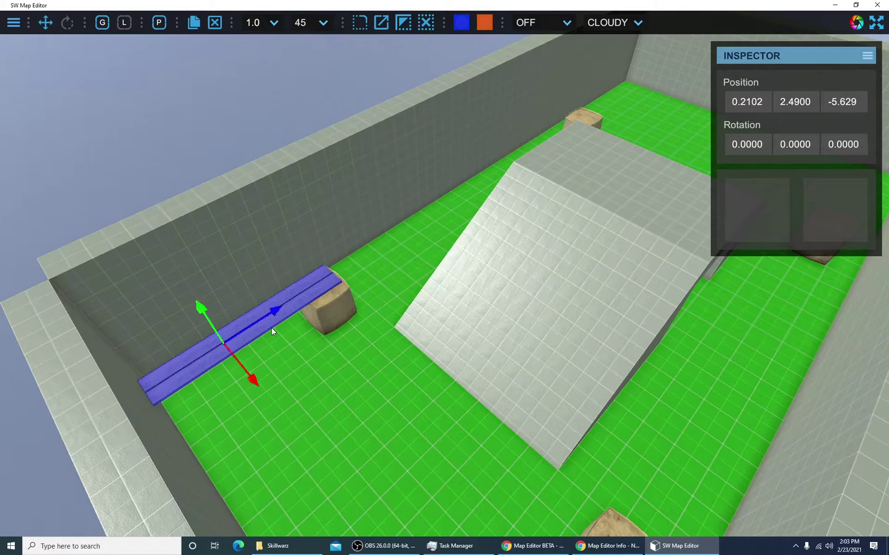
pyautogui.moveTo(303, 303); pyautogui.dragTo(474, 227)
# Step: Rotate the plank to 45 degrees about its X axis
pyautogui.press('w')
pyautogui.moveTo(468, 257); pyautogui.dragTo(453, 156, button='right')
pyautogui.press('e')
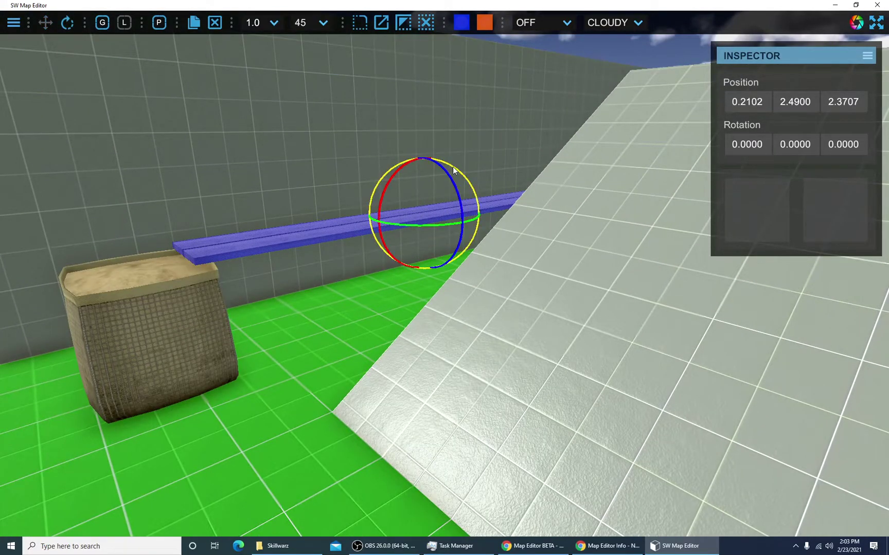
pyautogui.moveTo(408, 175); pyautogui.dragTo(448, 140)
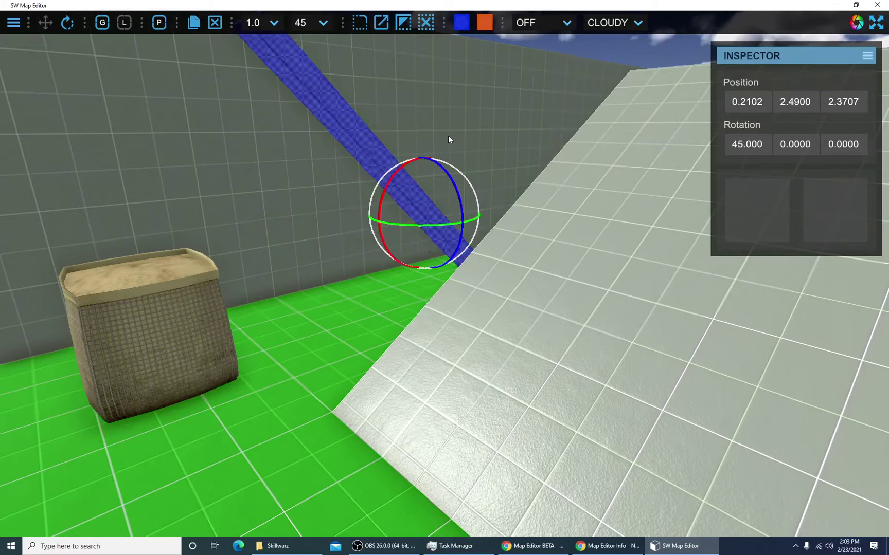
# Step: Turn off the rotation step and tilt the plank freely to about 6.8 degrees about the X axis
pyautogui.press('a')
pyautogui.click(325, 24)
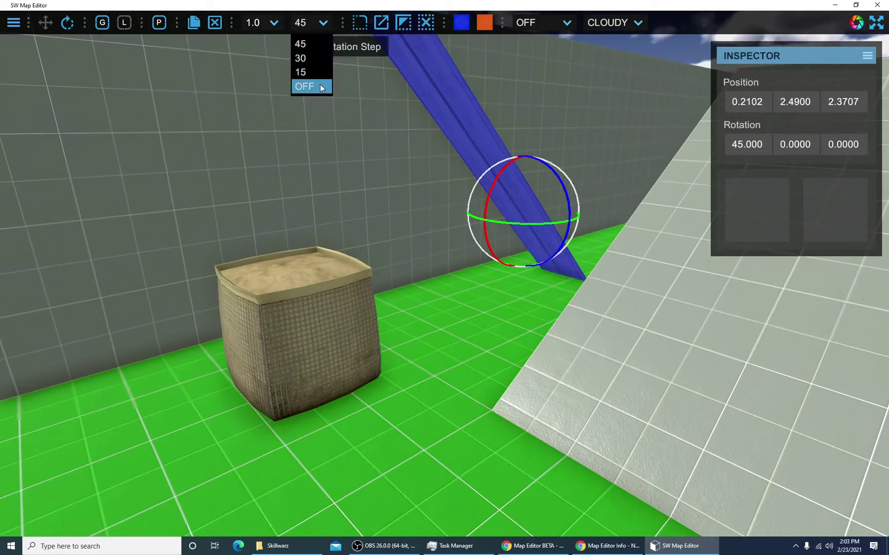
pyautogui.click(320, 86)
pyautogui.moveTo(500, 175); pyautogui.dragTo(481, 231)
pyautogui.moveTo(481, 231); pyautogui.dragTo(551, 226, button='right')
pyautogui.press('a')
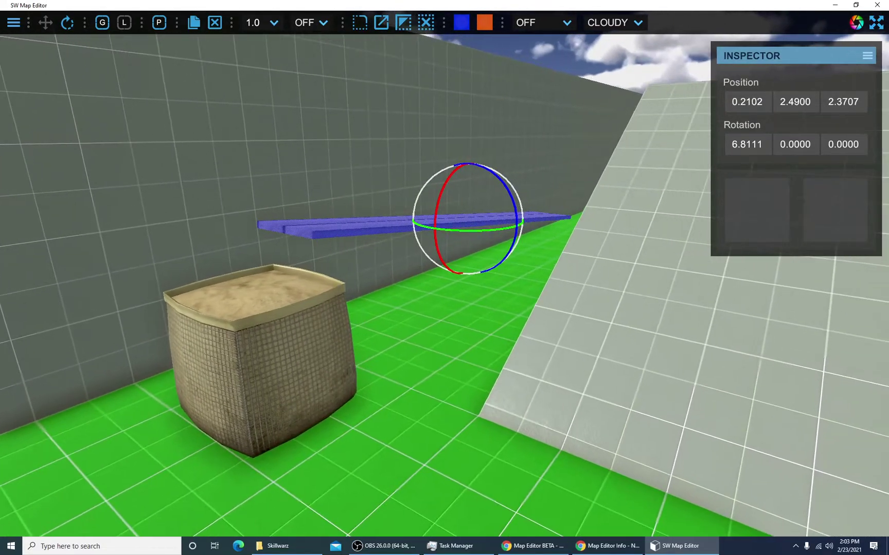
# Step: Switch the plank's rotation gizmo from global to local orientation
pyautogui.press('a')
pyautogui.press('d')
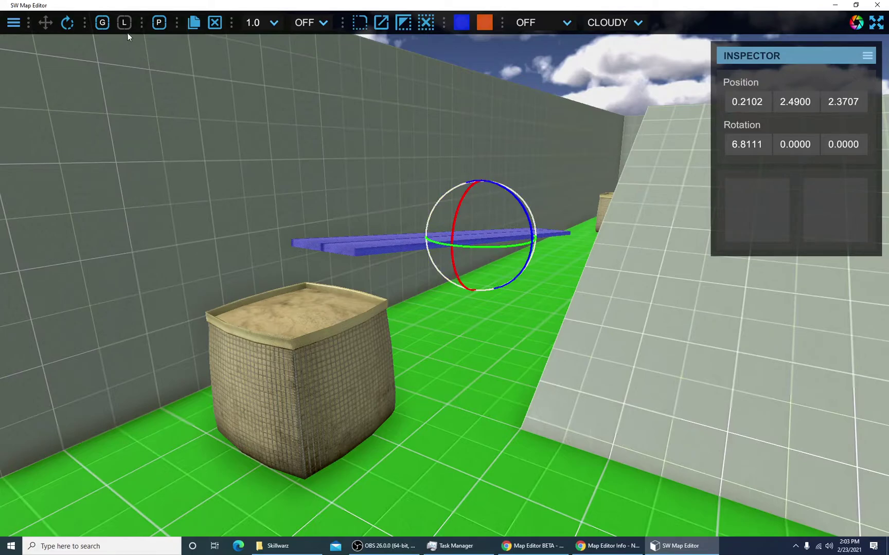
pyautogui.click(127, 26)
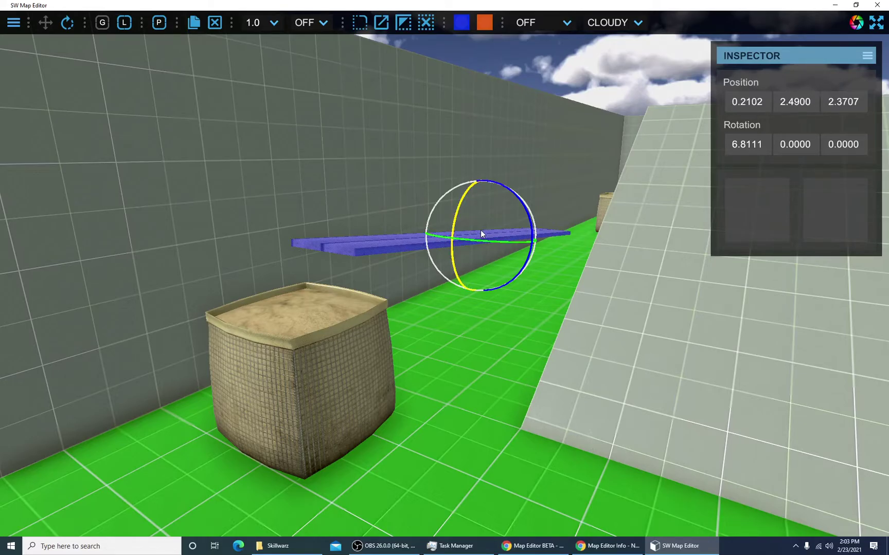
# Step: Turn off the movement step and lower the tilted plank along its local vertical axis to Y 1.5059
pyautogui.press('w')
pyautogui.moveTo(480, 230)
pyautogui.mouseDown(button='right')
pyautogui.moveTo(433, 257)
pyautogui.moveTo(442, 252)
pyautogui.moveTo(411, 246)
pyautogui.moveTo(480, 245)
pyautogui.mouseUp(button='right')
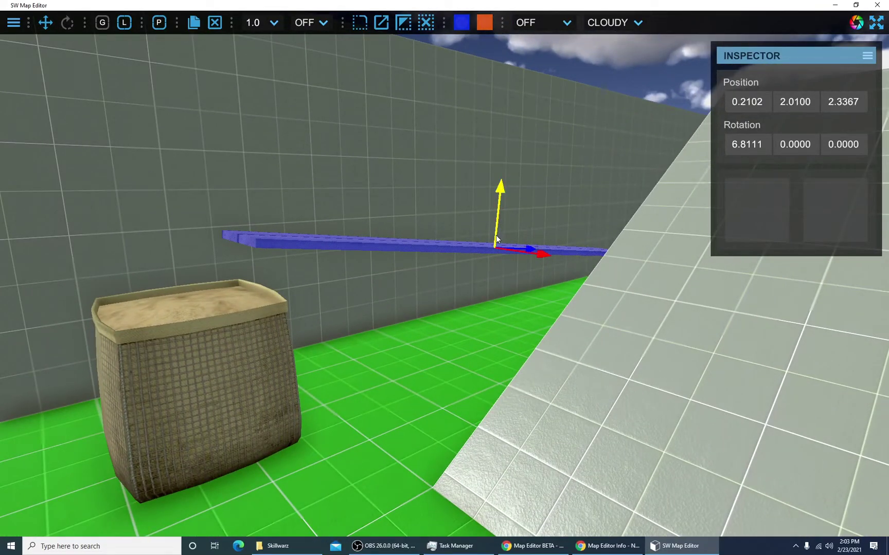
pyautogui.click(280, 23)
pyautogui.click(273, 87)
pyautogui.moveTo(504, 187); pyautogui.dragTo(500, 218)
pyautogui.moveTo(500, 218); pyautogui.dragTo(545, 220, button='right')
pyautogui.press('d')
# Step: Tilt the plank to 10.889 degrees about the X axis and lower it to Y 0.9756, Z 2.1787
pyautogui.press('e')
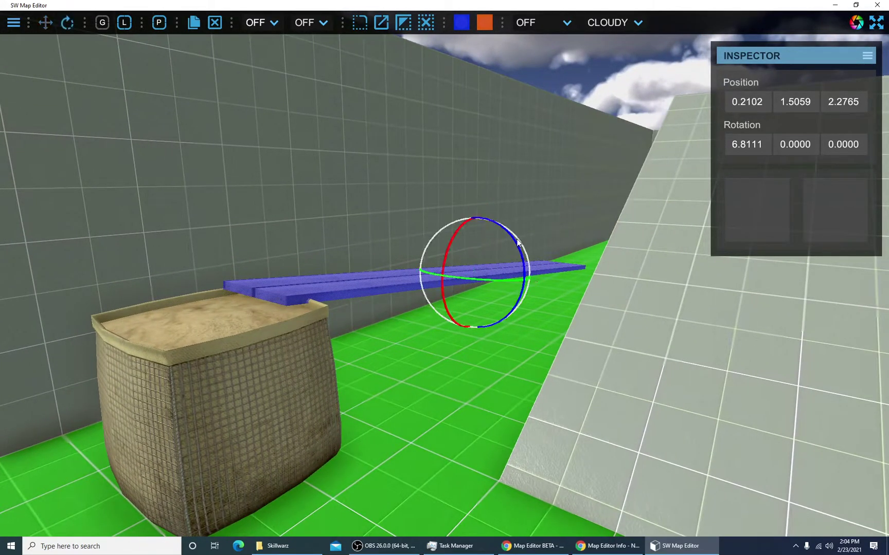
pyautogui.moveTo(455, 248); pyautogui.dragTo(476, 245)
pyautogui.press('w')
pyautogui.press('e')
pyautogui.press('w')
pyautogui.moveTo(475, 245); pyautogui.dragTo(515, 260, button='right')
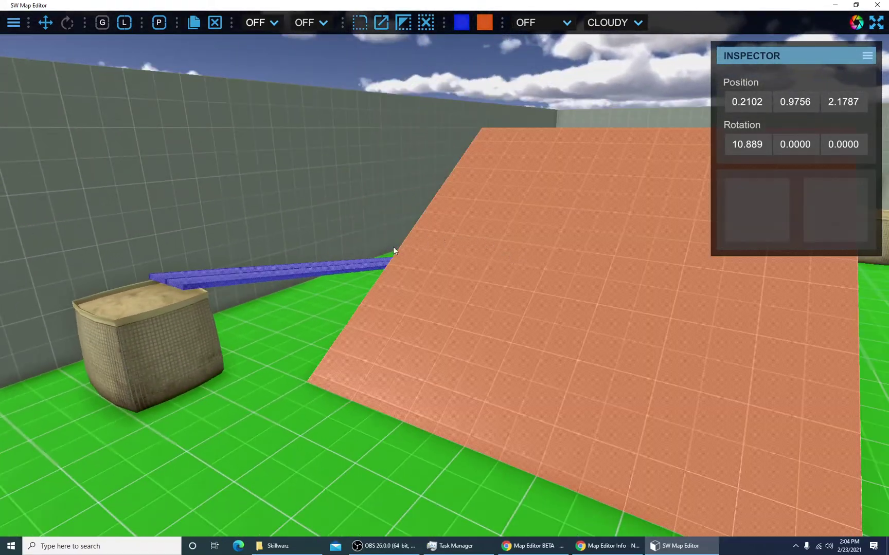
pyautogui.moveTo(399, 246); pyautogui.dragTo(338, 271, button='right')
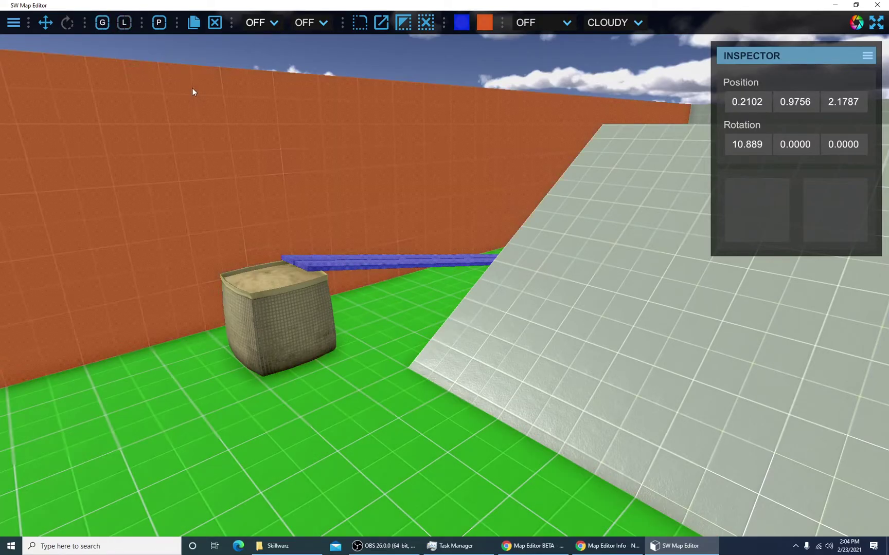
# Step: Choose the cube asset and place one cube on the green floor beside the ramp at X 9.25, Z 1.5
pyautogui.moveTo(420, 269); pyautogui.dragTo(601, 419, button='right')
pyautogui.press('s')
pyautogui.press('w')
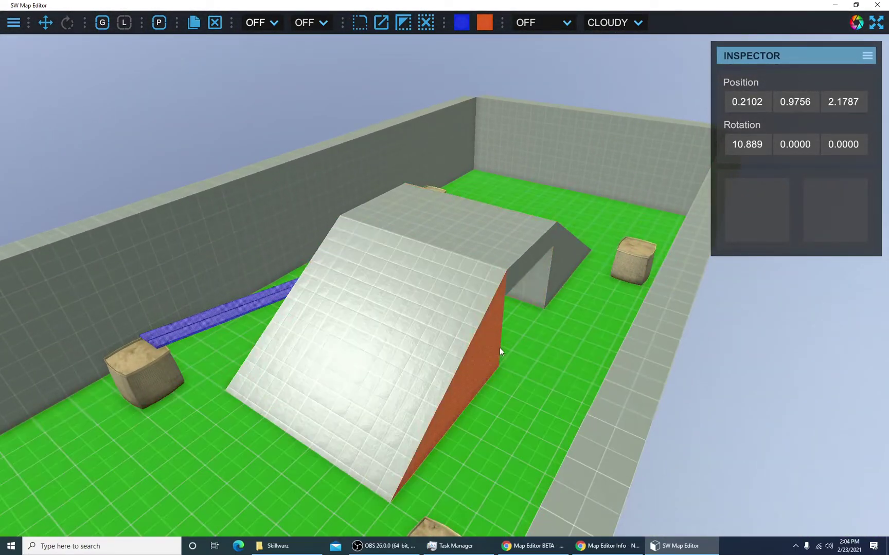
pyautogui.press('Tab')
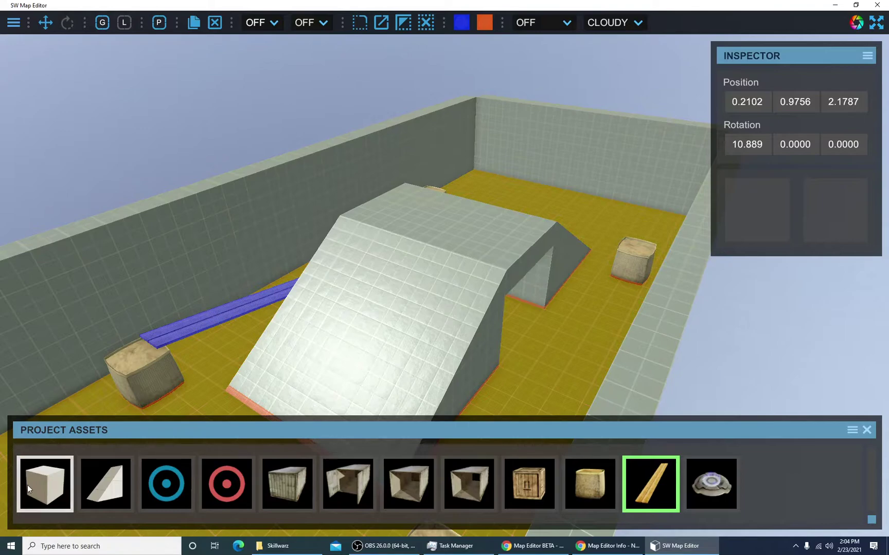
pyautogui.click(26, 485)
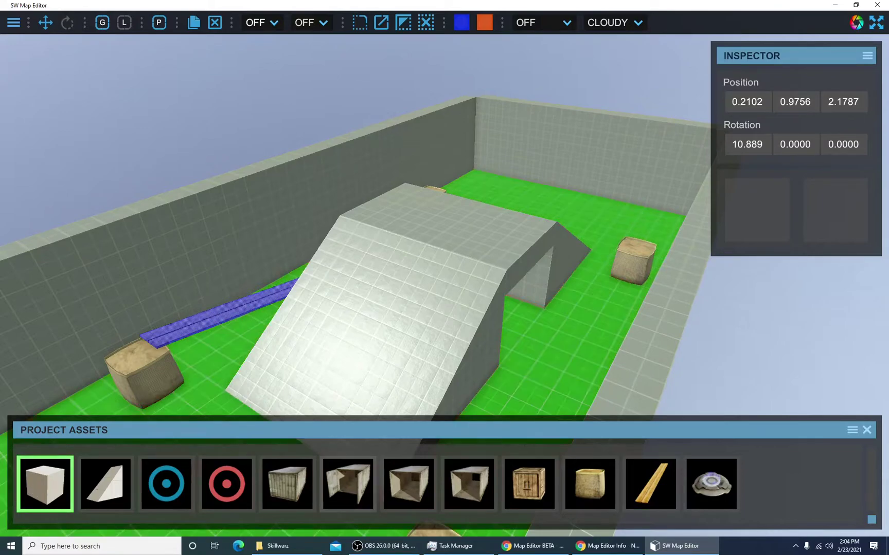
pyautogui.click(866, 432)
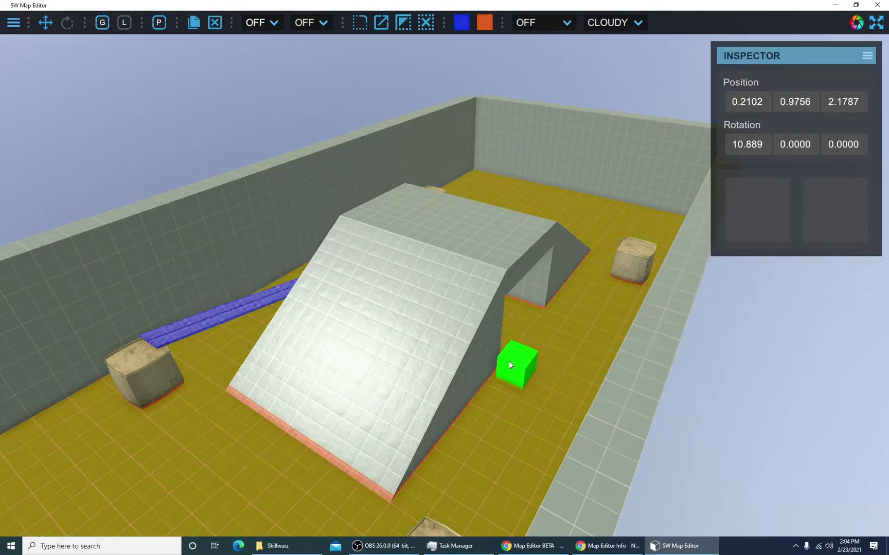
pyautogui.click(510, 362)
# Step: Set the movement step to 1.0 and the rotation step to 45
pyautogui.click(261, 23)
pyautogui.click(272, 44)
pyautogui.click(309, 24)
pyautogui.click(303, 43)
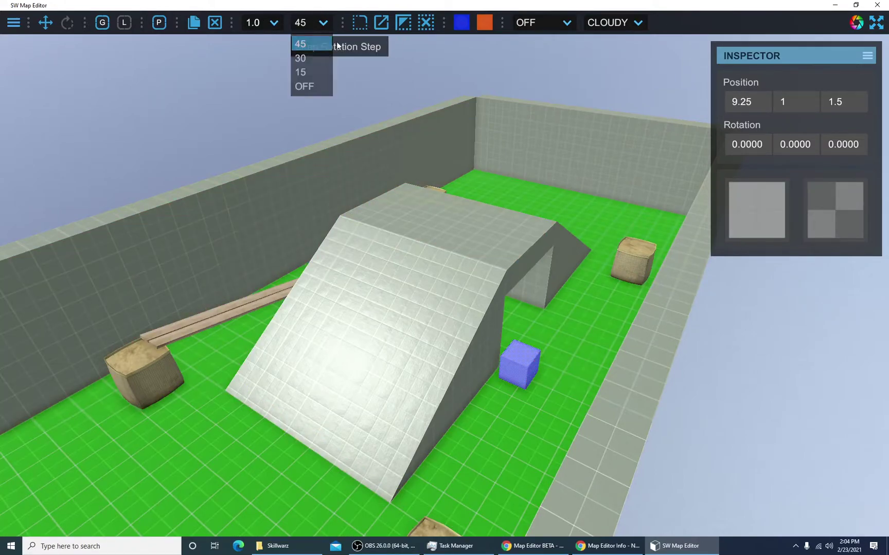
# Step: Activate the face resizing tool and delete the cube beside the ramp
pyautogui.click(383, 27)
pyautogui.moveTo(533, 349); pyautogui.dragTo(631, 378, button='right')
pyautogui.press('w')
pyautogui.press('d')
pyautogui.press('a')
pyautogui.press('s')
pyautogui.press('d')
pyautogui.press('Delete')
# Step: Extend the end wall at Z -12 outward from the arena into a deep block with a flat top
pyautogui.moveTo(441, 343); pyautogui.dragTo(214, 437, button='right')
pyautogui.press('s')
pyautogui.click(470, 338)
pyautogui.moveTo(467, 343); pyautogui.dragTo(307, 368)
pyautogui.press('d')
pyautogui.moveTo(309, 371); pyautogui.dragTo(160, 374, button='right')
# Step: Place a cube at the foot of the deepened end wall at X 8.25, Z -10.75 and give it the LADDER material
pyautogui.moveTo(408, 412); pyautogui.dragTo(392, 383, button='right')
pyautogui.press('a')
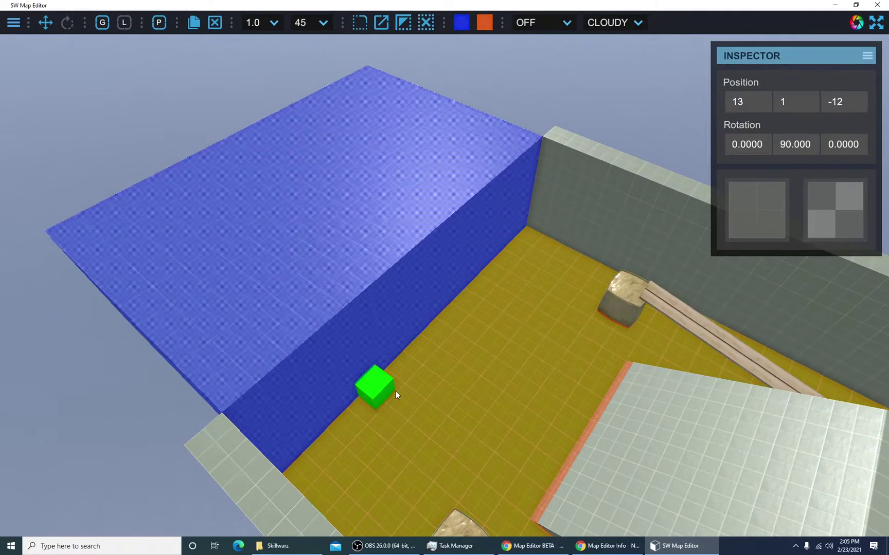
pyautogui.keyDown('shift'); pyautogui.click(402, 393); pyautogui.keyUp('shift')
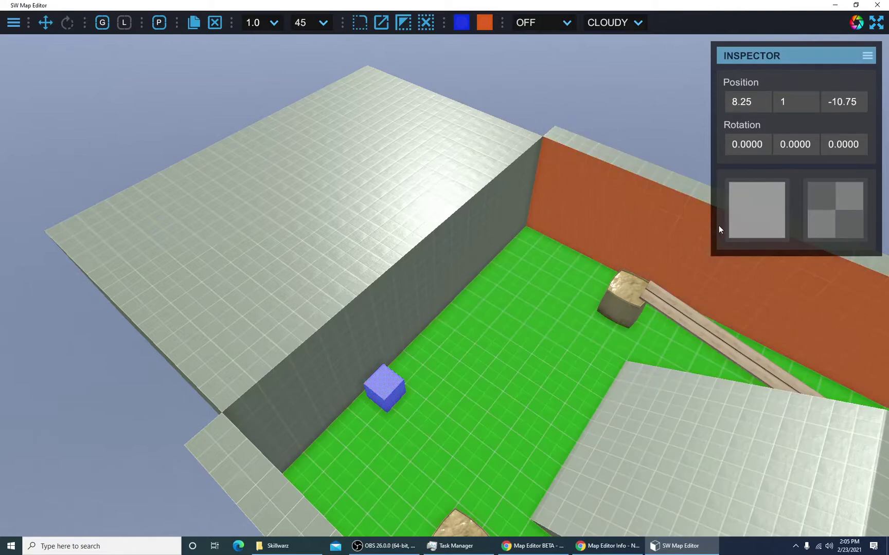
pyautogui.click(737, 231)
pyautogui.click(365, 349)
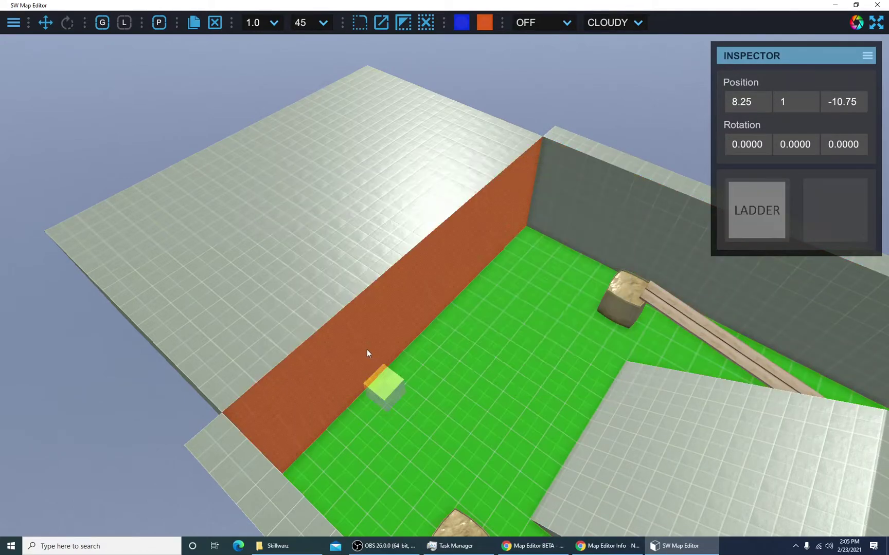
# Step: Set the movement step to 0.25 and resize the ladder cube into a thin strip against the wall, reaching its top edge
pyautogui.click(276, 28)
pyautogui.moveTo(387, 389); pyautogui.dragTo(357, 304)
pyautogui.moveTo(493, 420); pyautogui.dragTo(391, 142, button='right')
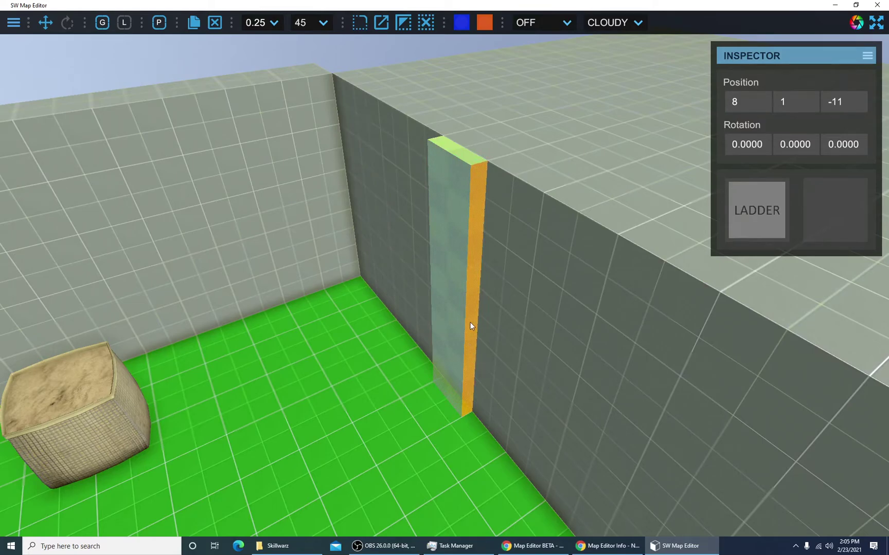
# Step: Playtest the map by climbing the ladder to the top of the end block, and return to the editor
pyautogui.press('p')
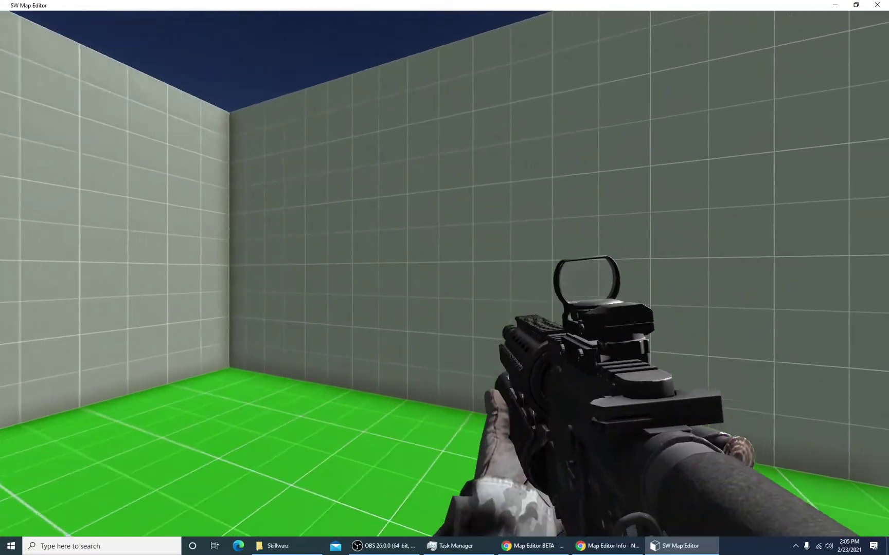
pyautogui.press('w')
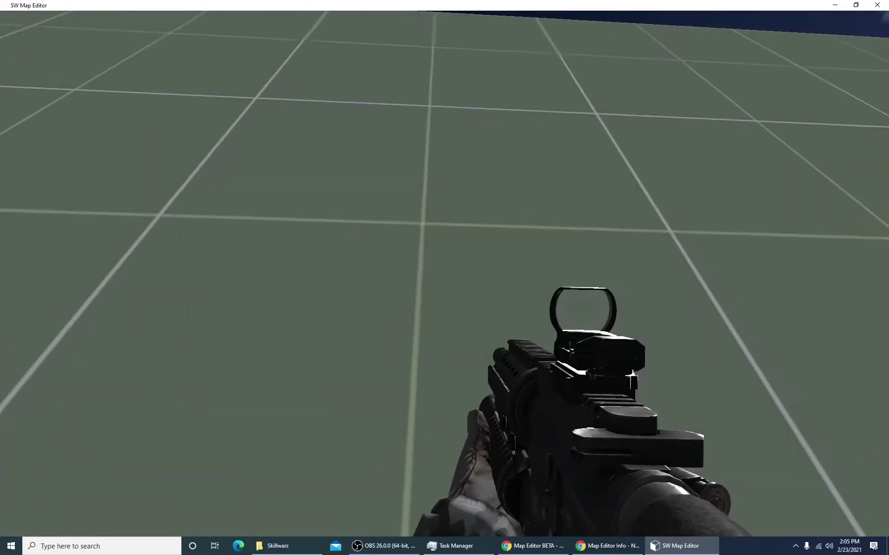
pyautogui.press('space')
pyautogui.press('w')
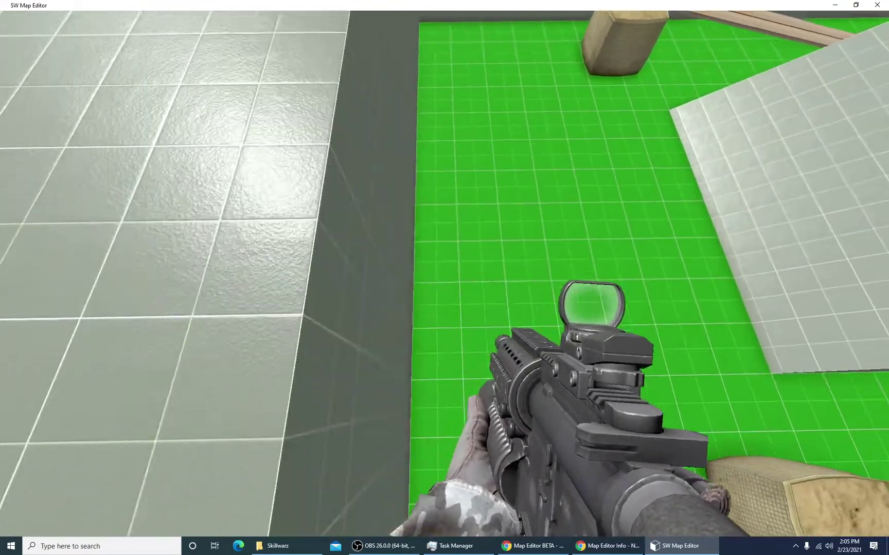
pyautogui.press('p')
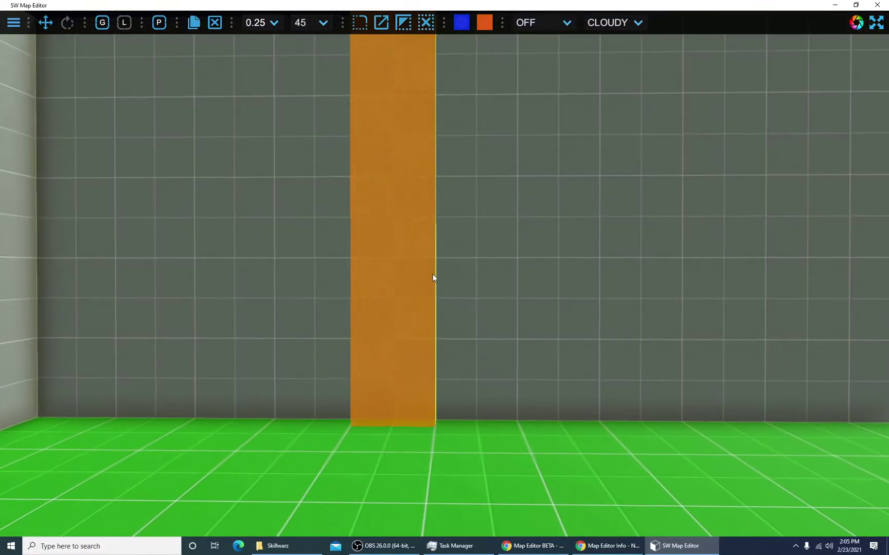
# Step: Select the ladder strip on the end wall and apply the yellow-and-black chevron material to it
pyautogui.press('s')
pyautogui.moveTo(433, 274); pyautogui.dragTo(305, 328, button='right')
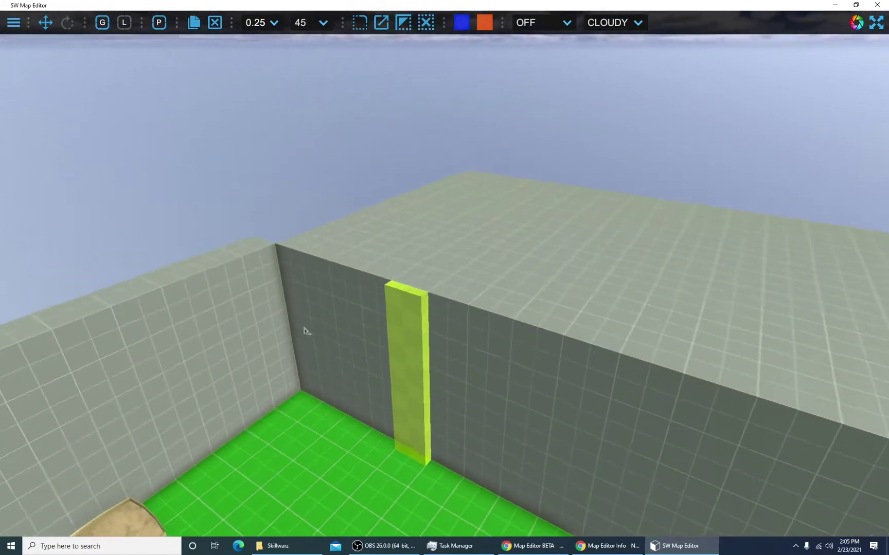
pyautogui.click(409, 327)
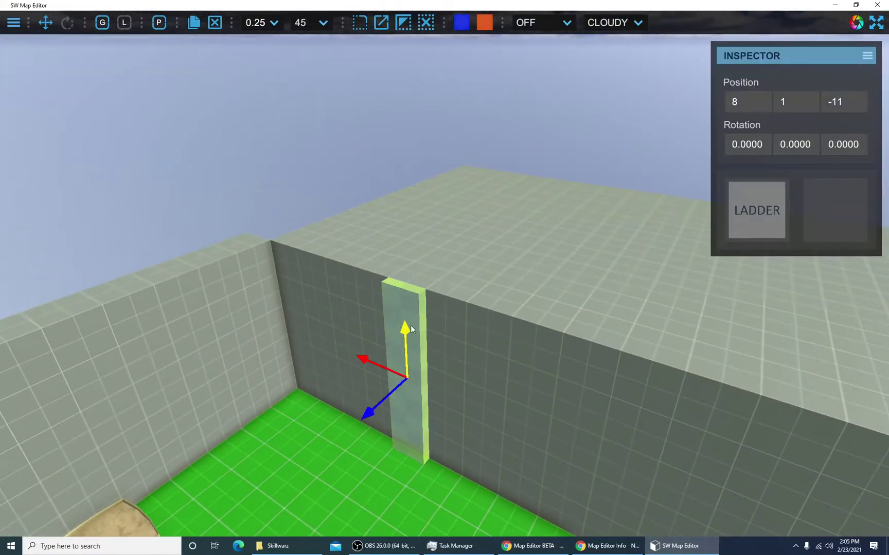
pyautogui.click(730, 229)
pyautogui.click(581, 210)
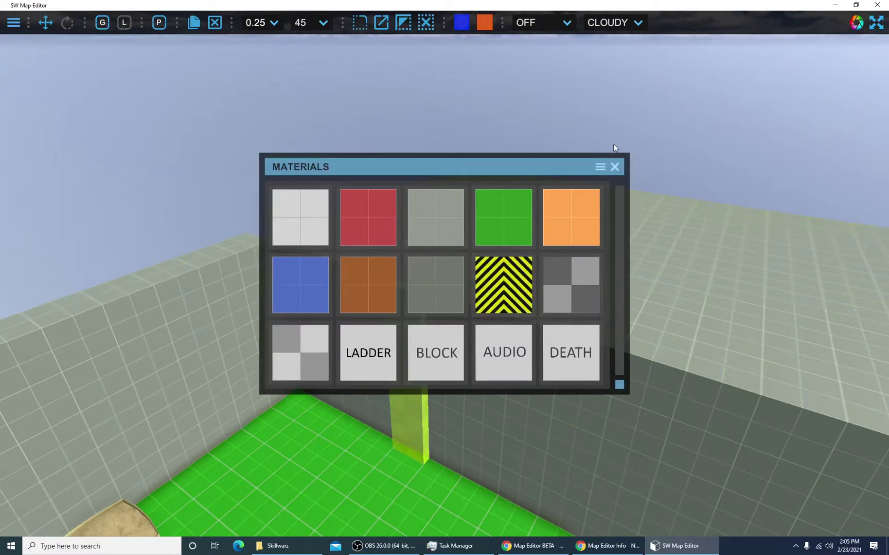
pyautogui.click(616, 167)
pyautogui.click(417, 350)
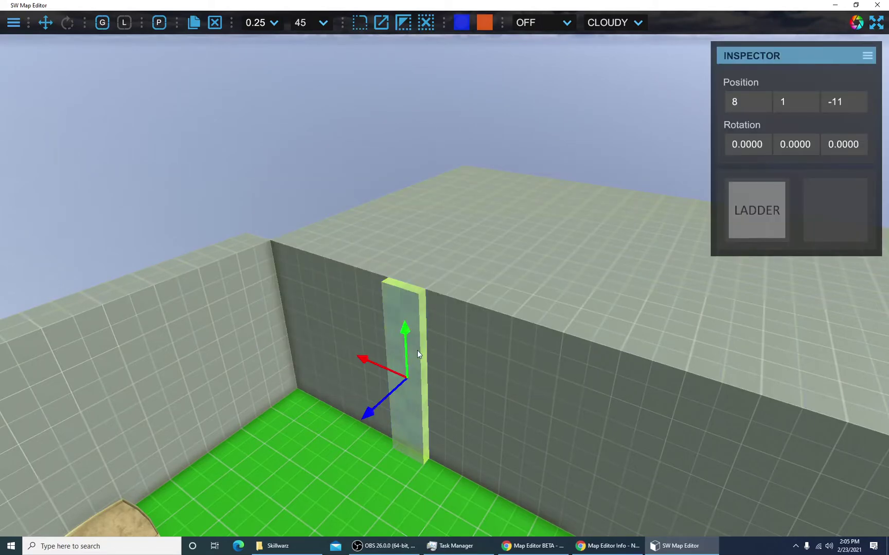
pyautogui.click(776, 213)
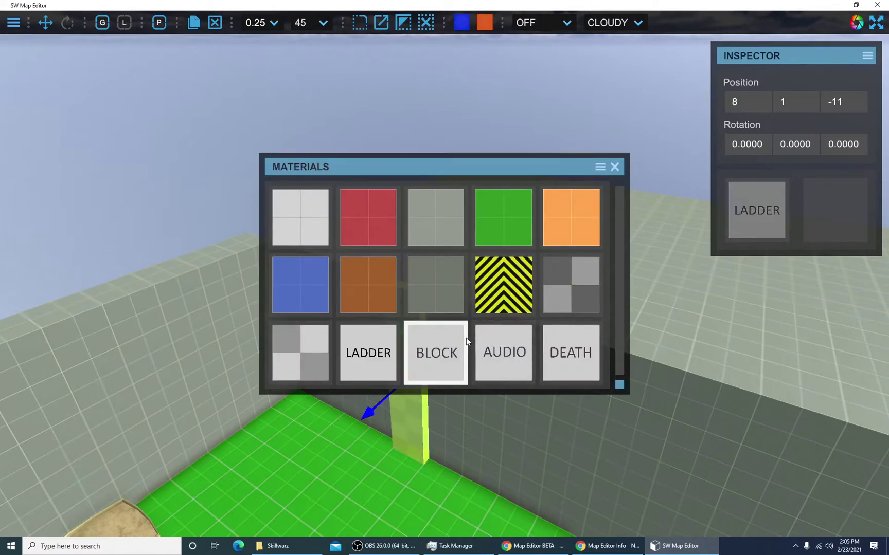
pyautogui.click(504, 288)
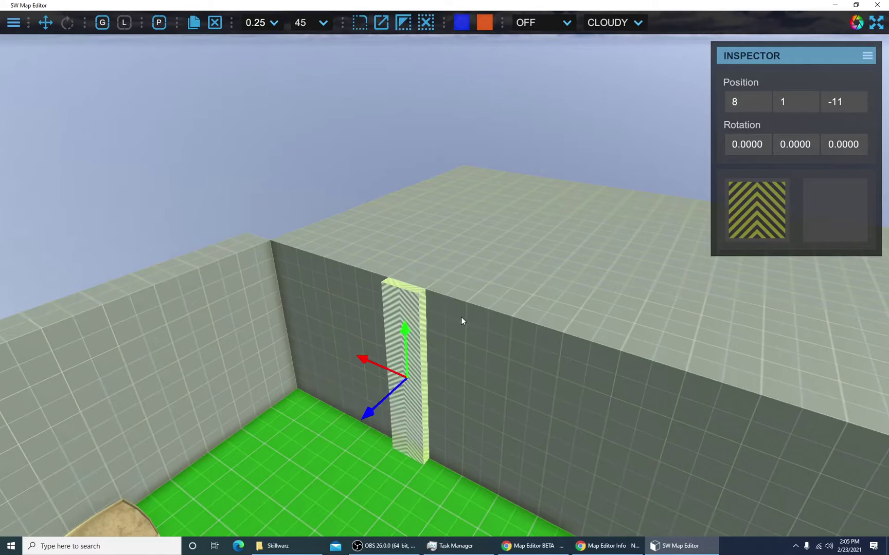
# Step: Playtest the map and try to climb the chevron strip on the end wall
pyautogui.press('p')
pyautogui.press('w')
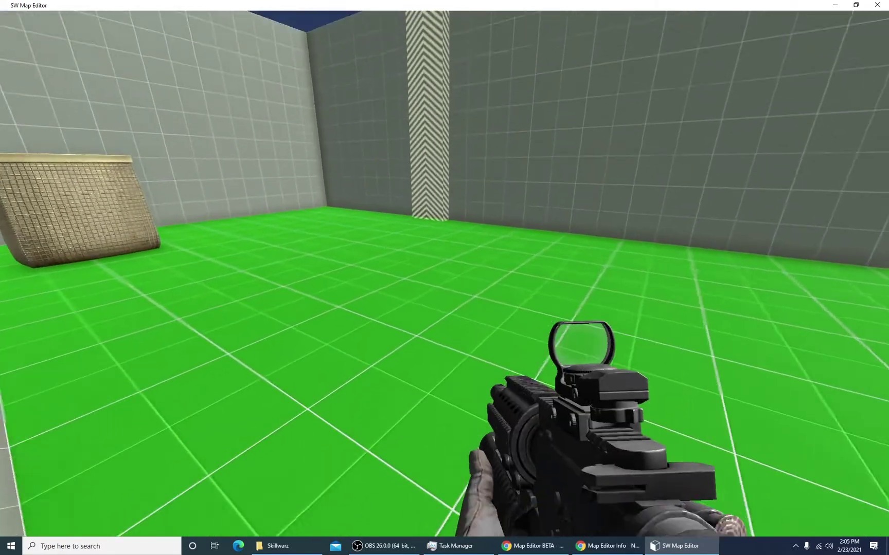
pyautogui.press('w')
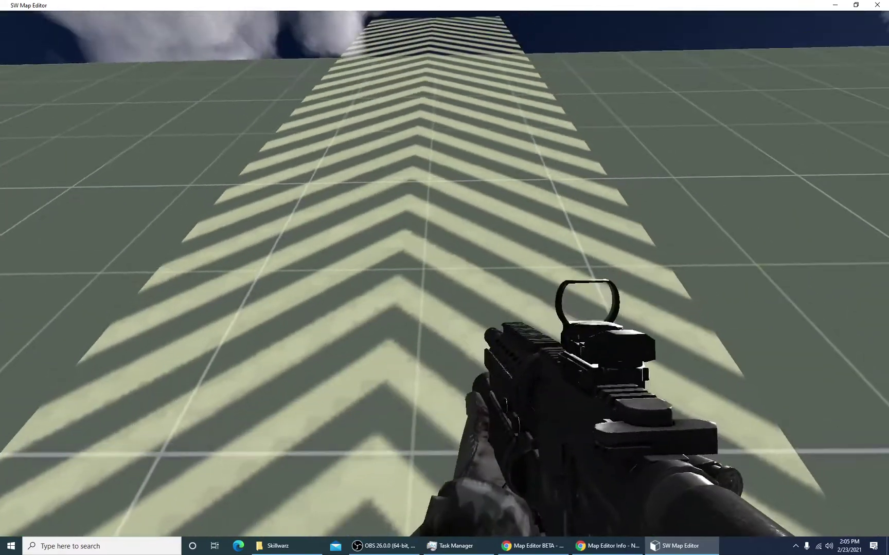
pyautogui.press('a')
pyautogui.press('d')
pyautogui.press('a')
pyautogui.press('s')
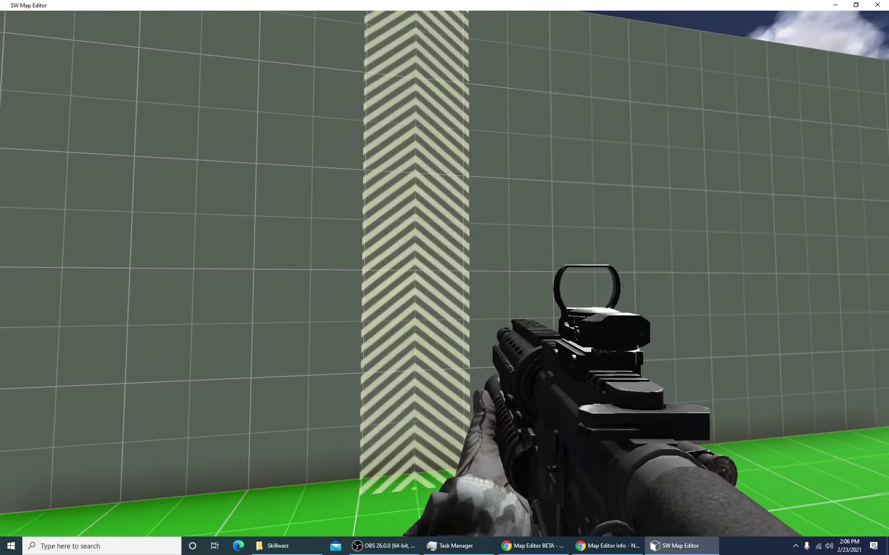
# Step: Cover the chevron strip with a matching LADDER-material block whose front face extends 0.25 beyond it
pyautogui.press('Escape')
pyautogui.moveTo(547, 298); pyautogui.dragTo(463, 254, button='right')
pyautogui.click(463, 255)
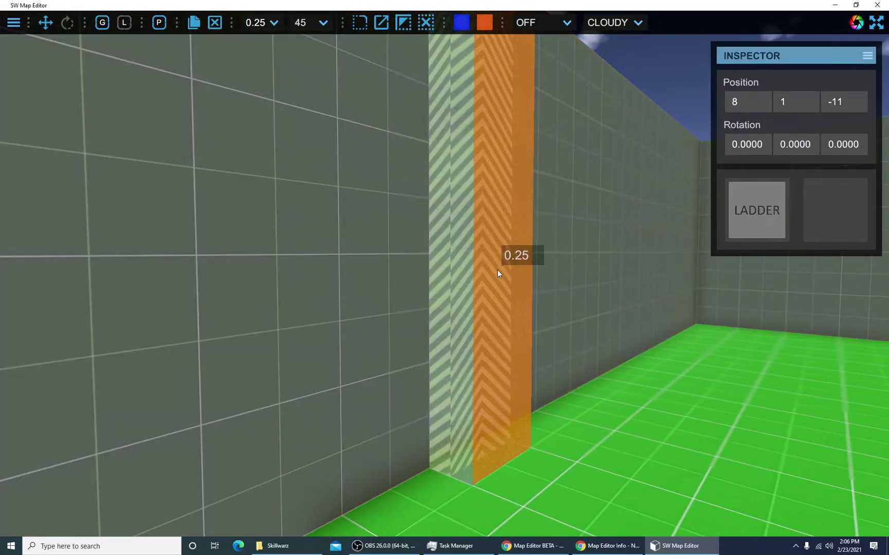
pyautogui.moveTo(545, 306); pyautogui.dragTo(529, 321, button='right')
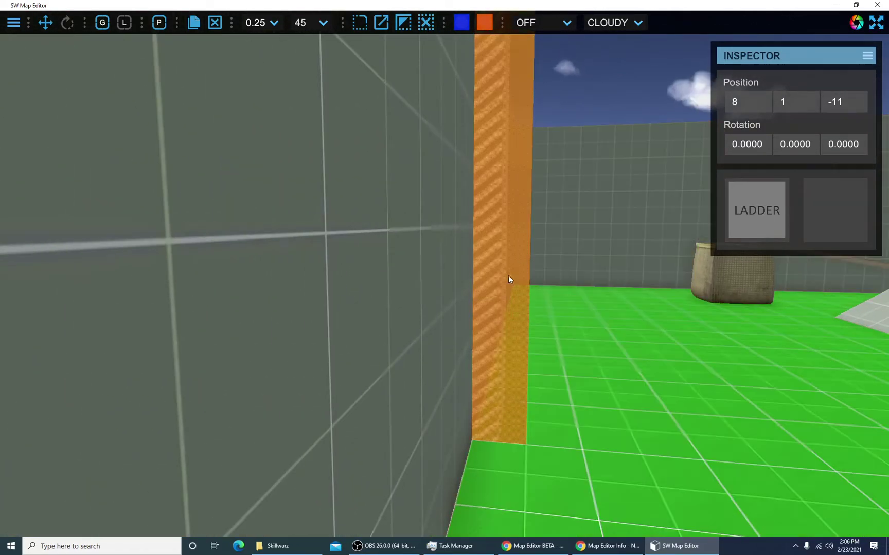
pyautogui.moveTo(607, 324); pyautogui.dragTo(573, 323, button='right')
# Step: Playtest climbing the chevron-marked ladder onto the end block and look down at it over the edge
pyautogui.press('p')
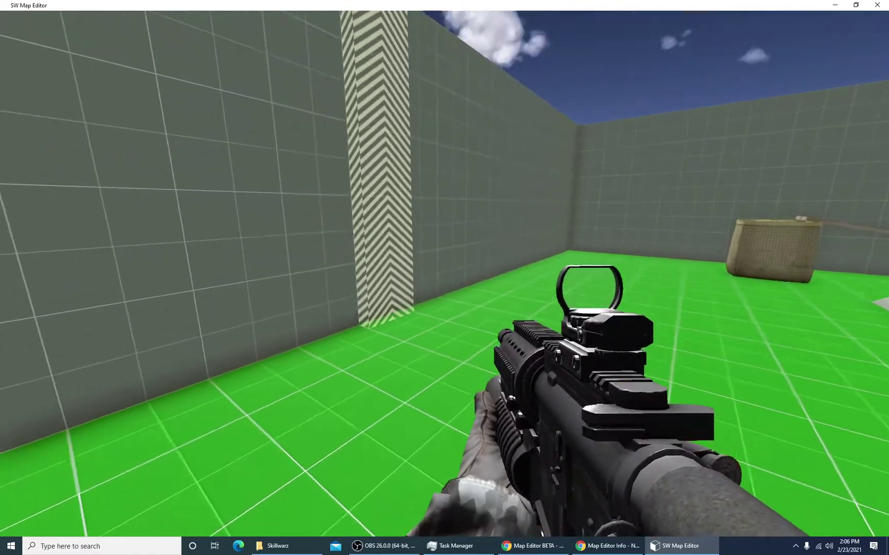
pyautogui.press('w')
pyautogui.press('w')
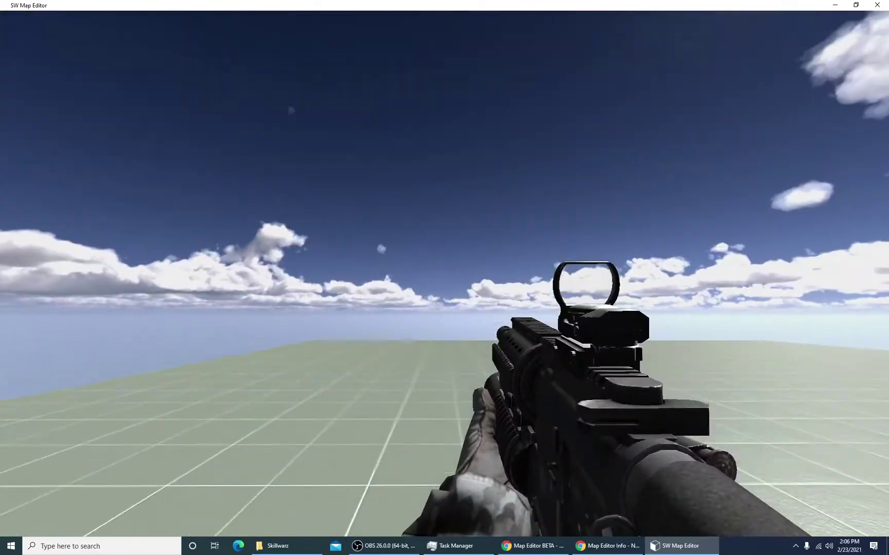
pyautogui.press('w')
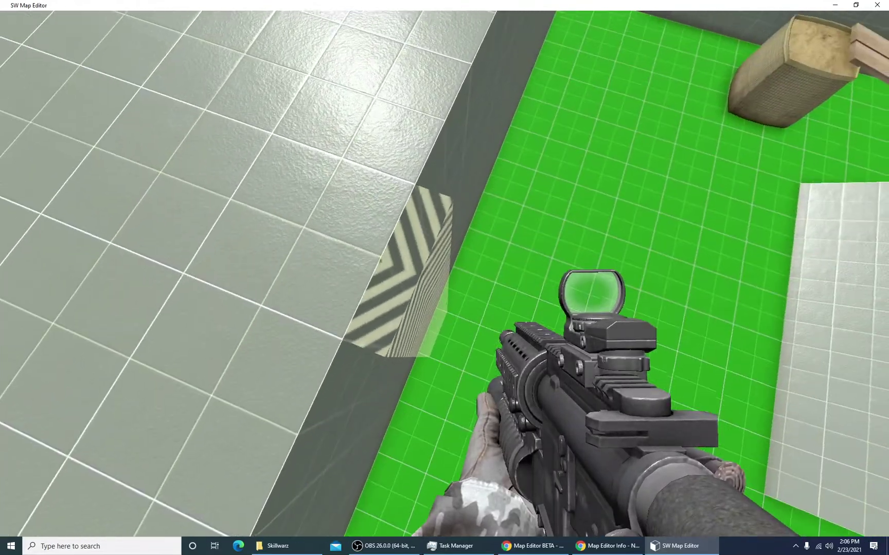
pyautogui.rightClick(445, 278)
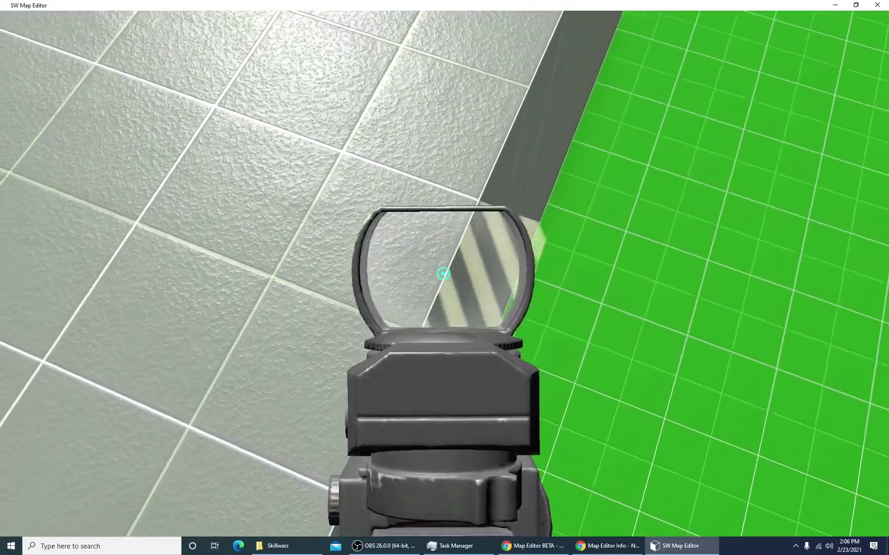
pyautogui.rightClick(444, 278)
pyautogui.press('w')
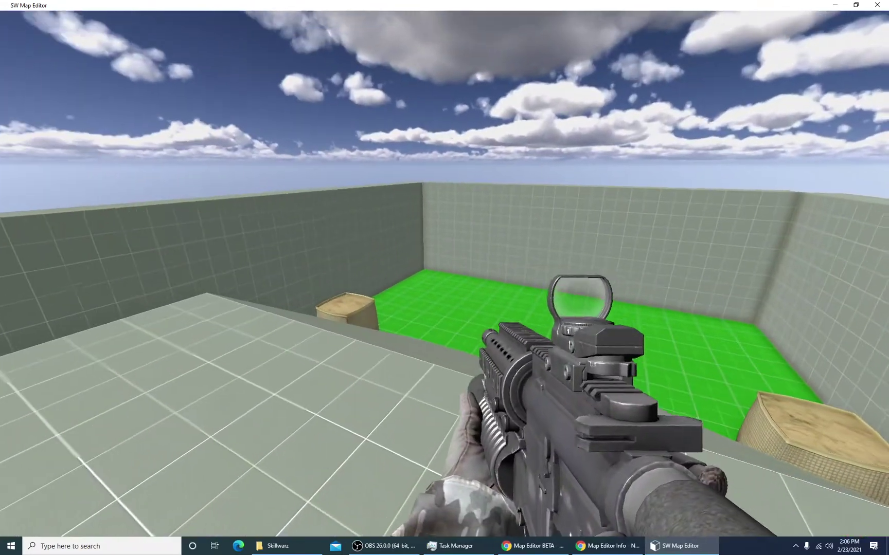
# Step: Leave the playtest and extend the remaining thin end wall outward into a deep platform matching the opposite end
pyautogui.press('Escape')
pyautogui.moveTo(444, 276); pyautogui.dragTo(542, 386, button='right')
pyautogui.press('s')
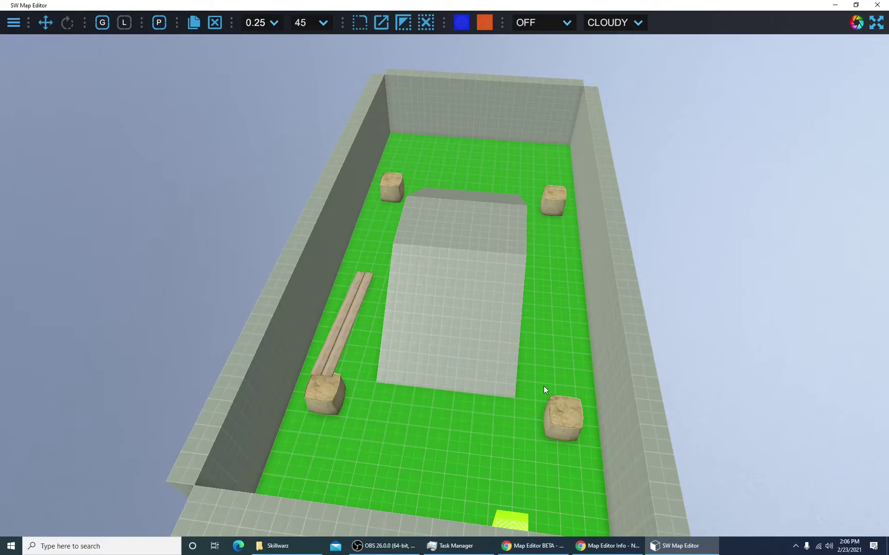
pyautogui.moveTo(544, 386); pyautogui.dragTo(40, 361, button='right')
pyautogui.press('d')
pyautogui.click(321, 342)
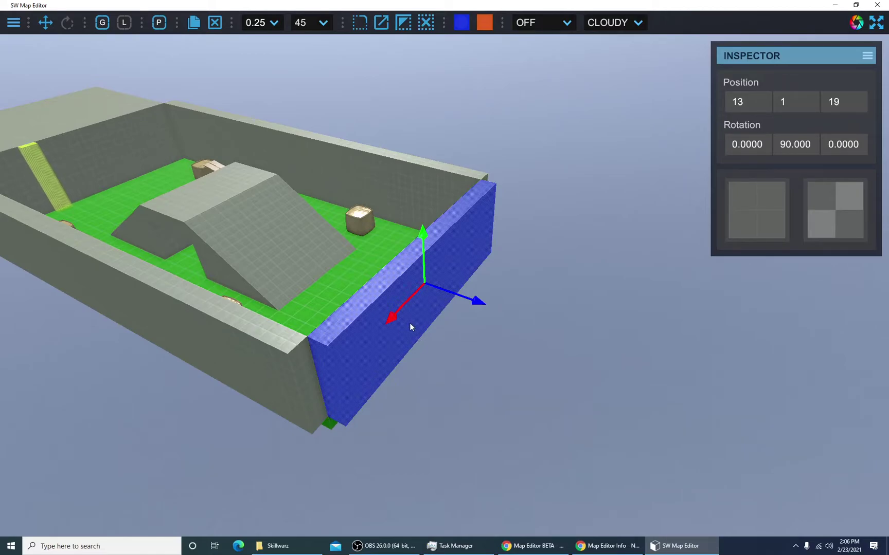
pyautogui.press('p')
pyautogui.press('p')
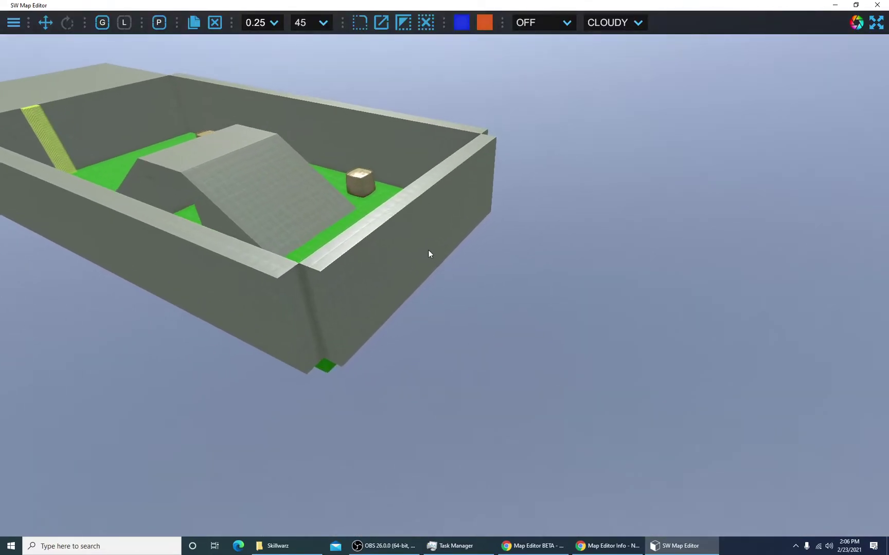
pyautogui.click(428, 250)
pyautogui.moveTo(428, 250); pyautogui.dragTo(614, 331)
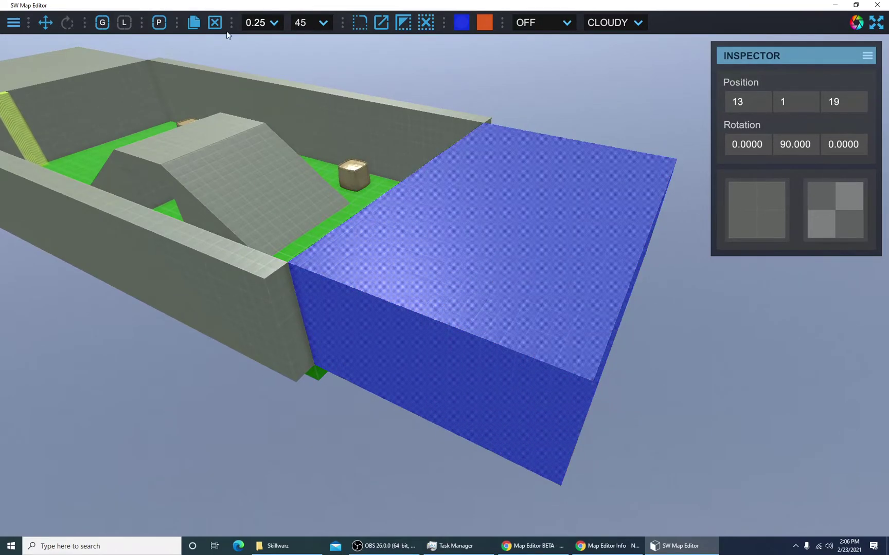
# Step: Set the movement snap to 1.0 and place six blue spawn points in a row along the new platform's inner edge
pyautogui.click(259, 26)
pyautogui.click(261, 71)
pyautogui.moveTo(310, 77); pyautogui.dragTo(238, 177, button='right')
pyautogui.press('Tab')
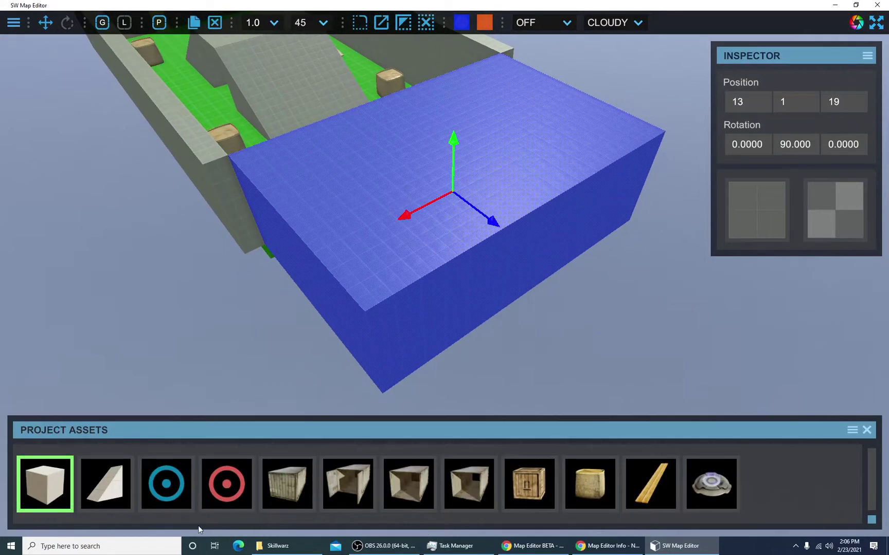
pyautogui.click(169, 489)
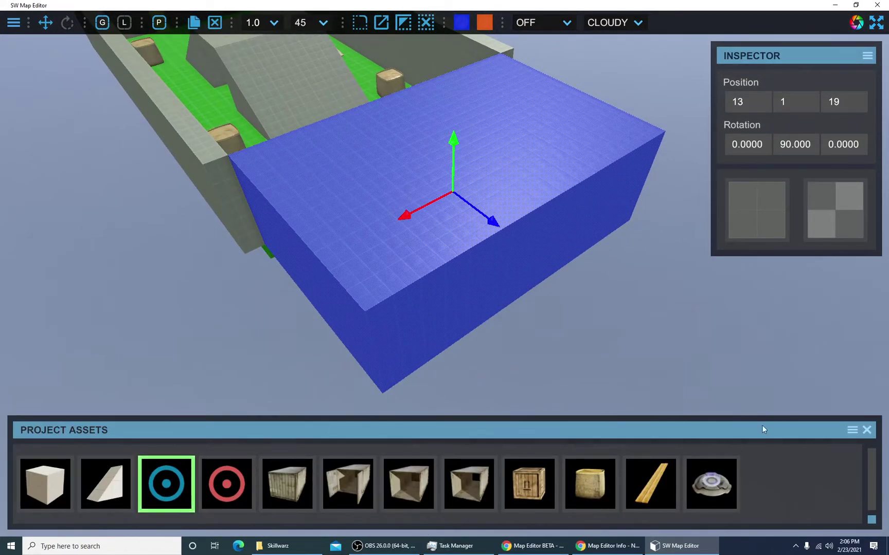
pyautogui.click(867, 429)
pyautogui.moveTo(868, 430); pyautogui.dragTo(802, 463, button='right')
pyautogui.press('s')
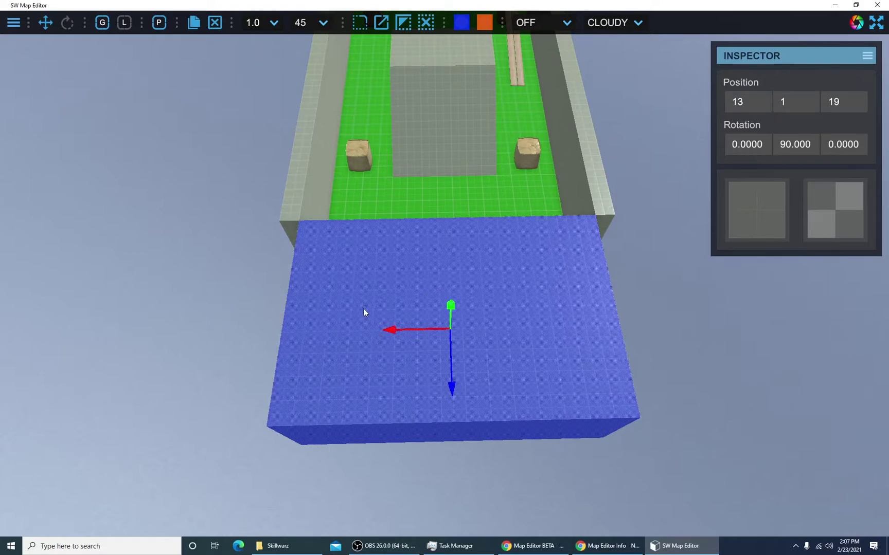
pyautogui.click(326, 267)
pyautogui.click(385, 267)
pyautogui.click(451, 267)
pyautogui.click(519, 269)
pyautogui.click(549, 268)
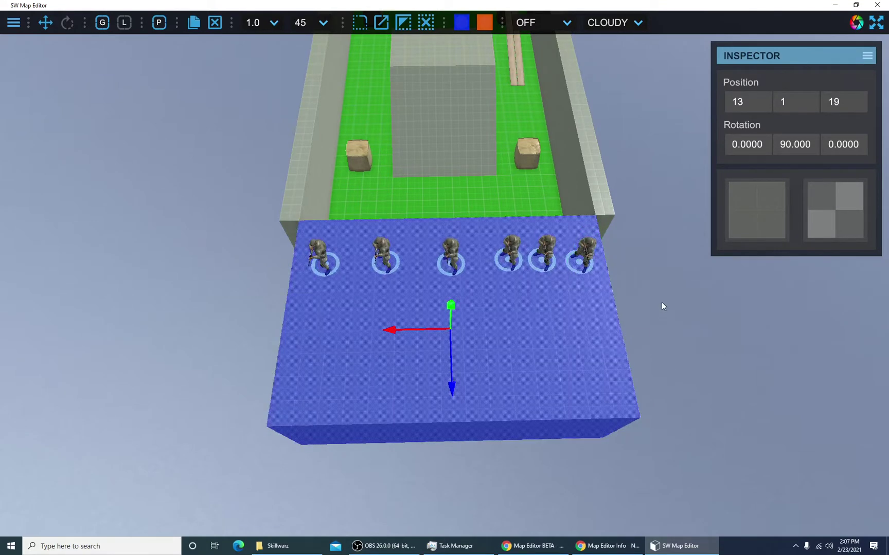
# Step: Select all six blue spawn points together and rotate them about the vertical axis to face the arena
pyautogui.click(696, 310)
pyautogui.moveTo(696, 310); pyautogui.dragTo(696, 101, button='right')
pyautogui.moveTo(225, 151); pyautogui.dragTo(662, 240)
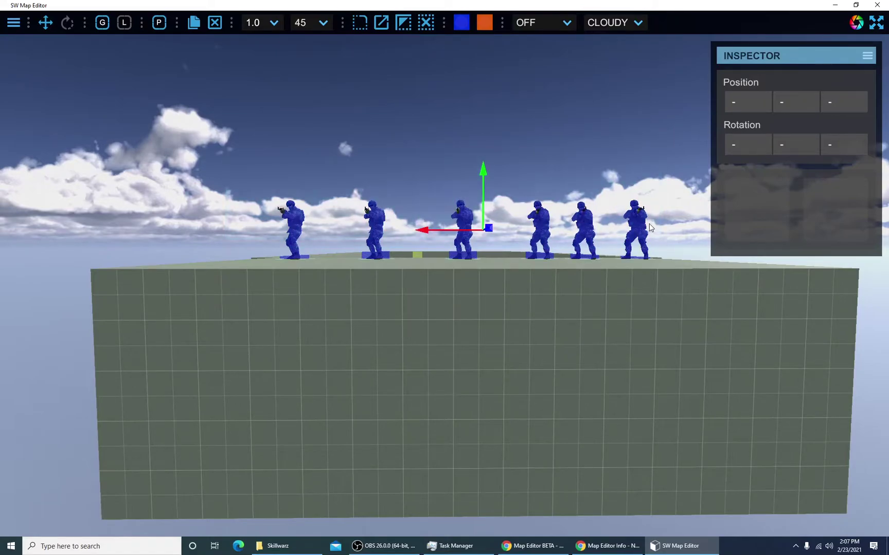
pyautogui.moveTo(662, 240); pyautogui.dragTo(674, 333, button='right')
pyautogui.press('e')
pyautogui.press('e')
pyautogui.moveTo(417, 370); pyautogui.dragTo(200, 309)
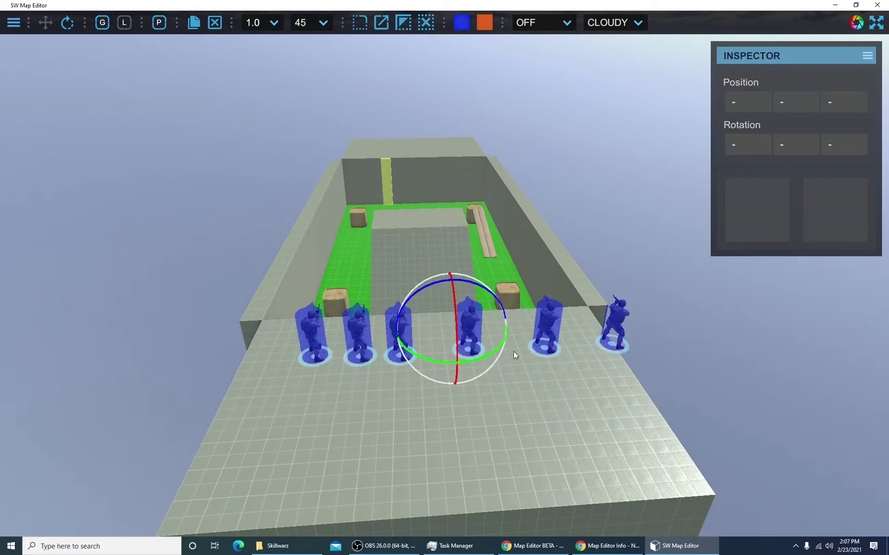
pyautogui.press('w')
pyautogui.moveTo(397, 334)
pyautogui.mouseDown()
pyautogui.moveTo(379, 330)
pyautogui.moveTo(395, 326)
pyautogui.mouseUp()
# Step: Place six red spawn points in a row along the inner edge of the opposite end platform
pyautogui.moveTo(394, 326); pyautogui.dragTo(885, 448, button='right')
pyautogui.press('w')
pyautogui.press('a')
pyautogui.moveTo(571, 457); pyautogui.dragTo(655, 544, button='right')
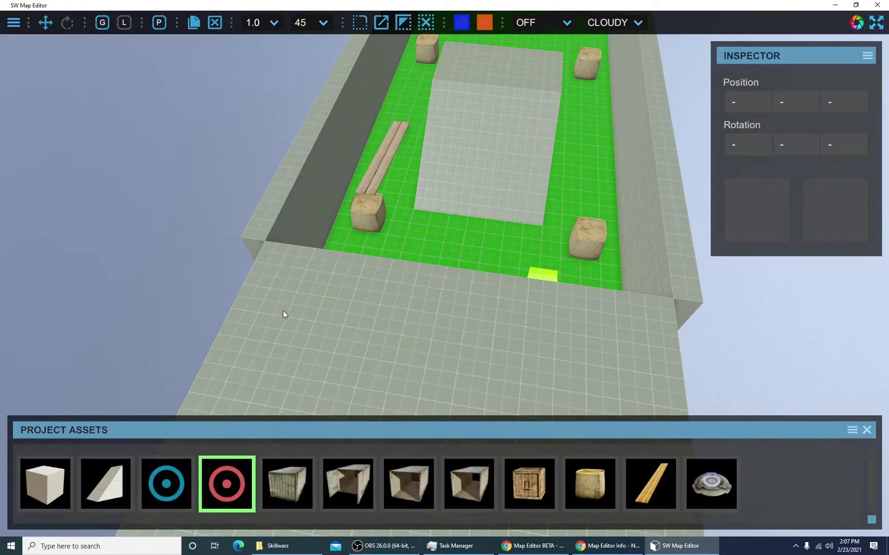
pyautogui.click(278, 294)
pyautogui.click(330, 308)
pyautogui.click(390, 317)
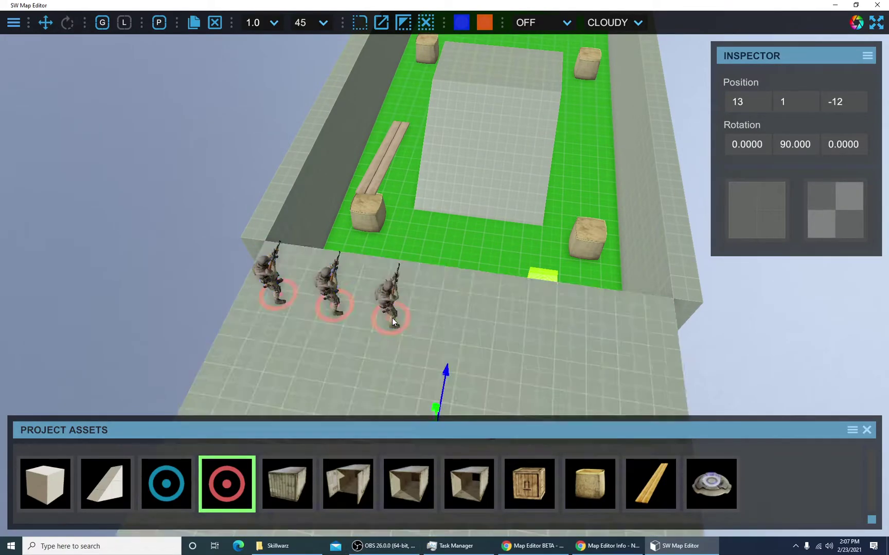
pyautogui.click(462, 329)
pyautogui.click(533, 343)
pyautogui.click(612, 362)
pyautogui.moveTo(859, 331); pyautogui.dragTo(881, 355, button='right')
pyautogui.click(868, 431)
pyautogui.moveTo(684, 381); pyautogui.dragTo(702, 357, button='right')
pyautogui.click(282, 513)
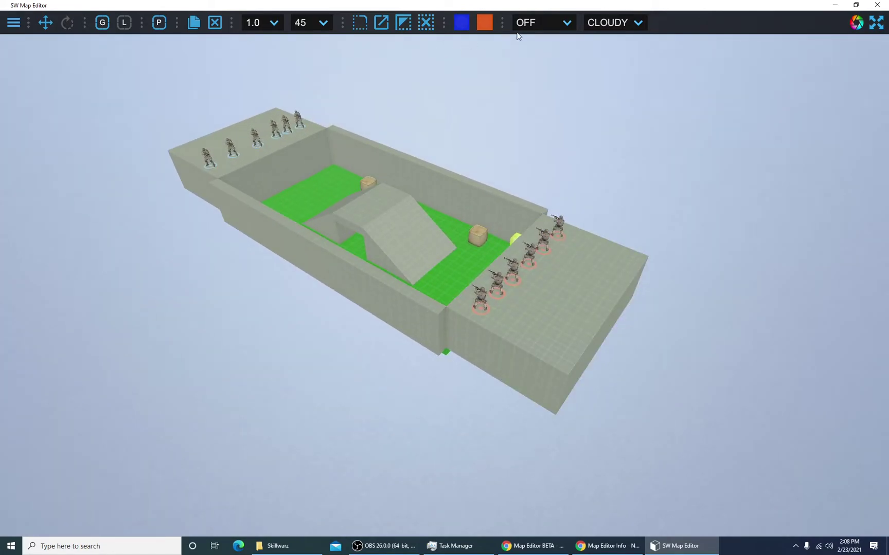
# Step: Set the ground grid to BLUE and view the whole arena with the space around it
pyautogui.click(530, 25)
pyautogui.click(531, 43)
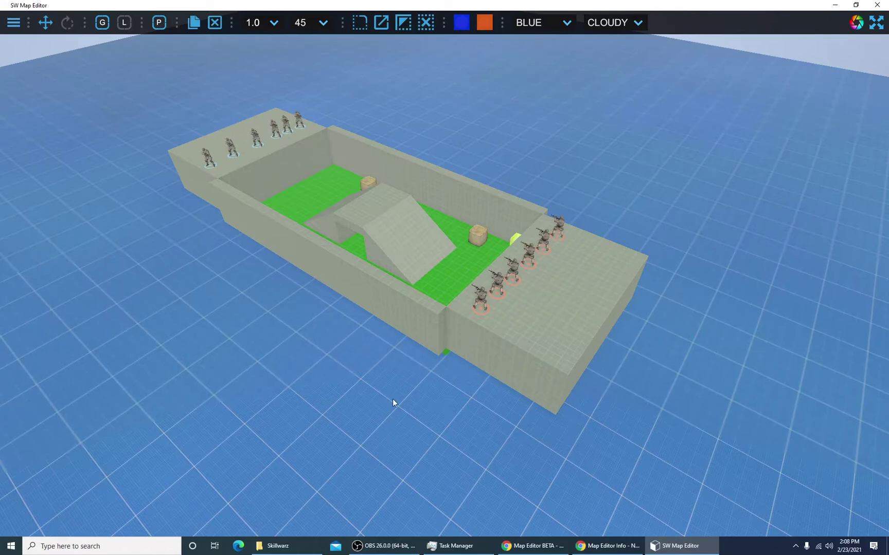
pyautogui.moveTo(418, 426); pyautogui.dragTo(447, 461, button='right')
pyautogui.press('s')
pyautogui.press('w')
pyautogui.press('d')
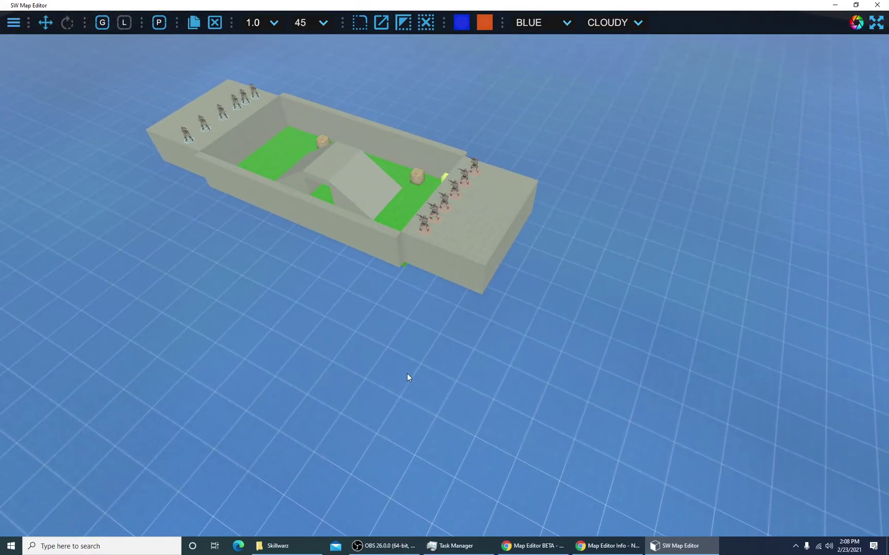
# Step: Place a block on the grid beyond the arena and stretch it into a flat slab extending past every side of the arena
pyautogui.press('Tab')
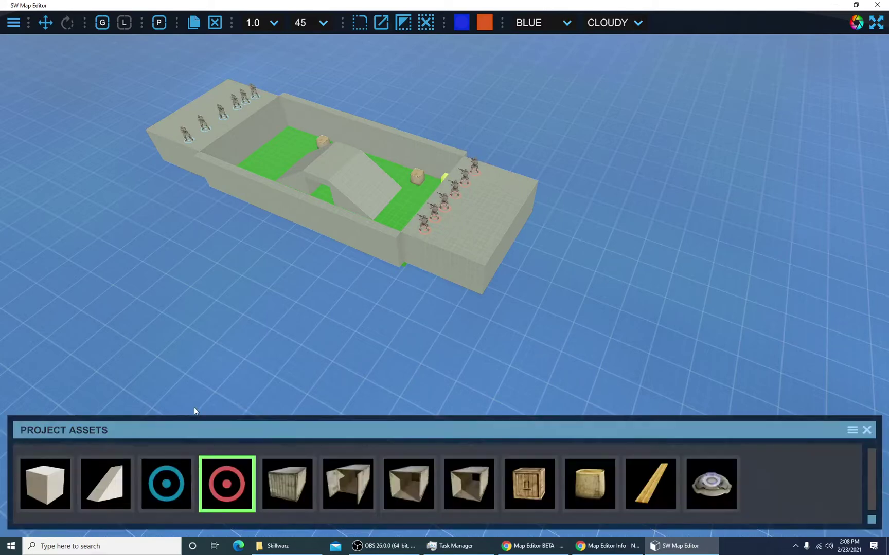
pyautogui.click(52, 476)
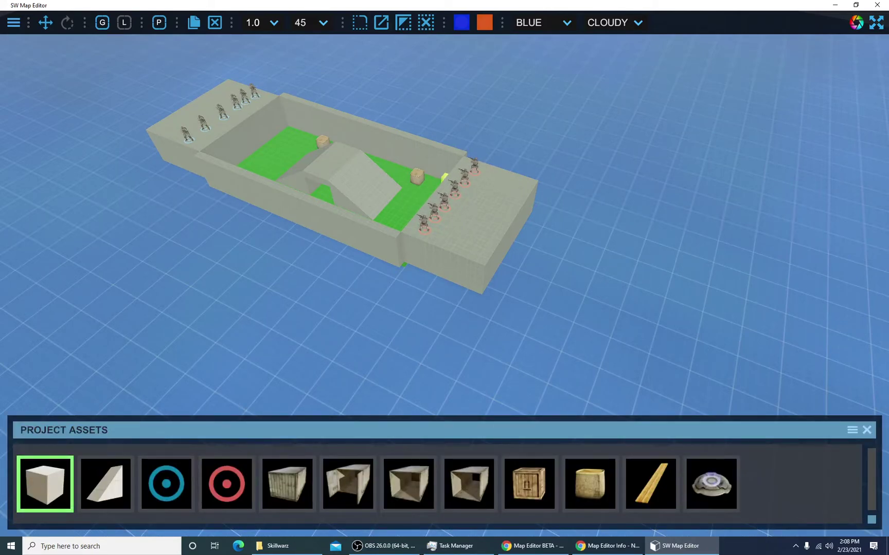
pyautogui.click(866, 431)
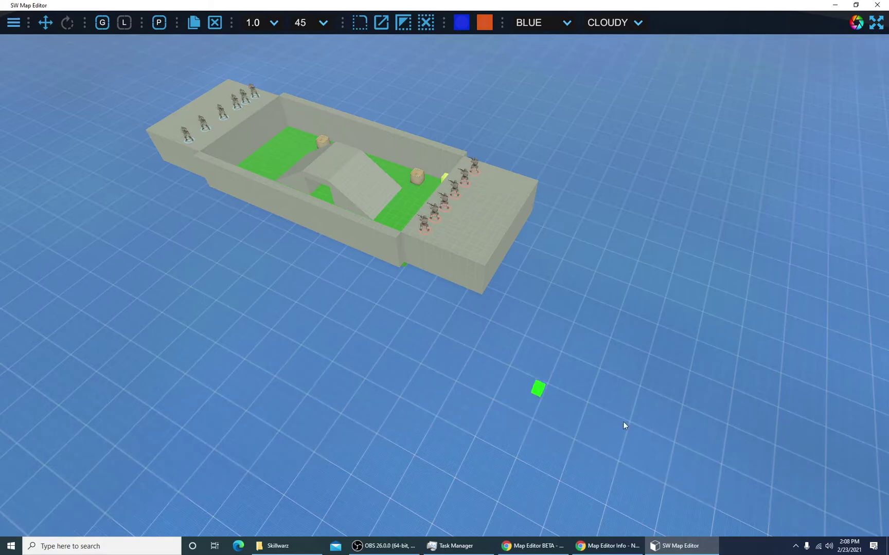
pyautogui.moveTo(546, 480); pyautogui.dragTo(674, 254, button='right')
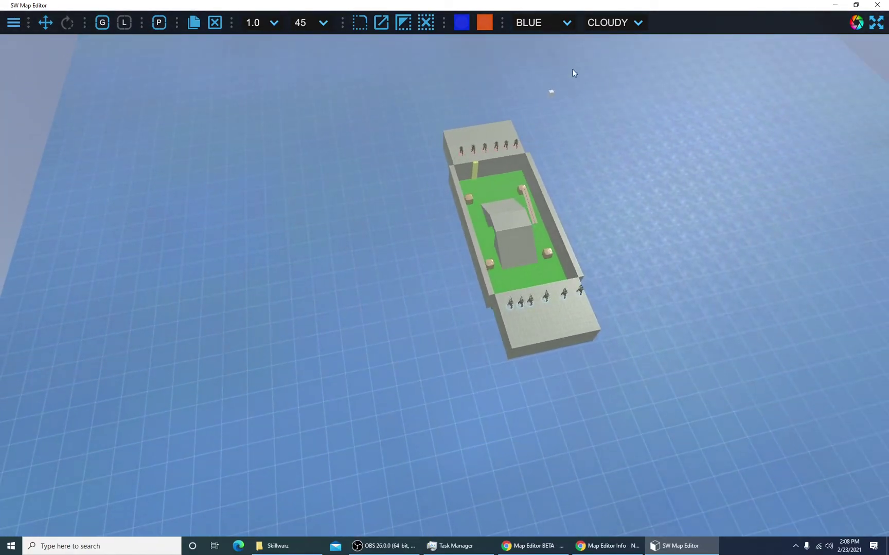
pyautogui.click(552, 94)
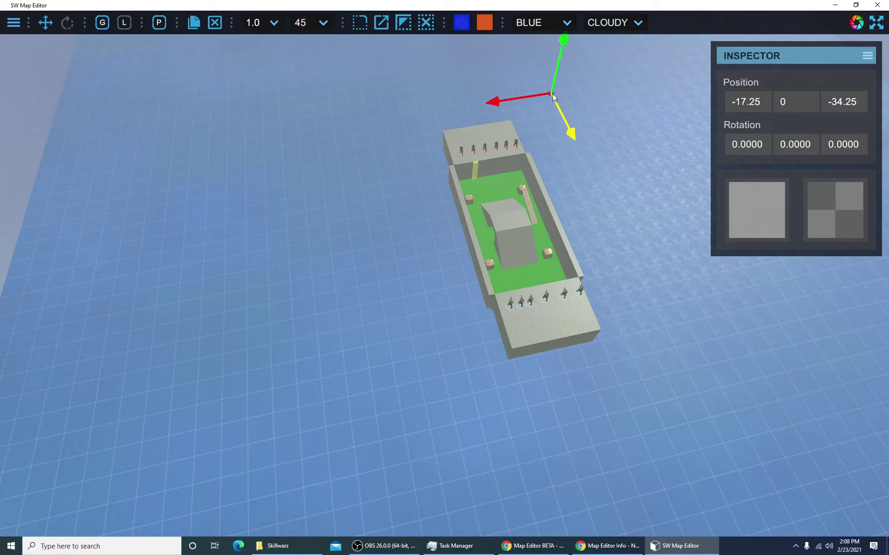
pyautogui.moveTo(553, 94); pyautogui.dragTo(447, 386)
# Step: Set the ground grid to OFF and lower the large slab beneath the arena to a height of -4
pyautogui.click(545, 22)
pyautogui.click(539, 85)
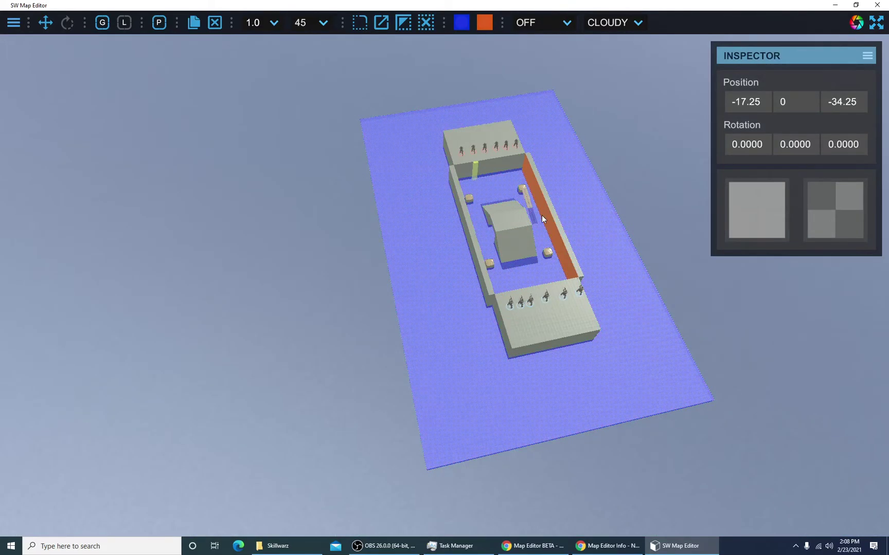
pyautogui.press('space')
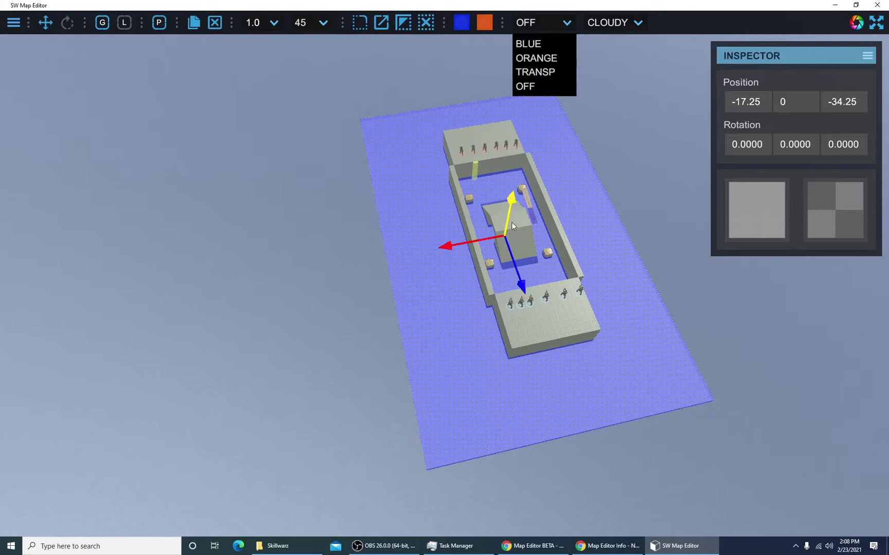
pyautogui.moveTo(492, 240); pyautogui.dragTo(481, 280)
pyautogui.moveTo(503, 248); pyautogui.dragTo(524, 195)
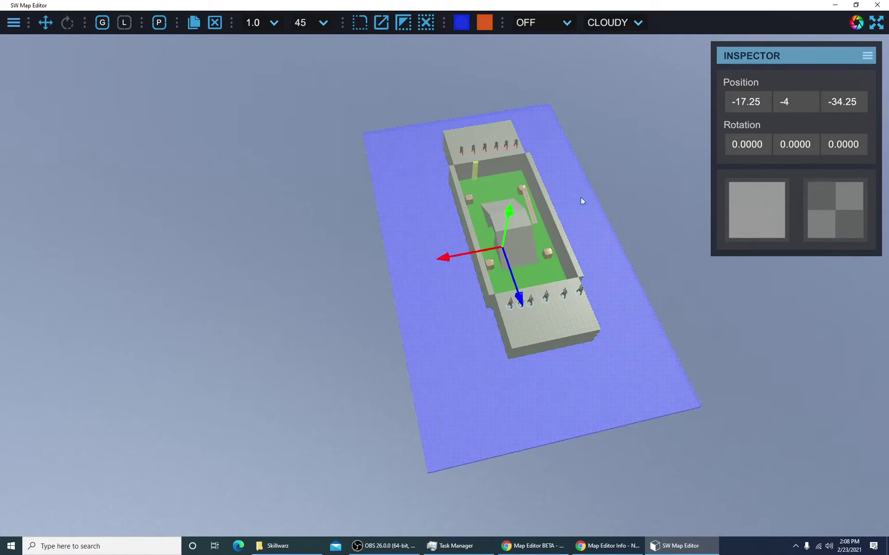
# Step: Apply the DEATH material to the large slab and inspect it beneath the arena
pyautogui.click(774, 206)
pyautogui.click(563, 353)
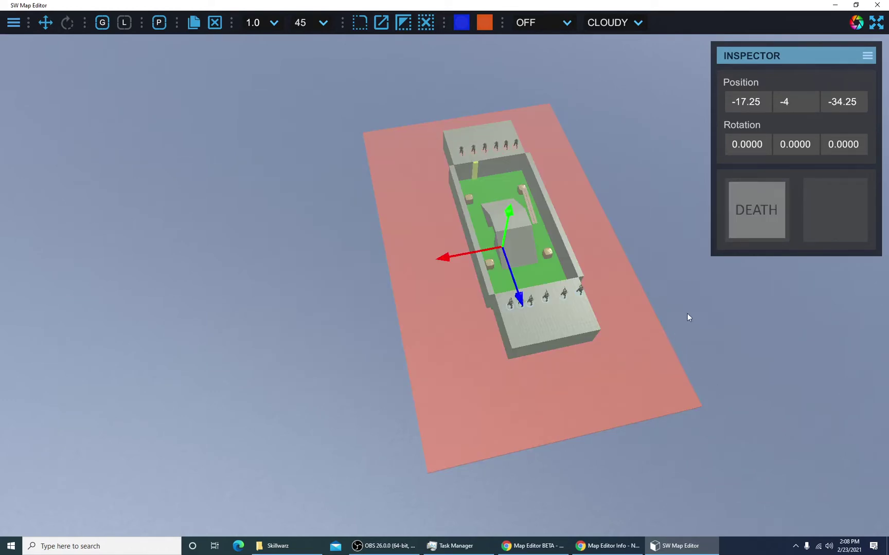
pyautogui.click(693, 335)
pyautogui.moveTo(692, 335); pyautogui.dragTo(383, 342, button='right')
pyautogui.press('w')
pyautogui.click(384, 342)
pyautogui.click(485, 448)
pyautogui.moveTo(483, 437); pyautogui.dragTo(490, 418, button='right')
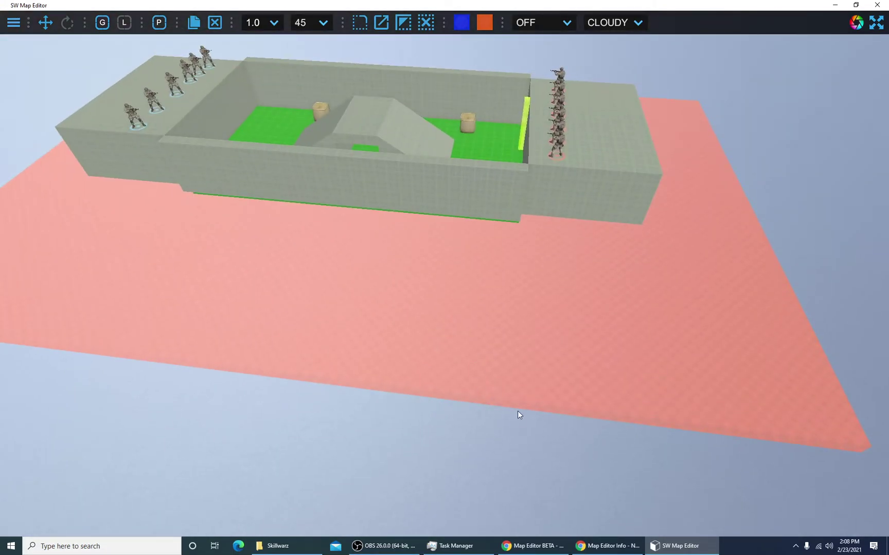
# Step: Select the large slab under the arena and change its material to BLOCK
pyautogui.click(540, 255)
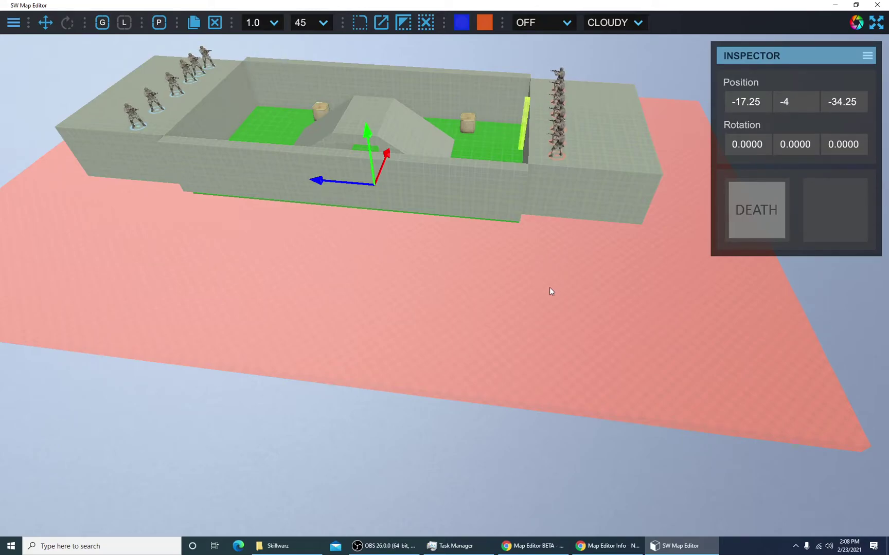
pyautogui.moveTo(473, 337); pyautogui.dragTo(337, 319, button='right')
pyautogui.press('d')
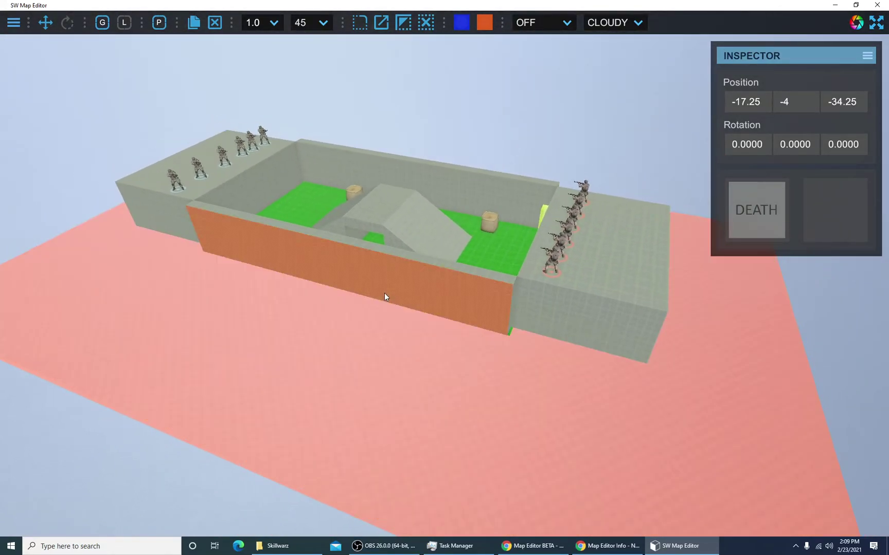
pyautogui.click(384, 293)
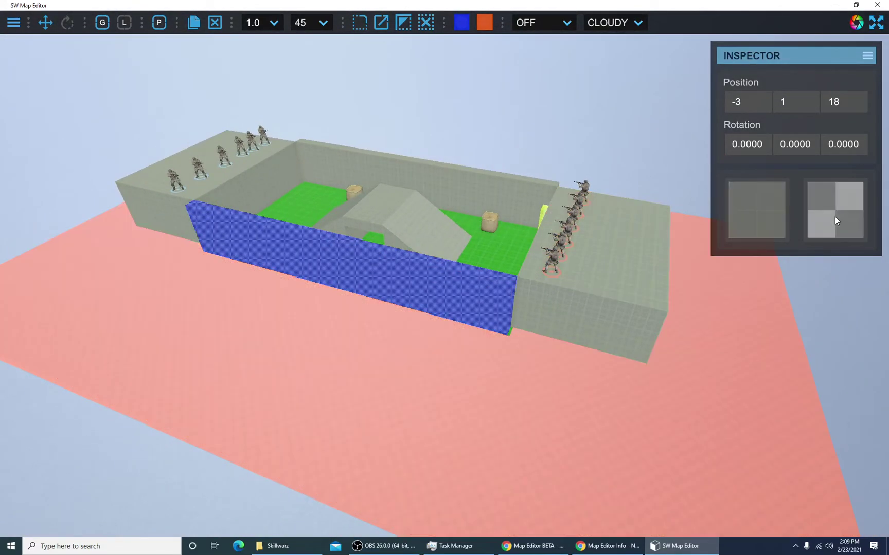
pyautogui.click(698, 204)
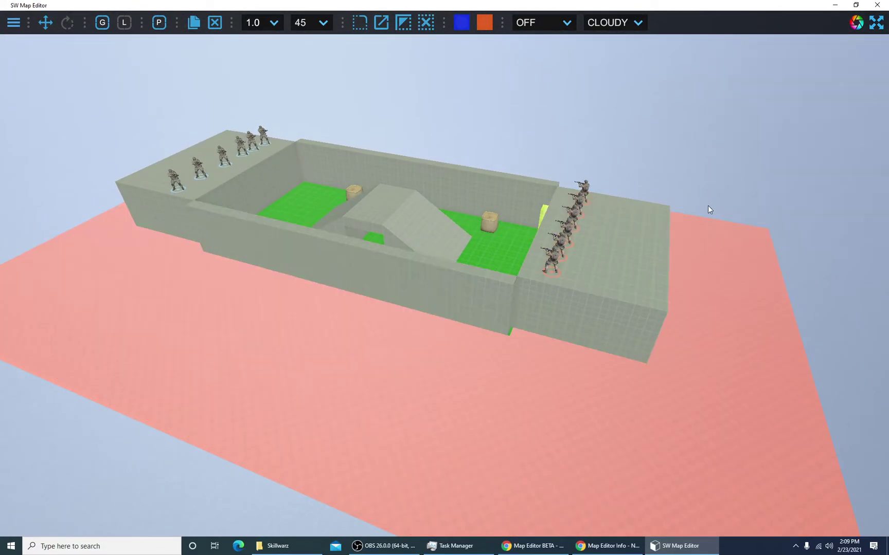
pyautogui.click(329, 297)
pyautogui.click(740, 229)
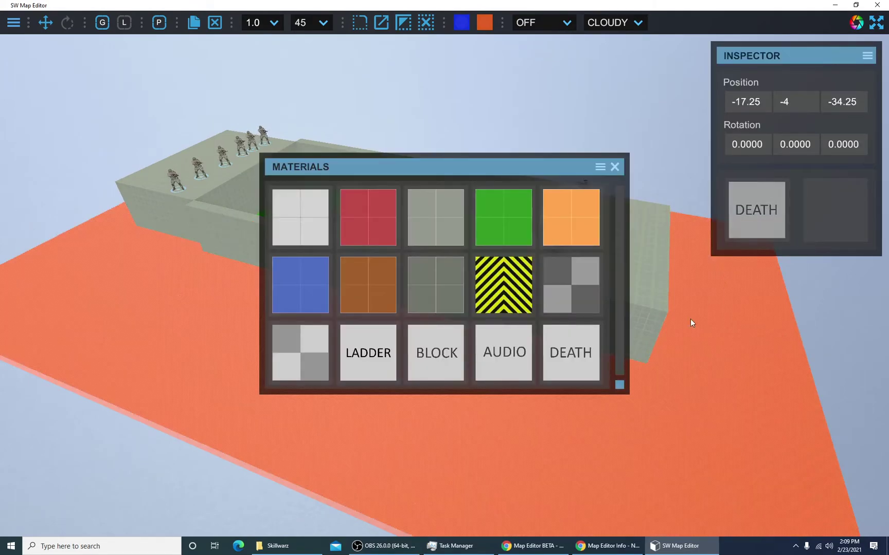
pyautogui.click(435, 359)
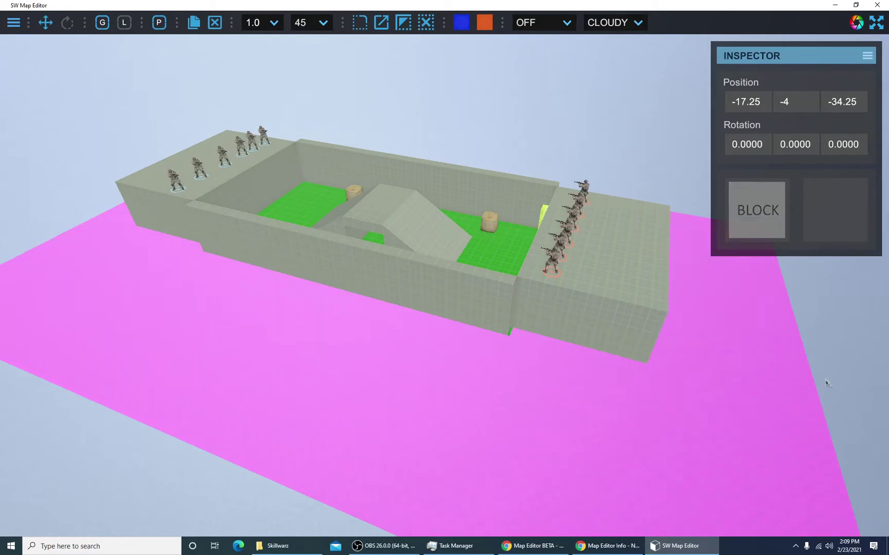
# Step: Playtest the map from down beside the arena to check how the BLOCK slab behaves
pyautogui.moveTo(826, 382); pyautogui.dragTo(606, 402, button='right')
pyautogui.press('w')
pyautogui.press('p')
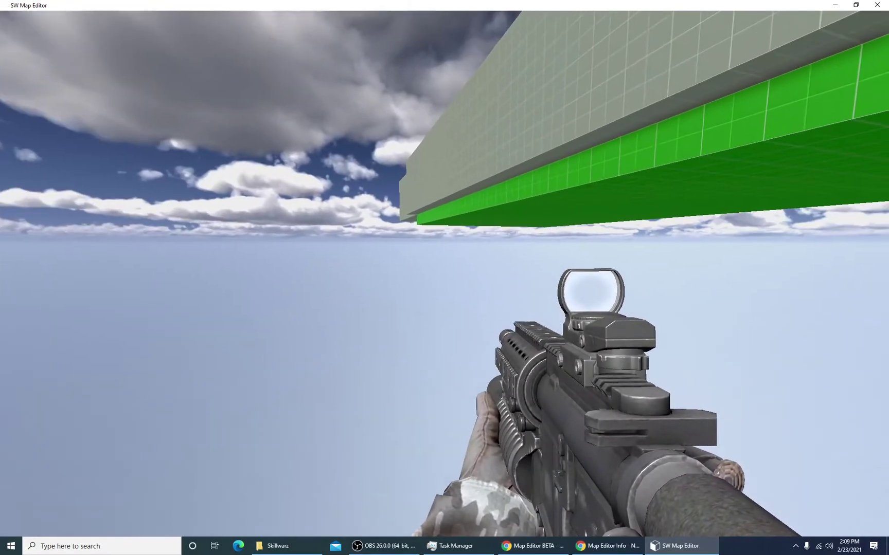
pyautogui.press('p')
# Step: Select the slab below the arena and switch its material back to DEATH
pyautogui.moveTo(445, 280); pyautogui.dragTo(685, 337, button='right')
pyautogui.press('s')
pyautogui.click(687, 337)
pyautogui.click(746, 226)
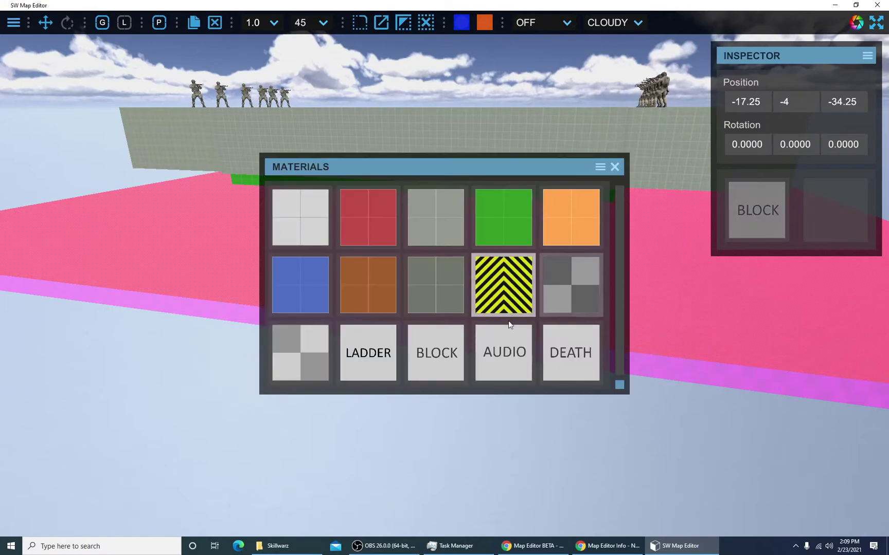
pyautogui.click(569, 353)
pyautogui.click(601, 452)
# Step: Playtest the map on the end platform with the red spawn points, walking around among the soldiers
pyautogui.moveTo(601, 452); pyautogui.dragTo(550, 521, button='right')
pyautogui.moveTo(500, 533); pyautogui.dragTo(525, 477, button='right')
pyautogui.press('p')
pyautogui.press('w')
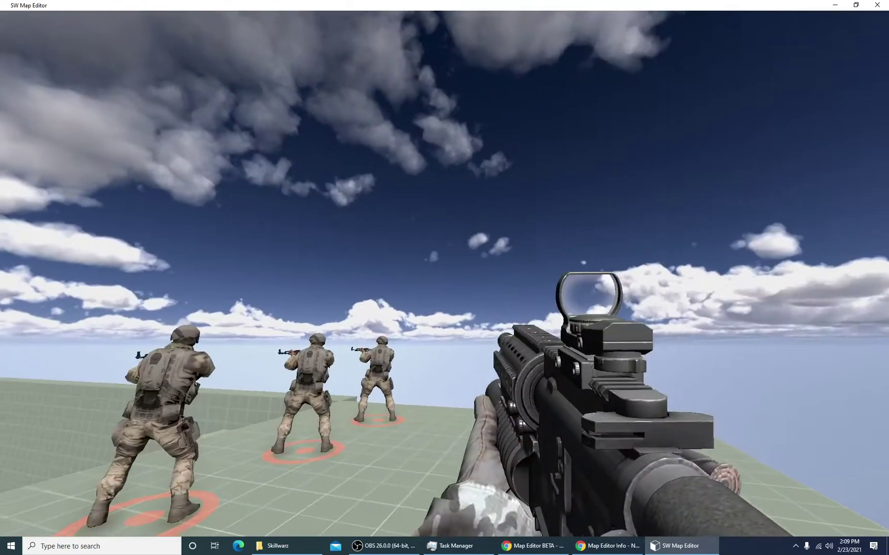
pyautogui.press('s')
pyautogui.press('a')
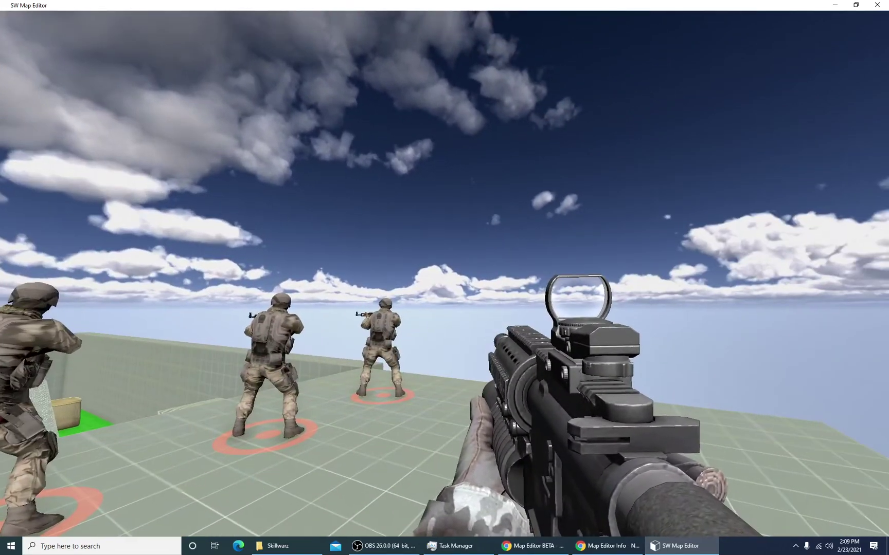
pyautogui.press('d')
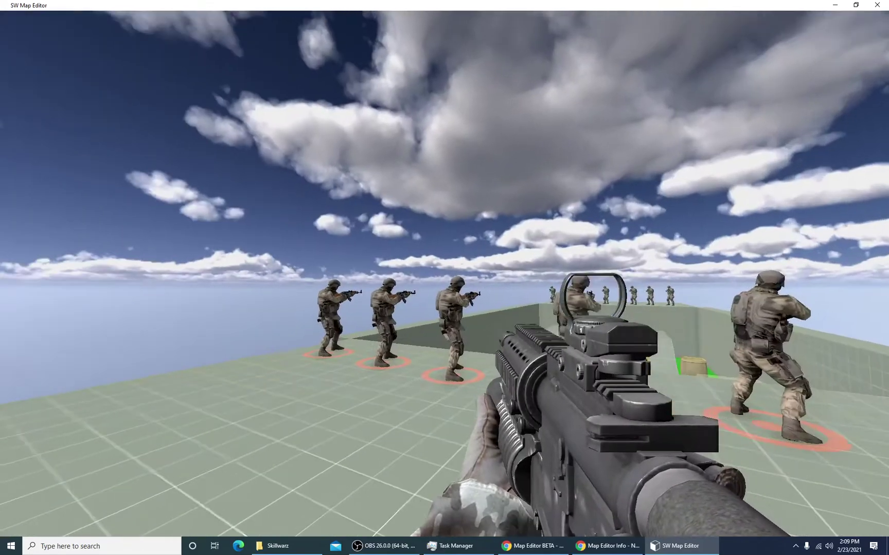
pyautogui.press('a')
pyautogui.press('a')
pyautogui.press('d')
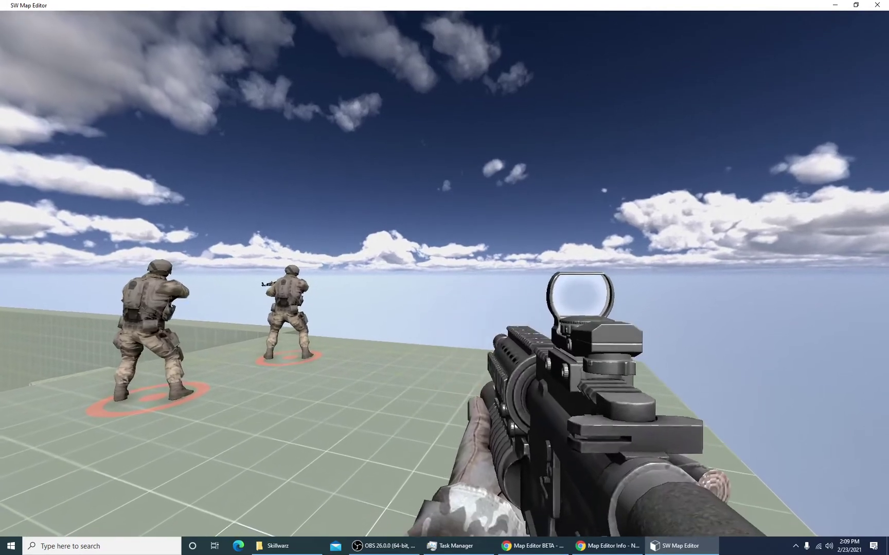
# Step: Fire the weapon on the platform and down inside the arena, and climb the central ramp to compare how it sounds
pyautogui.click(444, 277)
pyautogui.press('w')
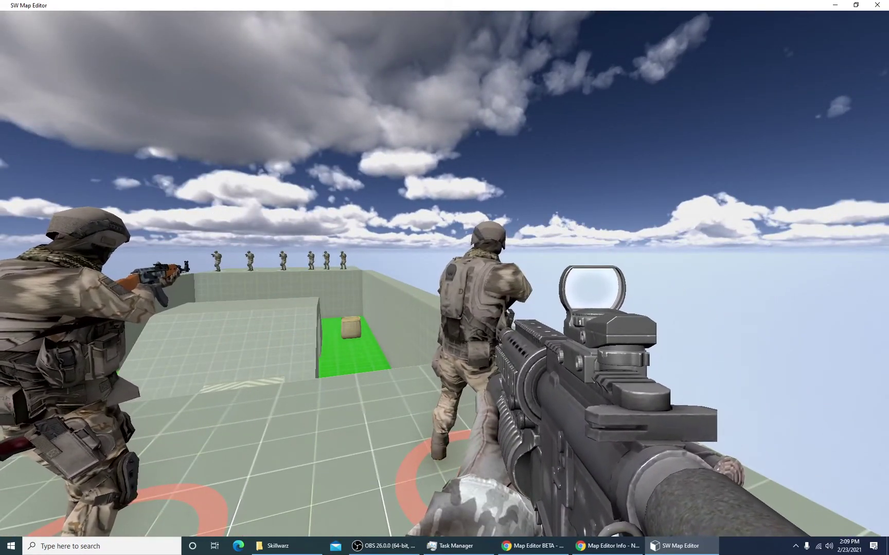
pyautogui.press('w')
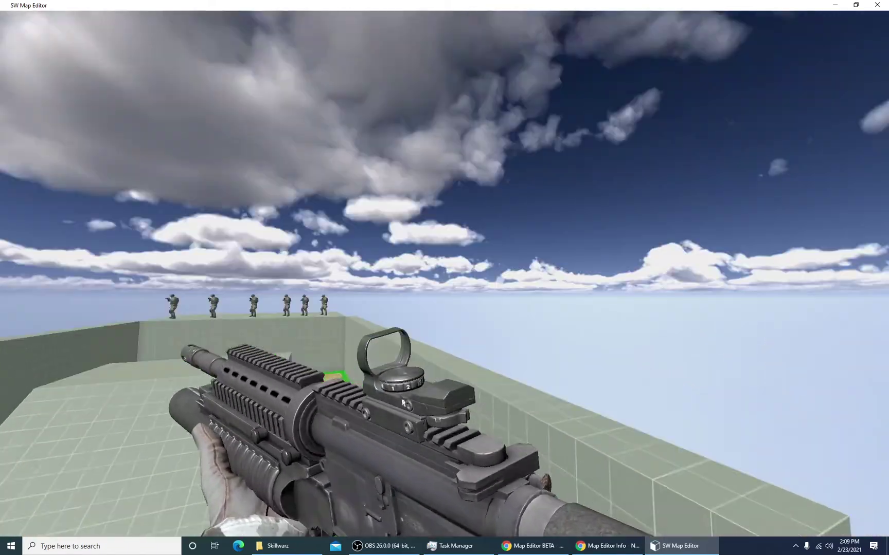
pyautogui.press('w')
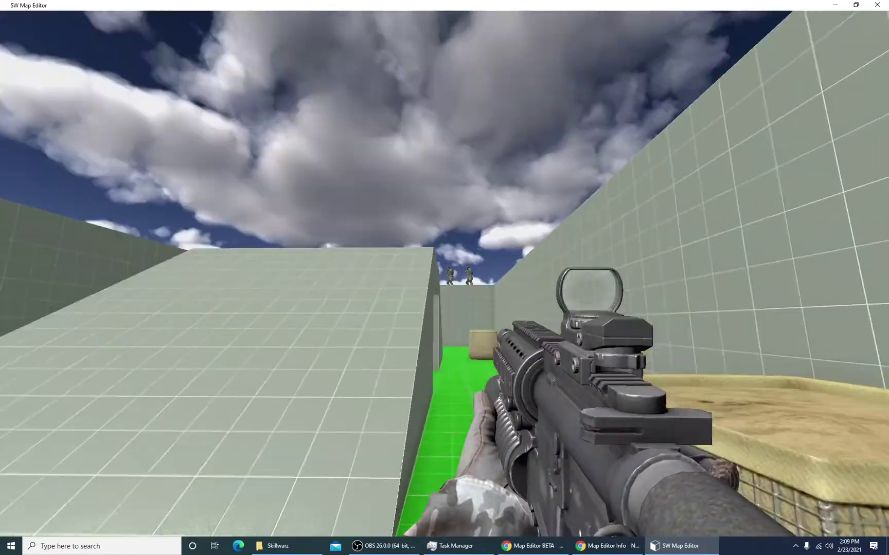
pyautogui.press('a')
pyautogui.click(444, 273)
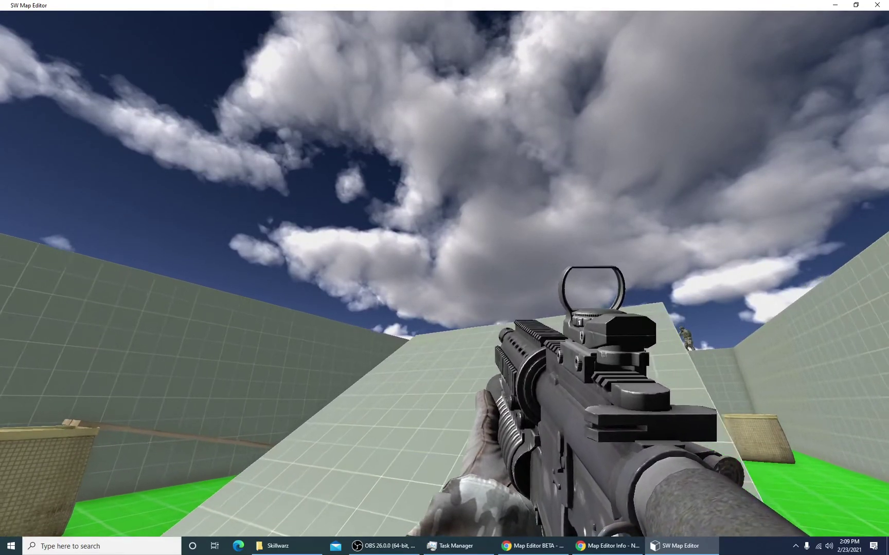
pyautogui.press('w')
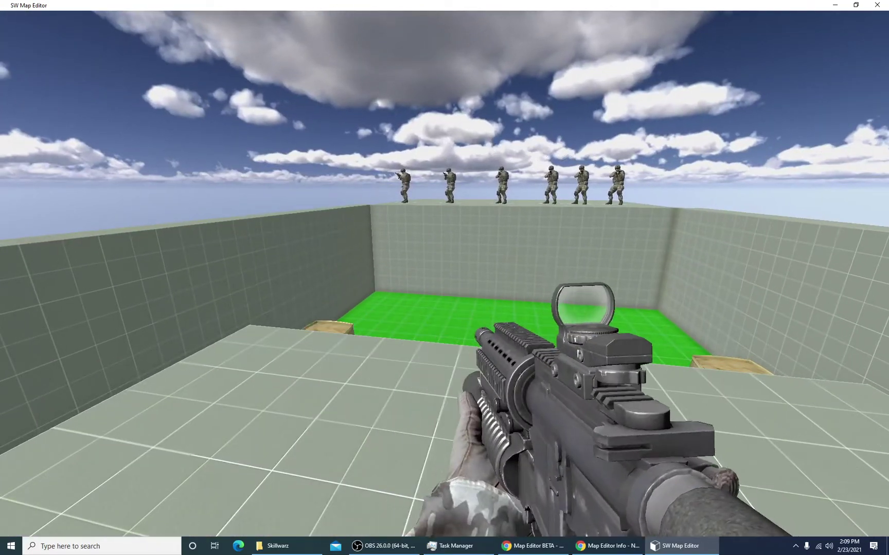
pyautogui.press('Escape')
# Step: Place a cube in the arena's corner and stretch it into a block filling the whole interior up to the wall tops
pyautogui.moveTo(448, 276); pyautogui.dragTo(546, 384, button='right')
pyautogui.press('s')
pyautogui.press('d')
pyautogui.moveTo(461, 316); pyautogui.dragTo(0, 368, button='right')
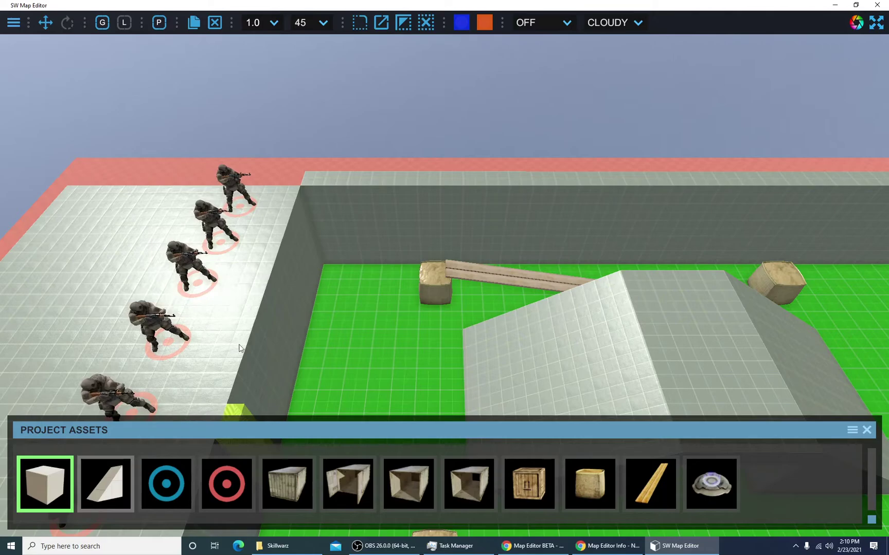
pyautogui.click(333, 287)
pyautogui.click(349, 271)
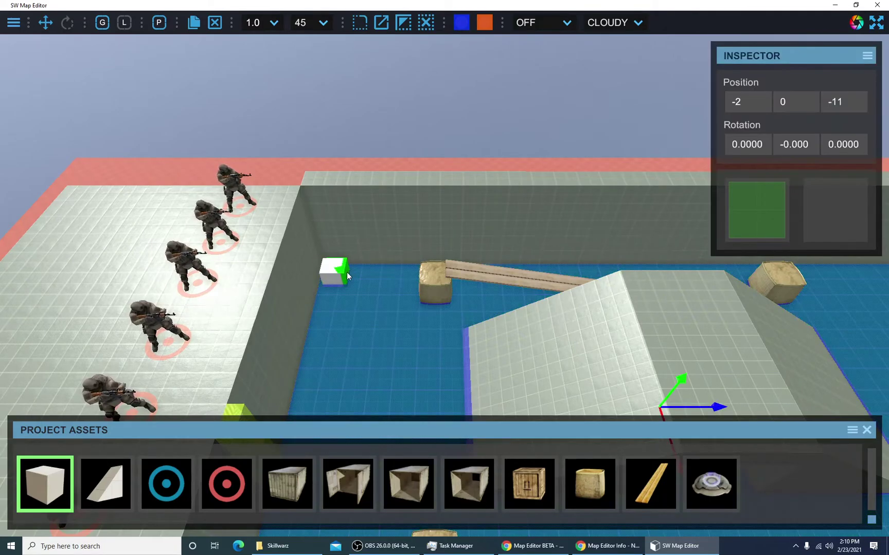
pyautogui.click(341, 273)
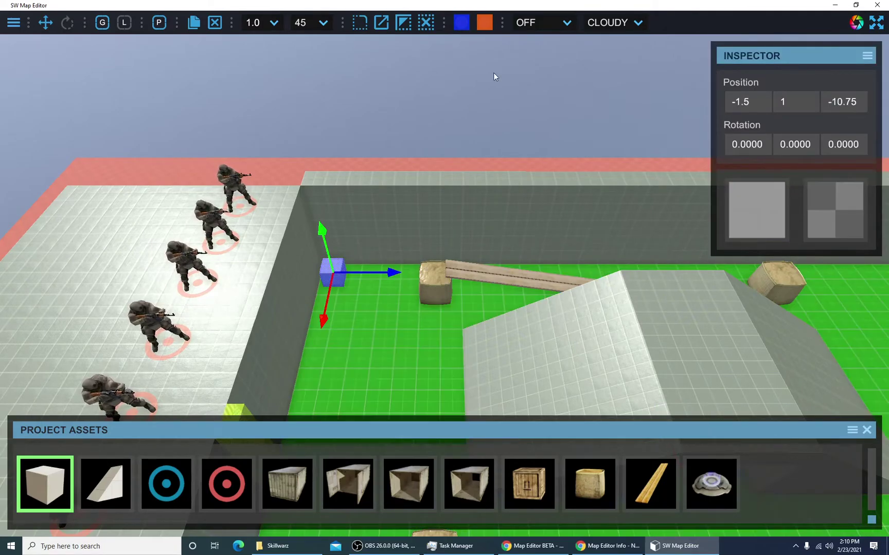
pyautogui.click(390, 23)
pyautogui.moveTo(399, 47); pyautogui.dragTo(289, 142, button='right')
pyautogui.moveTo(279, 140); pyautogui.dragTo(536, 319)
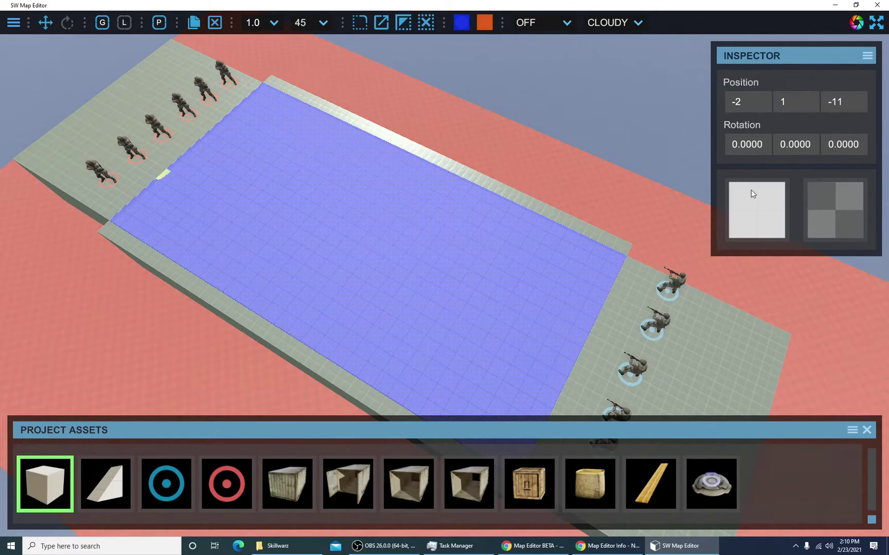
# Step: Apply the AUDIO material to the block filling the arena
pyautogui.click(752, 191)
pyautogui.click(507, 341)
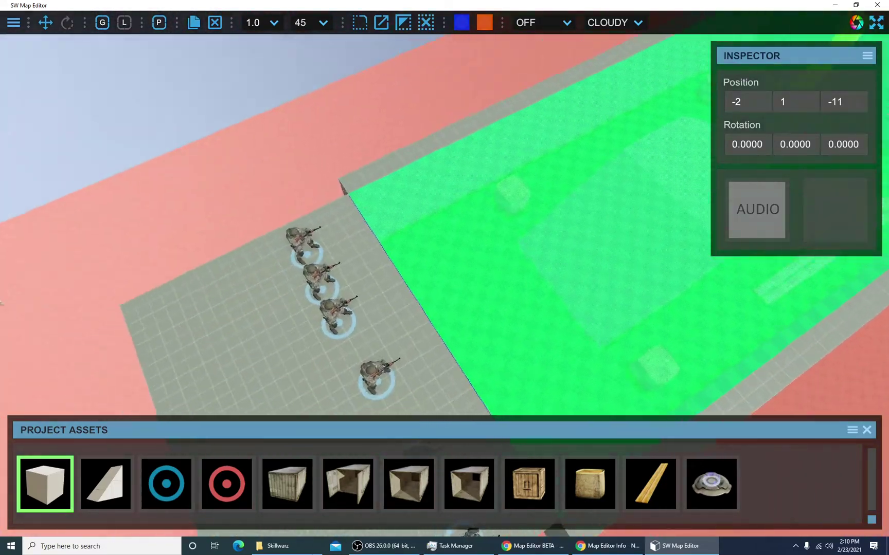
pyautogui.moveTo(1, 303); pyautogui.dragTo(329, 163, button='right')
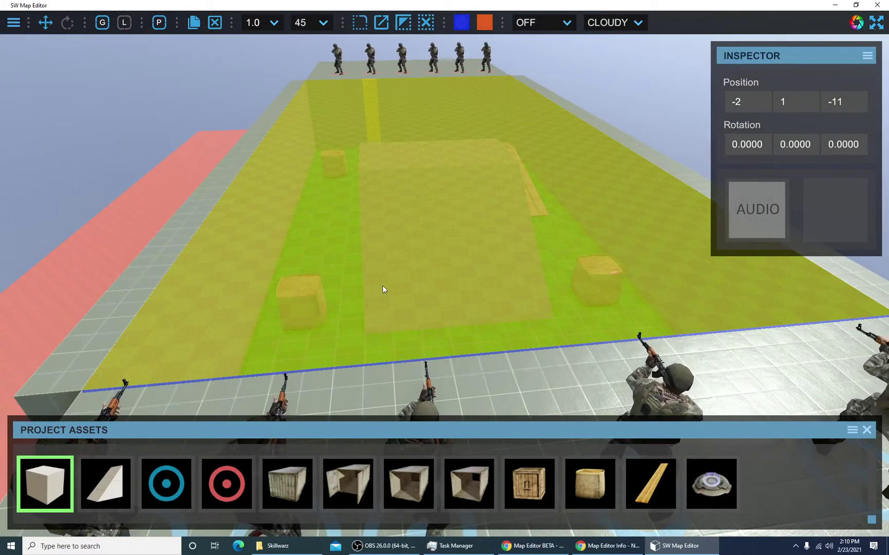
# Step: Playtest from the platform with the blue spawn points, entering the AUDIO volume and climbing the central ramp
pyautogui.press('p')
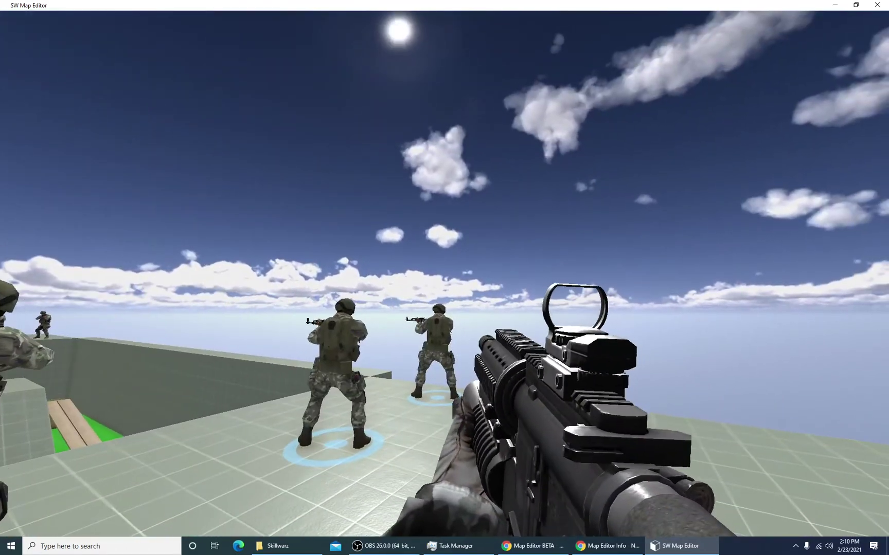
pyautogui.press('w')
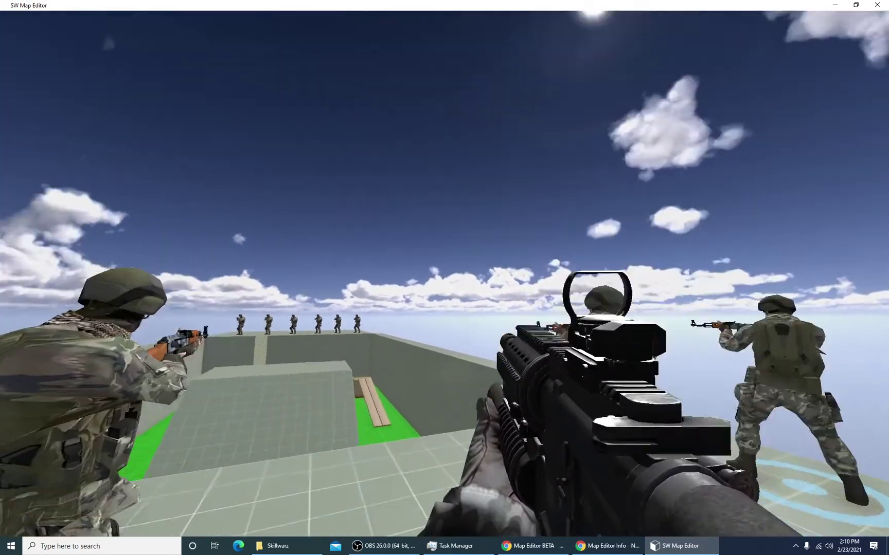
pyautogui.press('w')
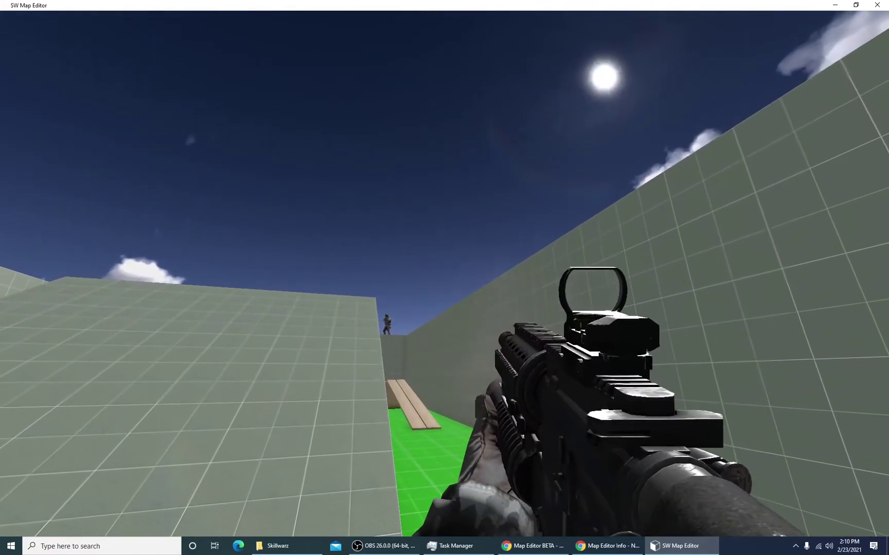
pyautogui.press('w')
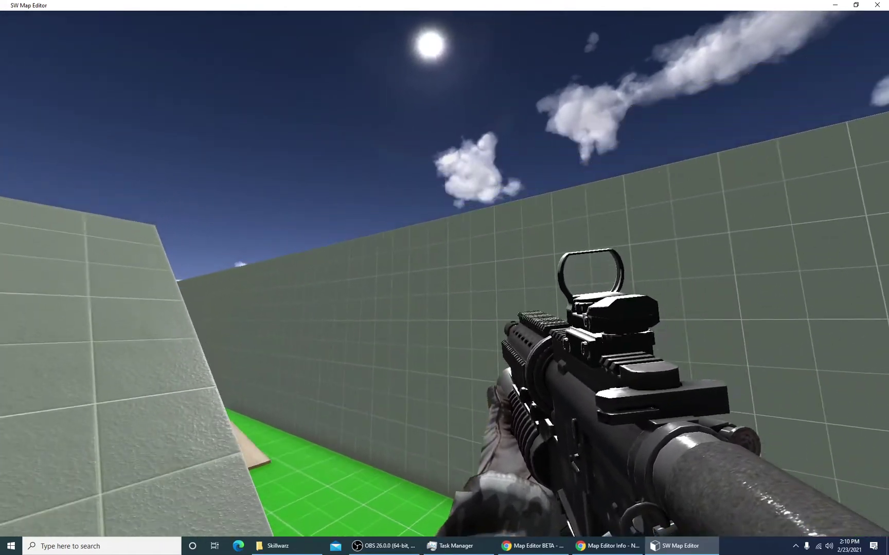
pyautogui.press('space')
pyautogui.press('w')
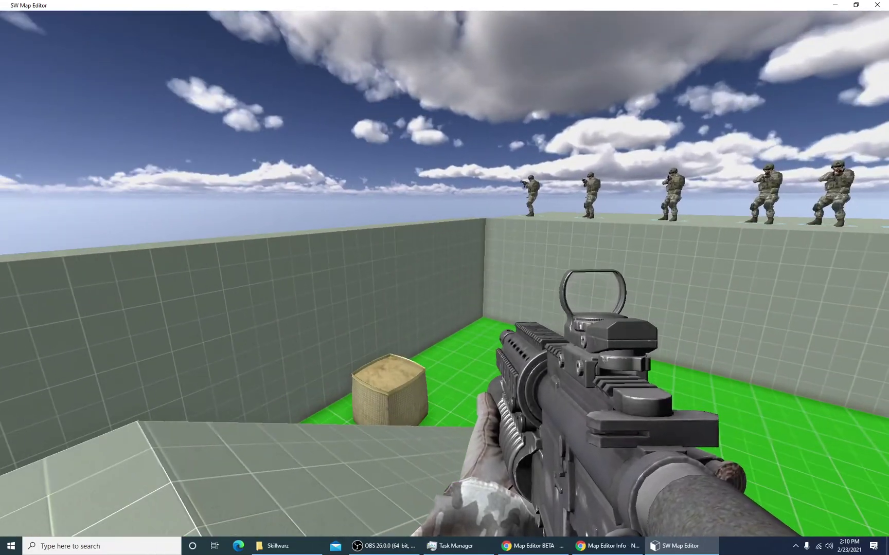
pyautogui.press('Escape')
# Step: Lower the top face of the AUDIO block by 2 units so the top of the central ramp stays outside it
pyautogui.moveTo(444, 275); pyautogui.dragTo(527, 302, button='right')
pyautogui.press('s')
pyautogui.press('s')
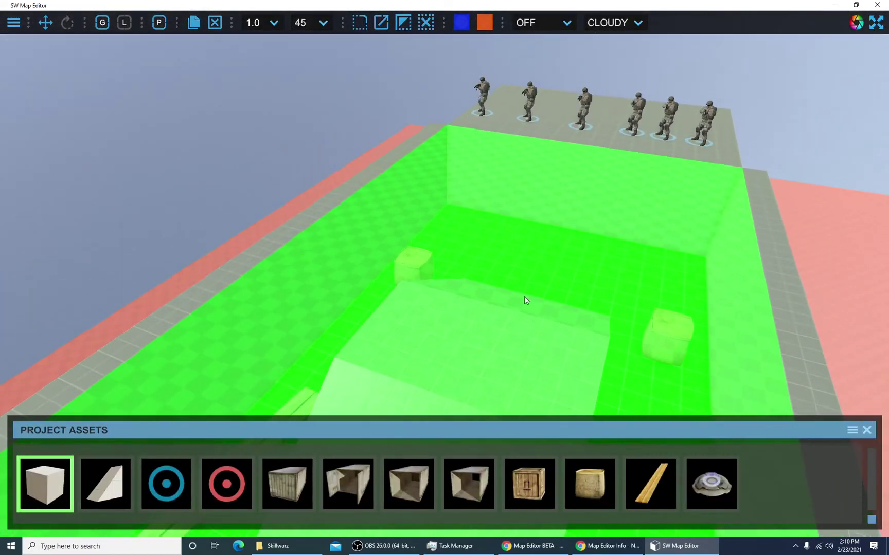
pyautogui.click(525, 262)
pyautogui.press('p')
pyautogui.press('Escape')
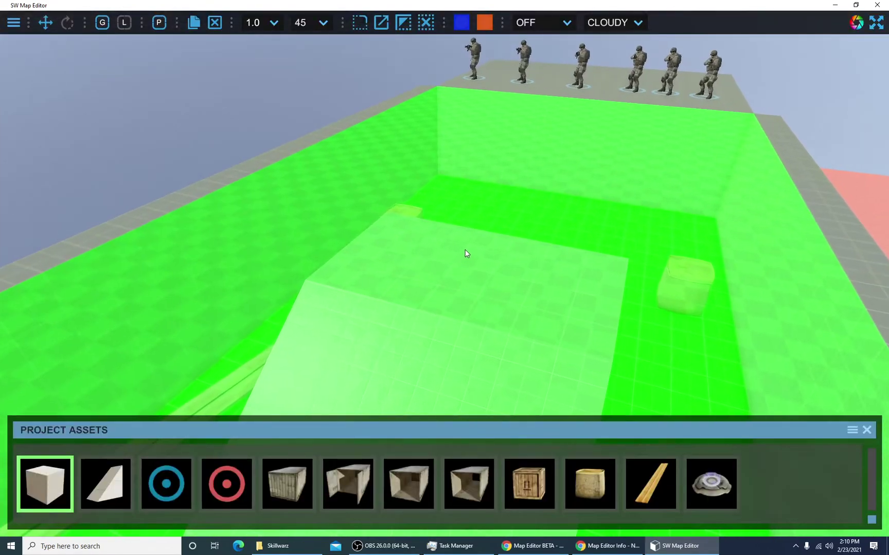
pyautogui.moveTo(511, 222); pyautogui.dragTo(511, 266)
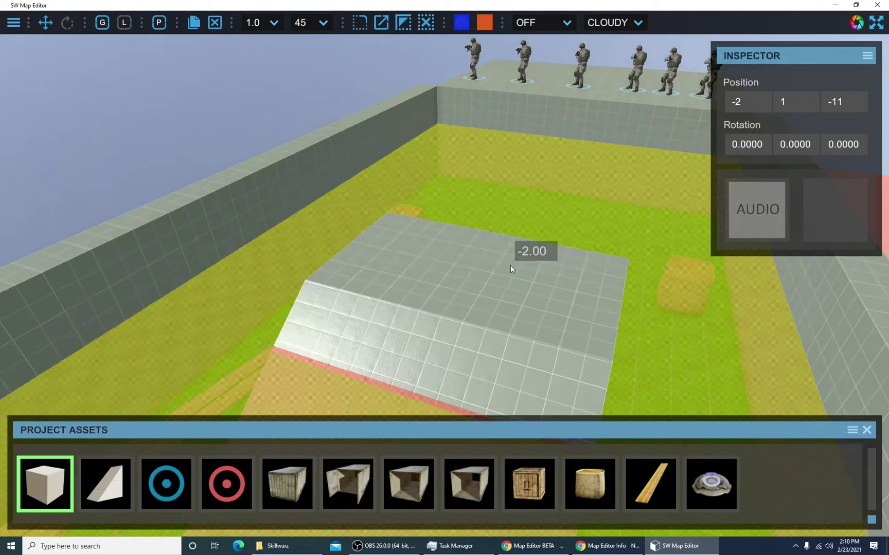
# Step: Playtest from the top of the central ramp down to the arena floor and back, firing inside the lowered AUDIO volume
pyautogui.moveTo(512, 265); pyautogui.dragTo(279, 196, button='right')
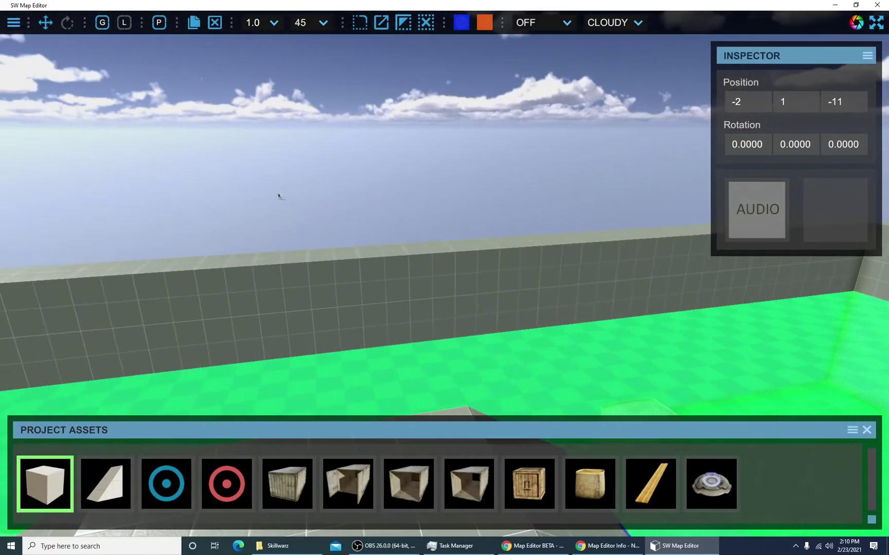
pyautogui.press('p')
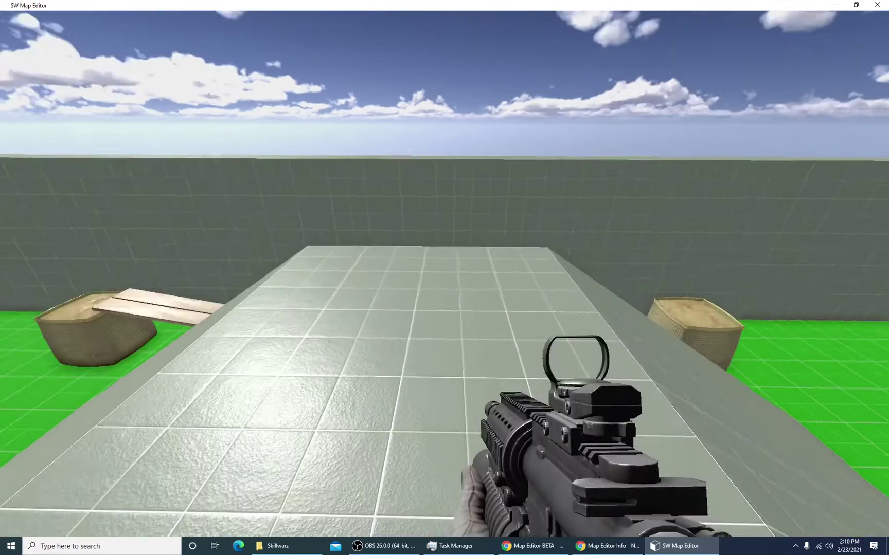
pyautogui.press('r')
pyautogui.press('d')
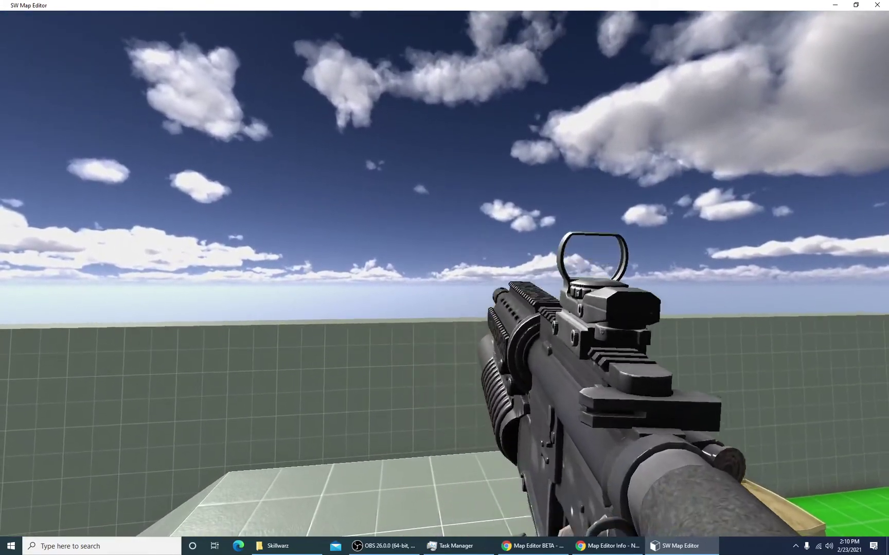
pyautogui.press('w')
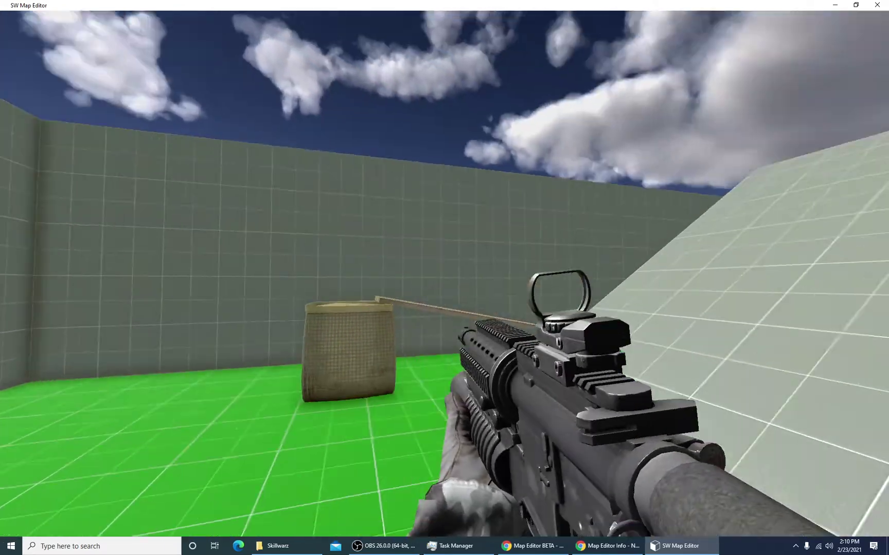
pyautogui.click(445, 273)
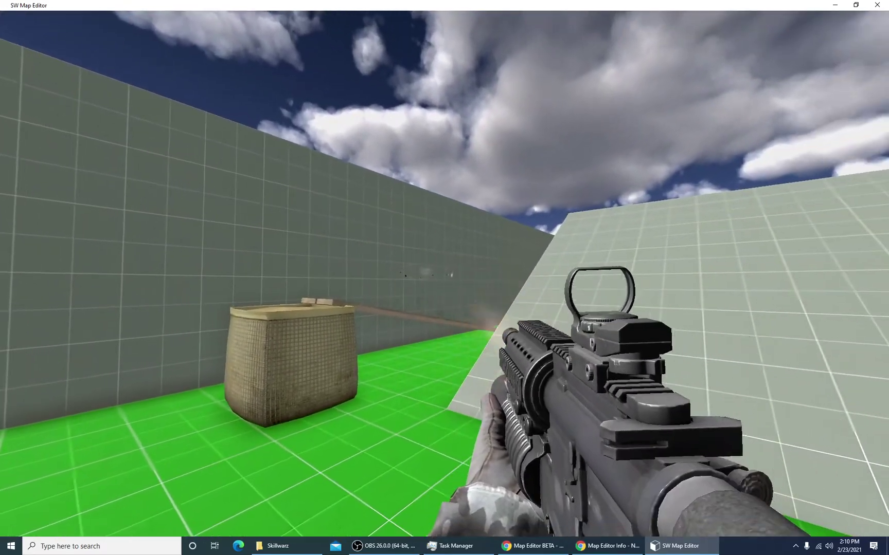
pyautogui.press('s')
pyautogui.press('w')
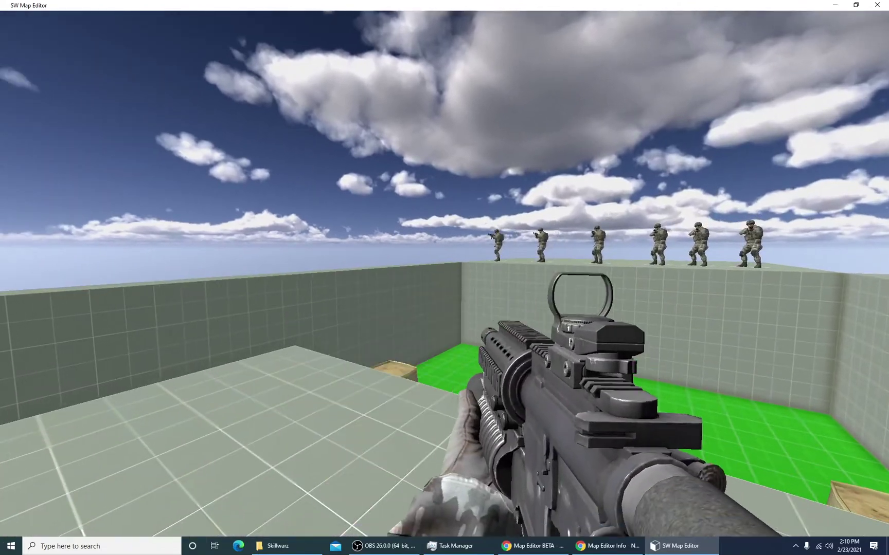
pyautogui.press('Escape')
# Step: Save the project over tutorial-map2.swpro
pyautogui.press('s')
pyautogui.moveTo(447, 306); pyautogui.dragTo(280, 428, button='right')
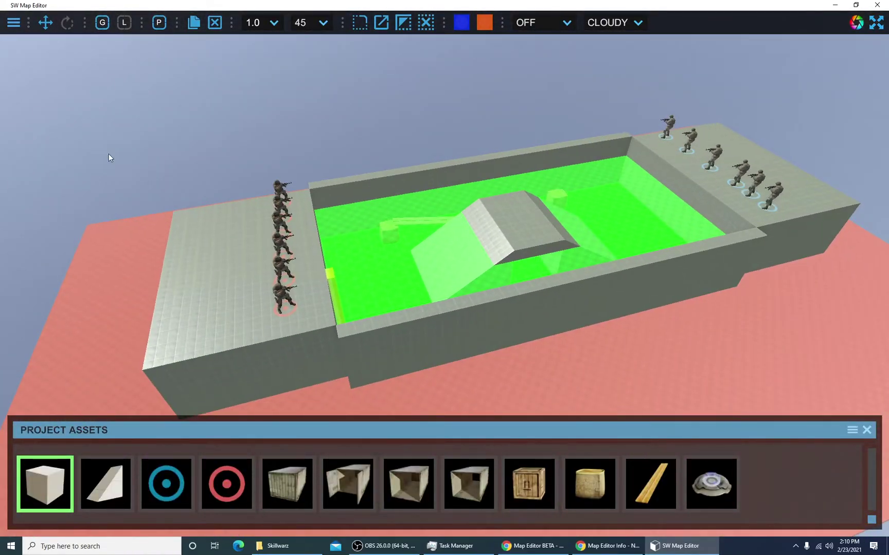
pyautogui.click(15, 25)
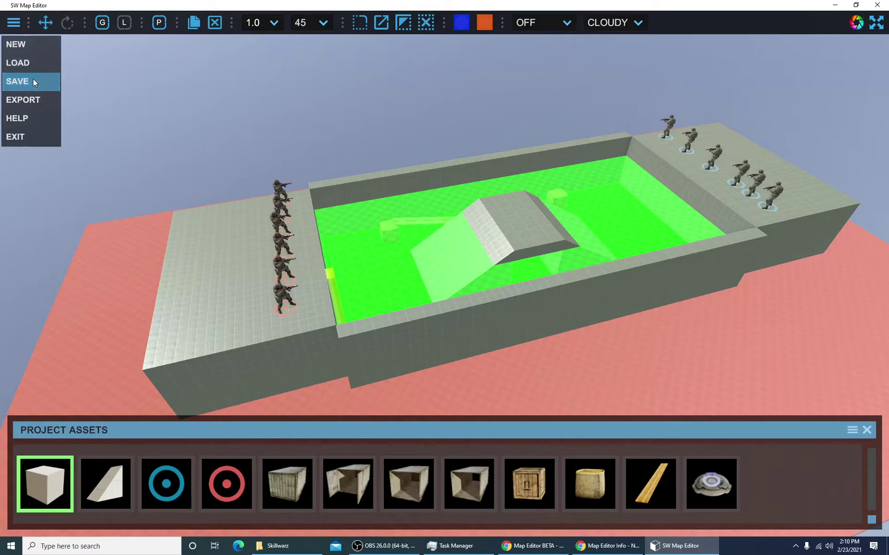
pyautogui.click(33, 78)
pyautogui.click(366, 296)
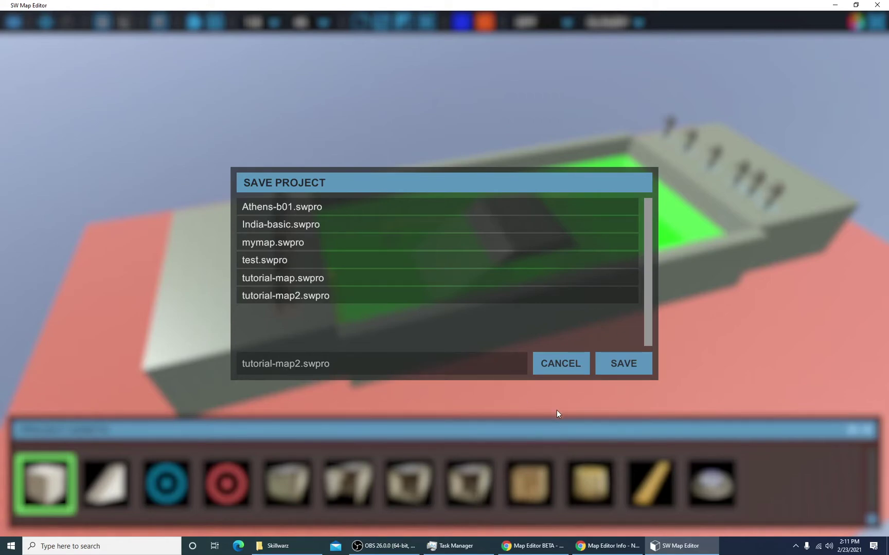
pyautogui.click(633, 373)
# Step: Open the map export options to view the game mode and map name settings, and close them without exporting
pyautogui.click(15, 24)
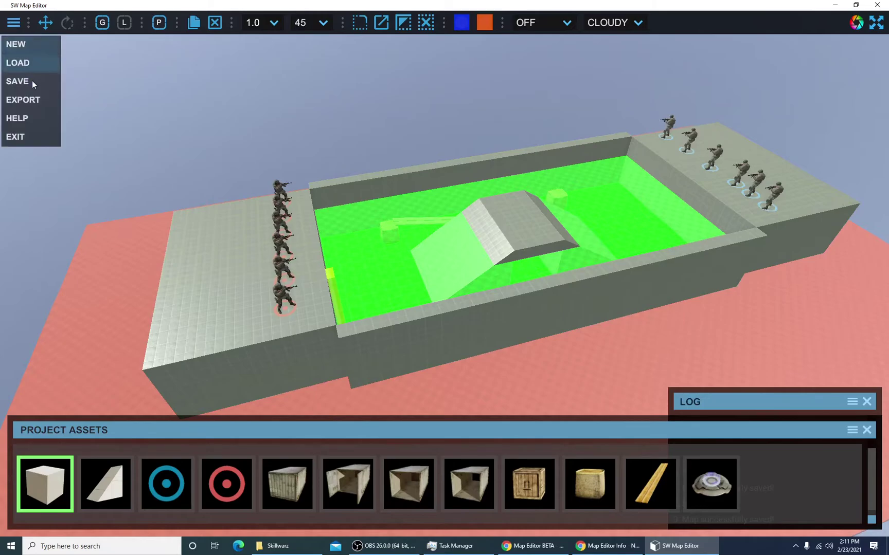
pyautogui.click(32, 101)
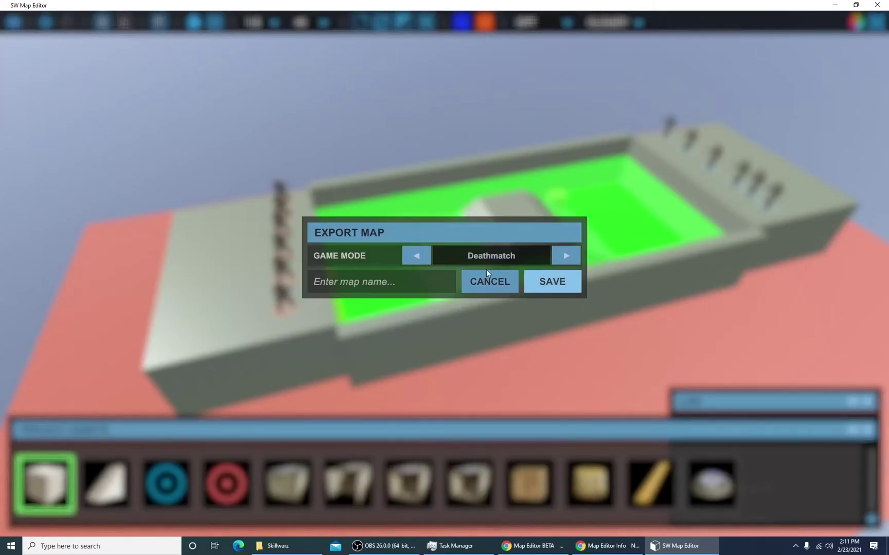
pyautogui.click(496, 282)
# Step: Inspect the arena walls up close above the DEATH slab
pyautogui.moveTo(498, 284); pyautogui.dragTo(888, 221, button='right')
pyautogui.press('w')
pyautogui.press('d')
pyautogui.press('a')
pyautogui.press('d')
pyautogui.press('w')
pyautogui.press('w')
pyautogui.press('w')
pyautogui.press('w')
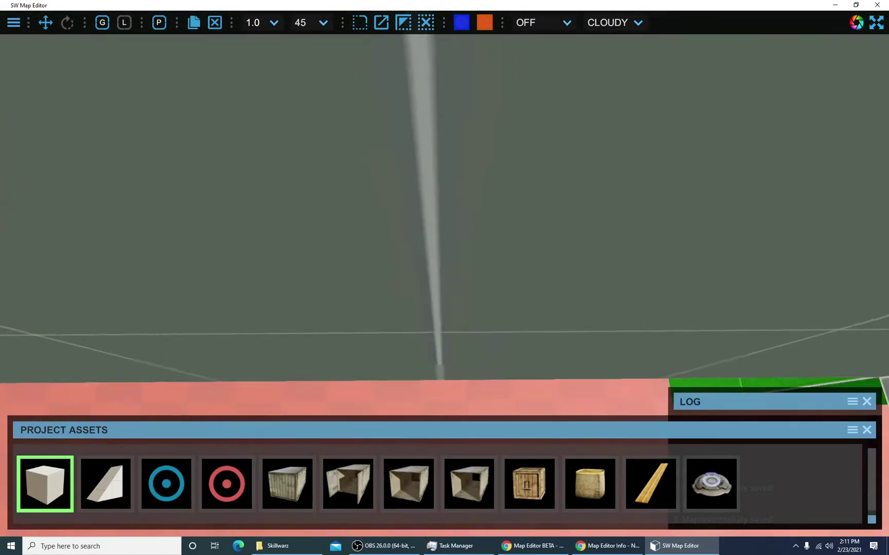
# Step: Survey the whole arena from outside and above, including both spawn platforms, the central ramp and the surrounding DEATH slab
pyautogui.press('s')
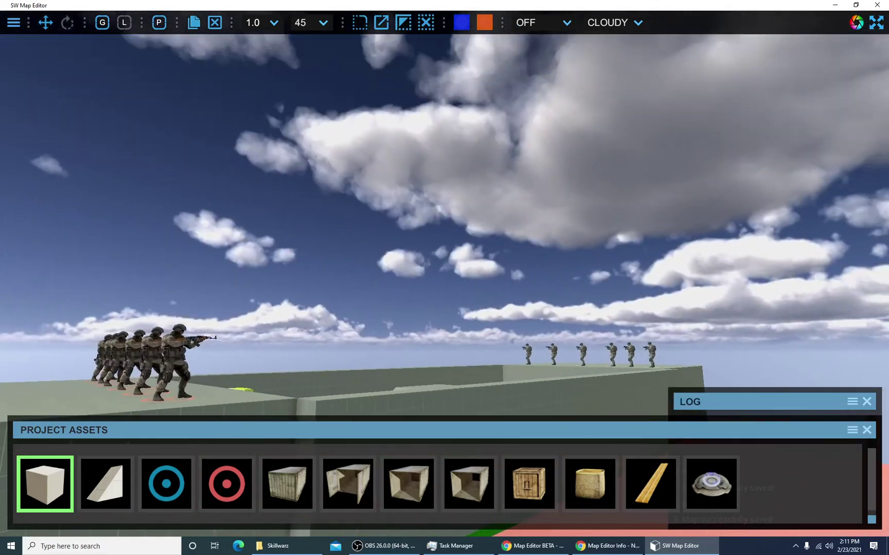
pyautogui.press('w')
pyautogui.press('s')
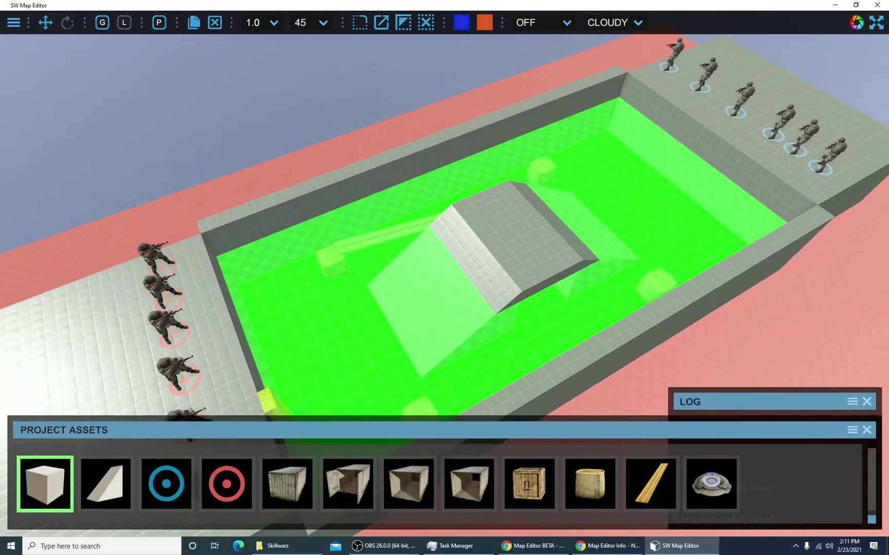
pyautogui.press('w')
pyautogui.press('s')
pyautogui.press('a')
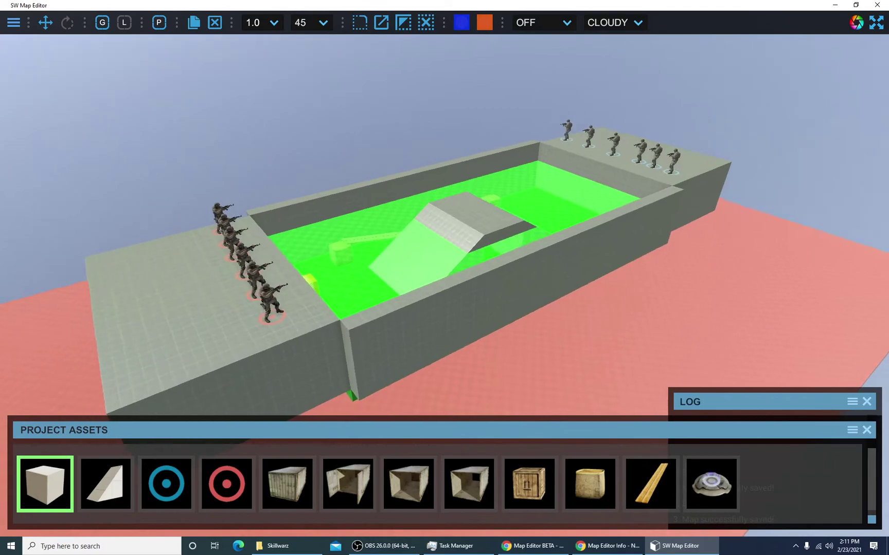
pyautogui.press('d')
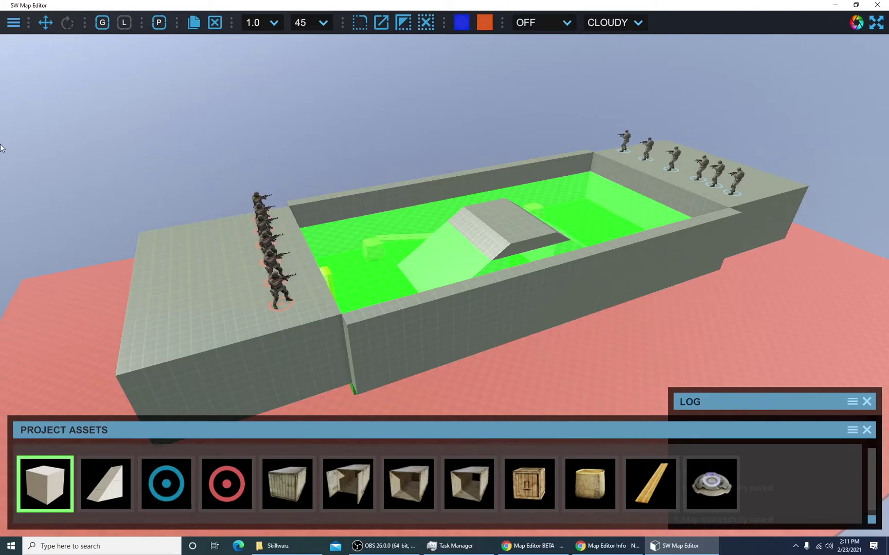
# Step: Export the map for the Team Deathmatch game mode under the name TutorialMap
pyautogui.click(13, 23)
pyautogui.click(25, 99)
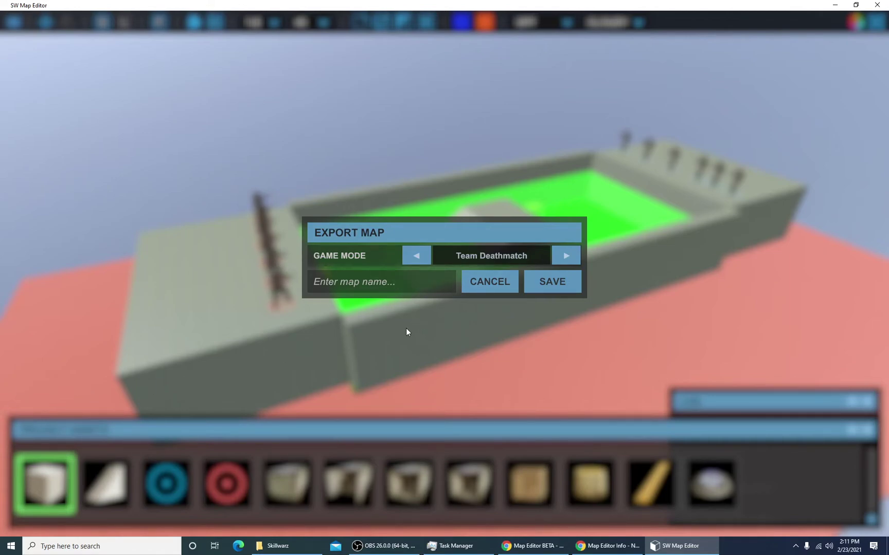
pyautogui.write('TutorialMap')
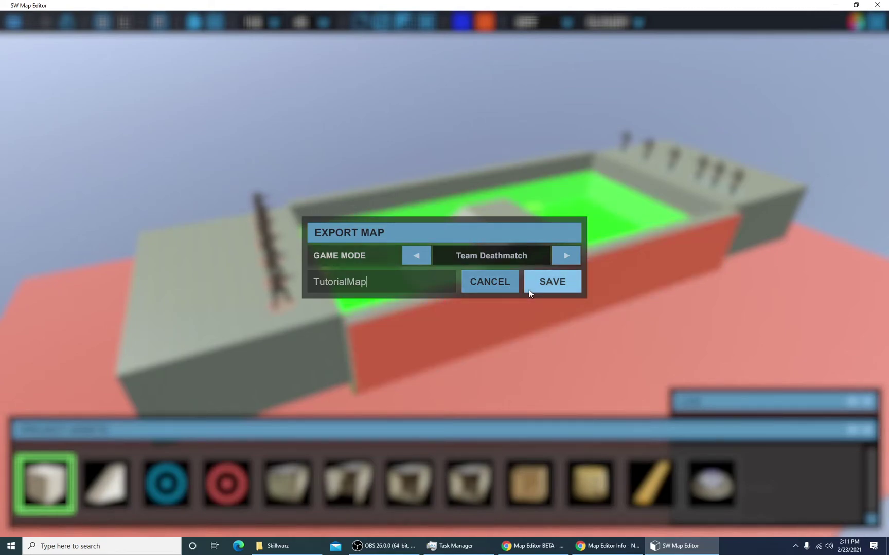
pyautogui.click(537, 286)
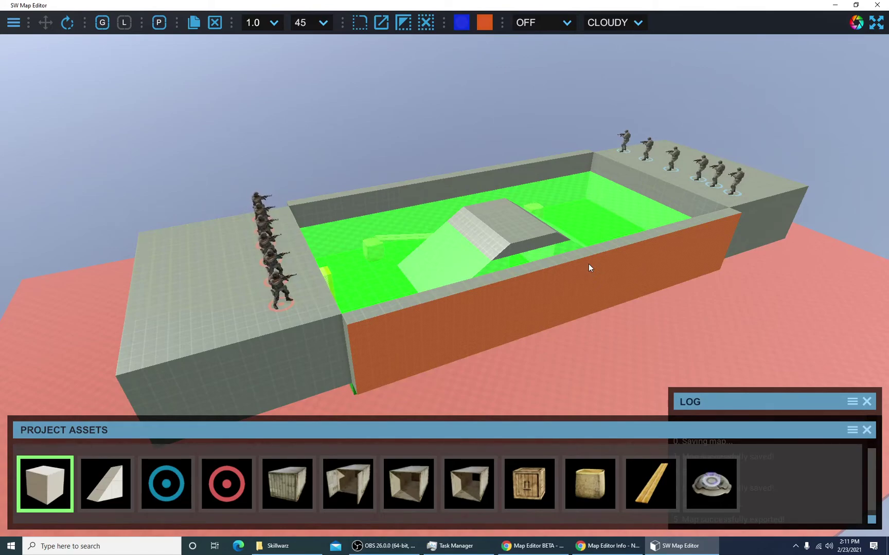
# Step: Switch to the SkillWarz game and log in by entering the account password
pyautogui.click(835, 5)
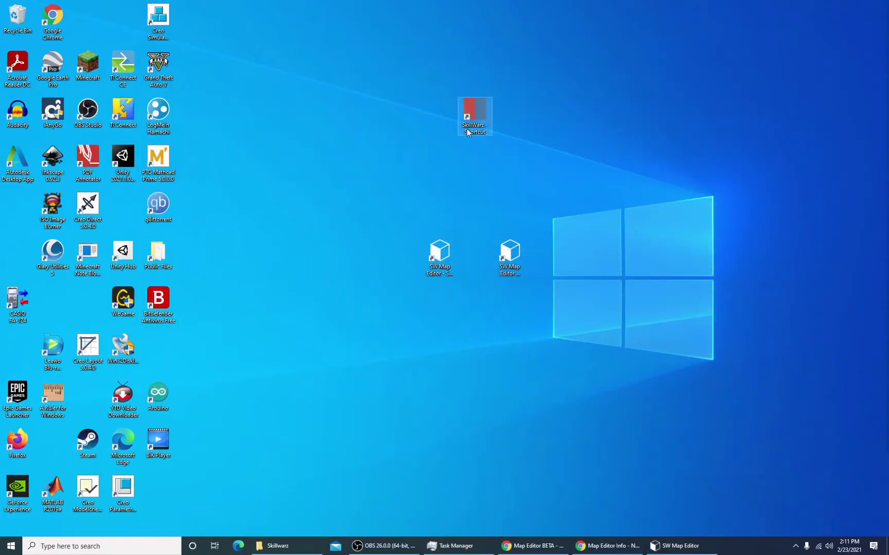
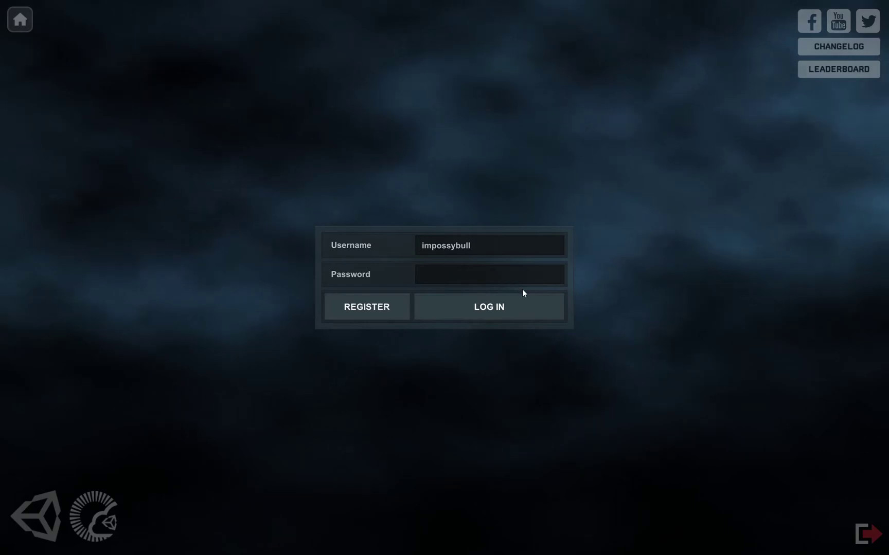
pyautogui.write('*******')
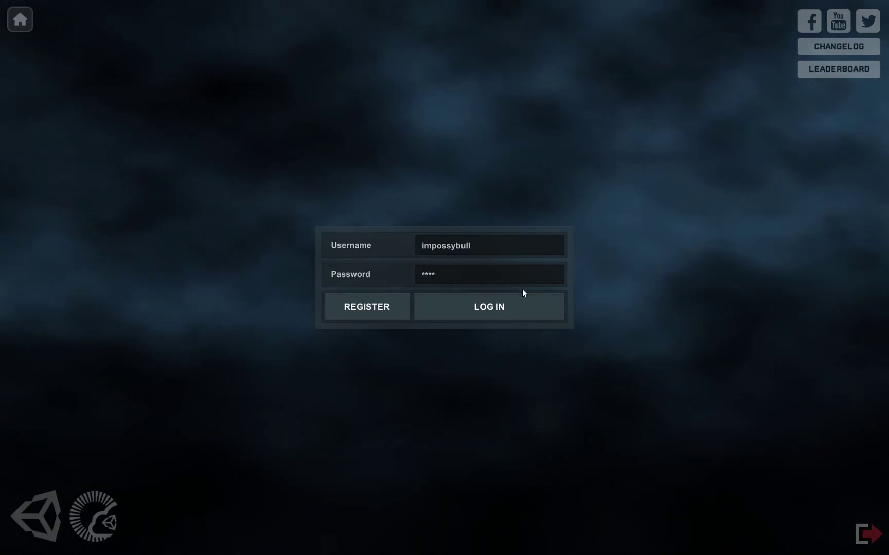
pyautogui.write('***')
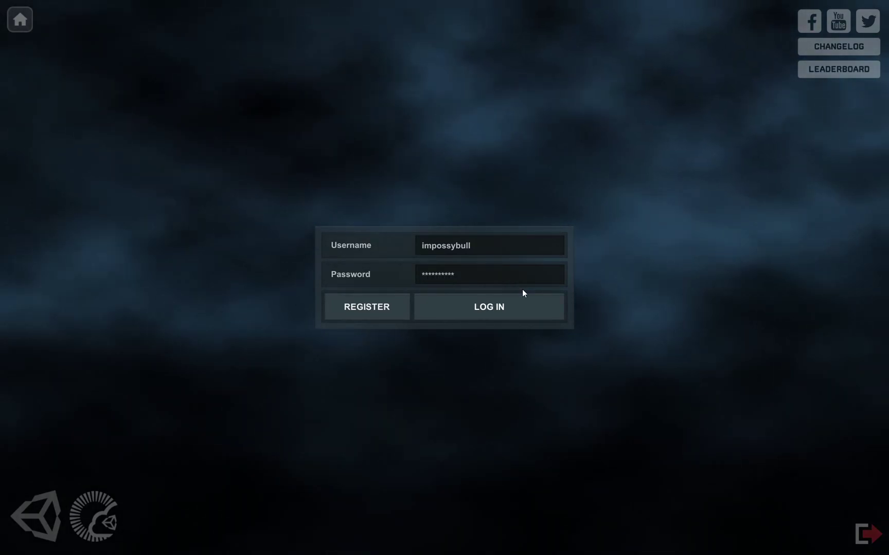
pyautogui.press('Return')
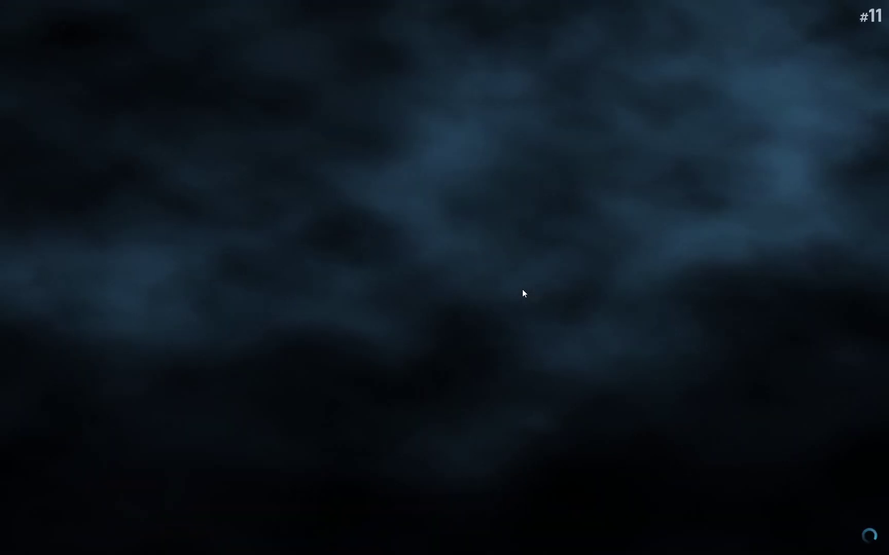
# Step: Add TutorialMap from the editor maps to the map rotation and enable perks in its game settings
pyautogui.click(82, 509)
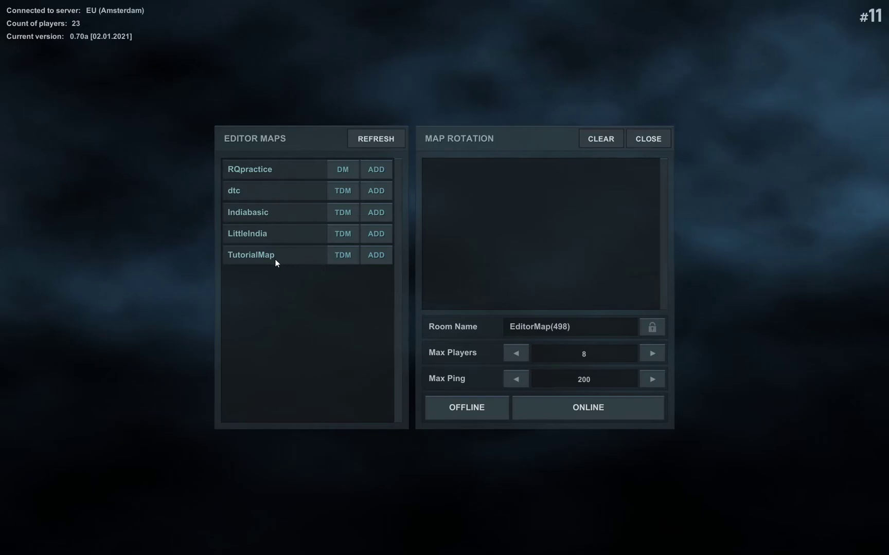
pyautogui.click(377, 259)
pyautogui.click(637, 169)
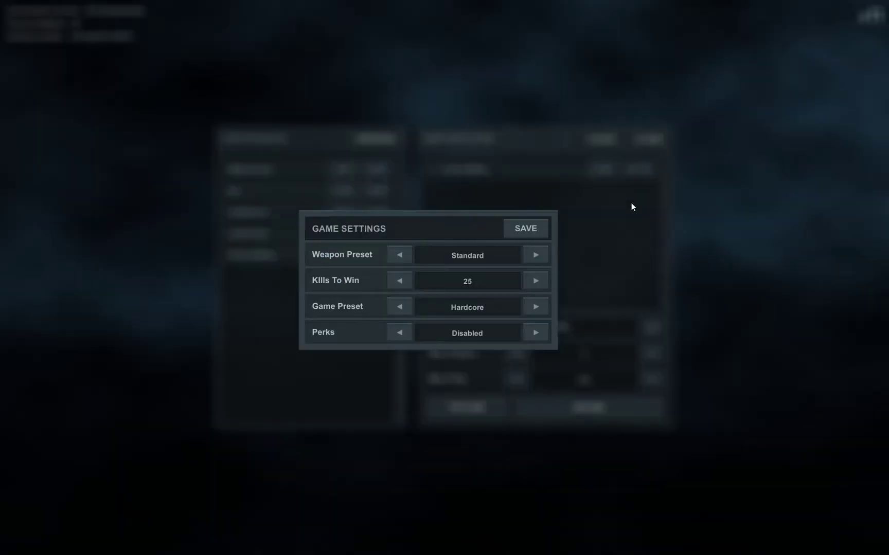
pyautogui.click(532, 333)
pyautogui.click(537, 229)
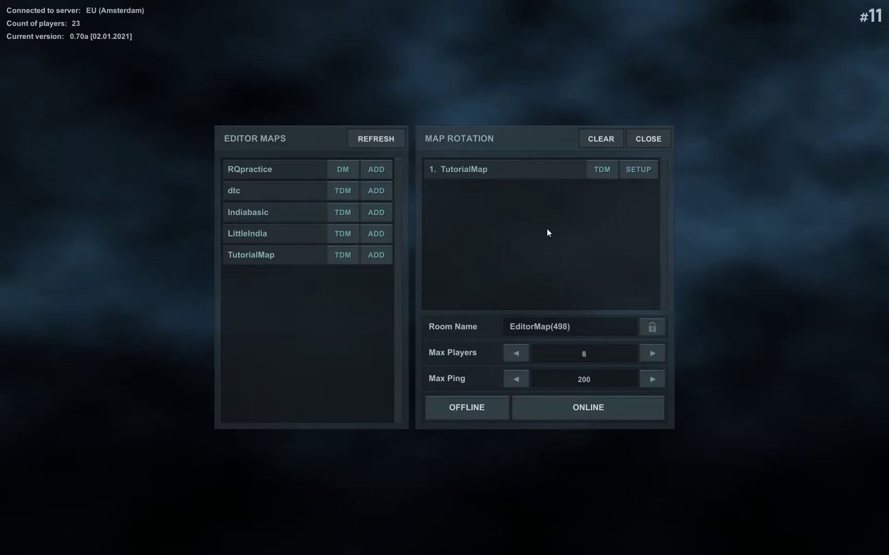
# Step: Set the room's max ping to 500 and name the room JOIN
pyautogui.click(660, 382)
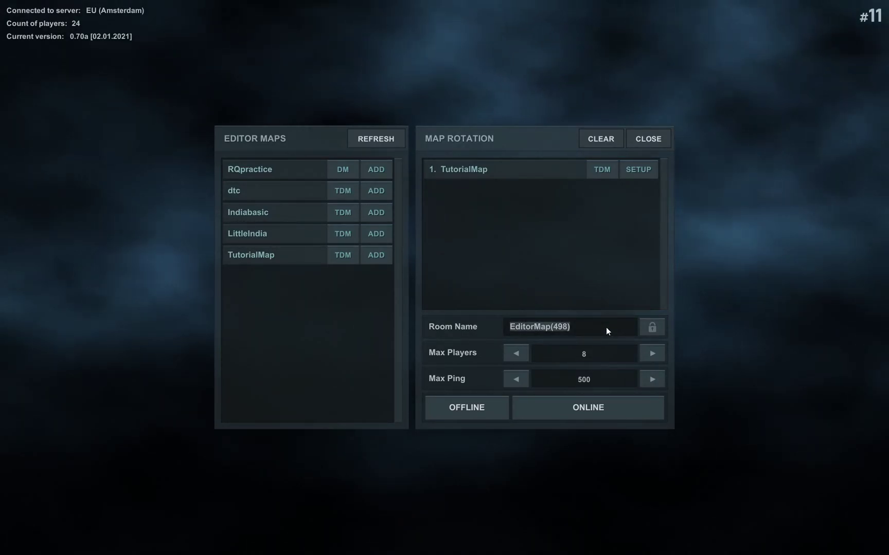
pyautogui.write('JOH')
pyautogui.press('BackSpace')
pyautogui.press('BackSpace')
pyautogui.write('OIN')
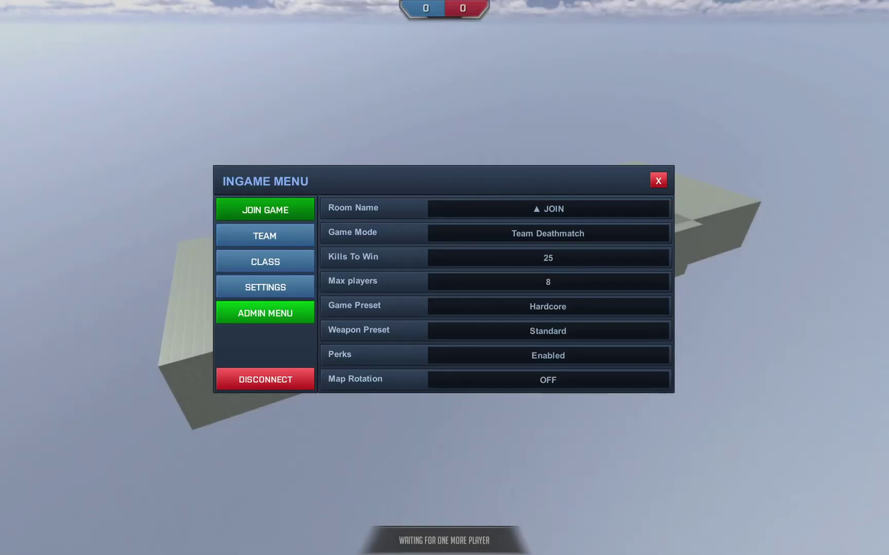
# Step: Join the hosted TutorialMap match and run through the arena and over the central ramp, checking the scoreboard along the way
pyautogui.click(265, 209)
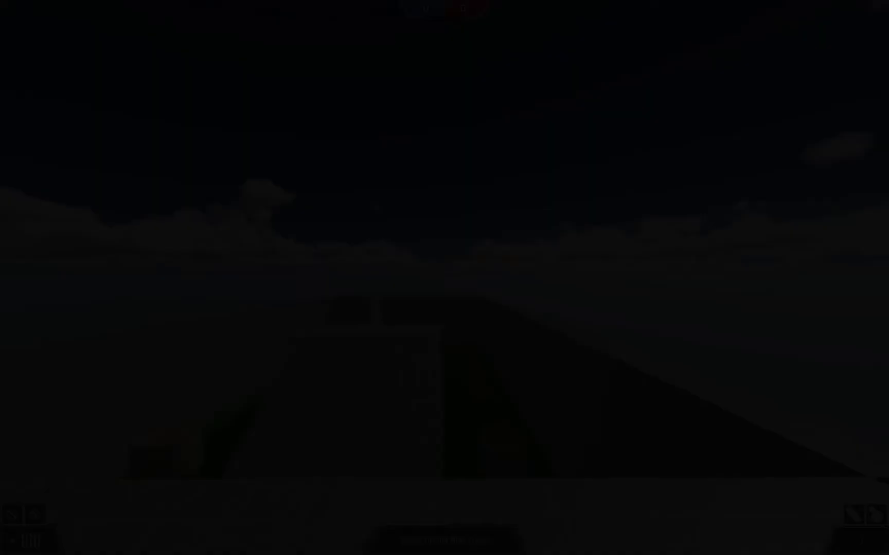
pyautogui.press('w')
pyautogui.press('shift')
pyautogui.press('Tab')
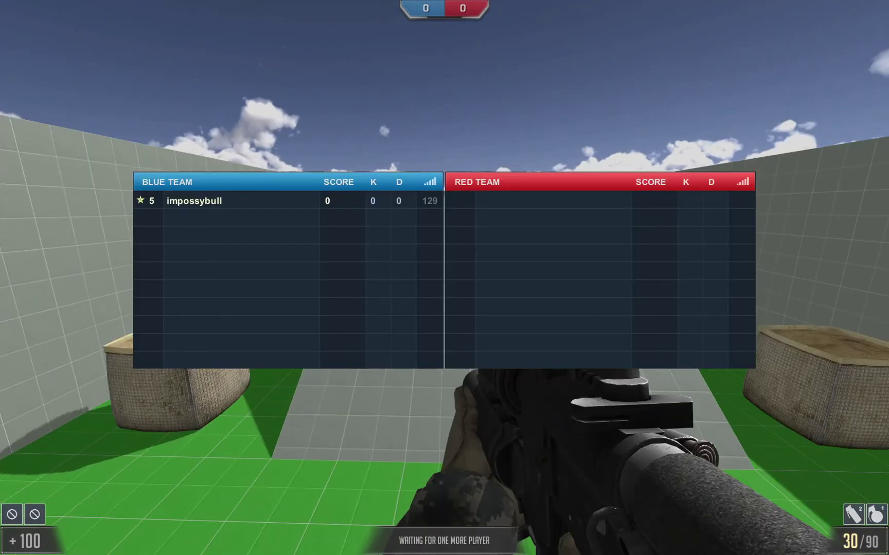
pyautogui.press('w')
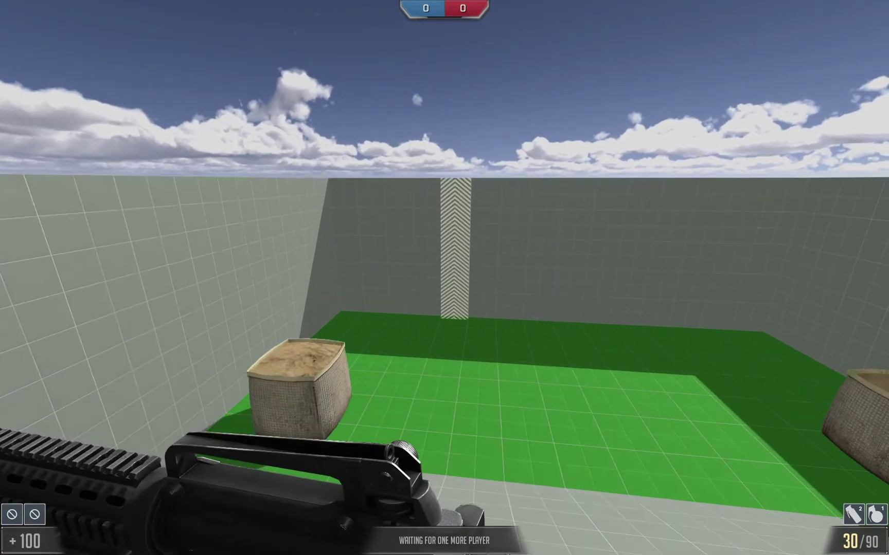
pyautogui.hotkey('shift', 'w')
pyautogui.press('Tab')
pyautogui.hotkey('shift', 'w')
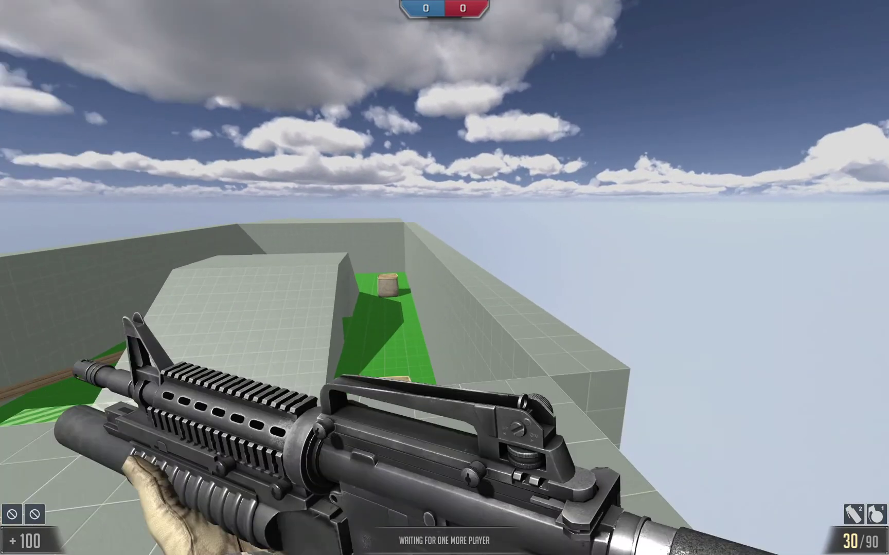
pyautogui.press('w')
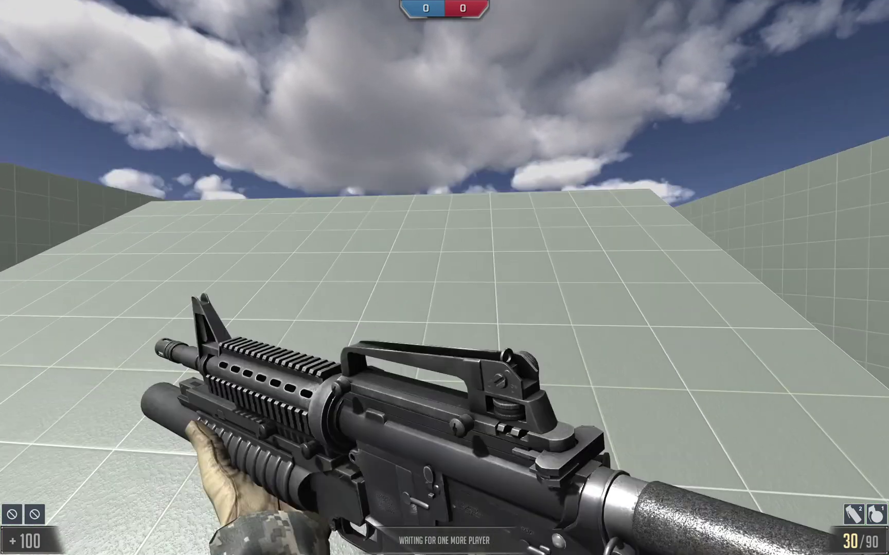
# Step: Limit the framerate to 60 and turn on Show FPS in the general game settings, then resume the match
pyautogui.press('Escape')
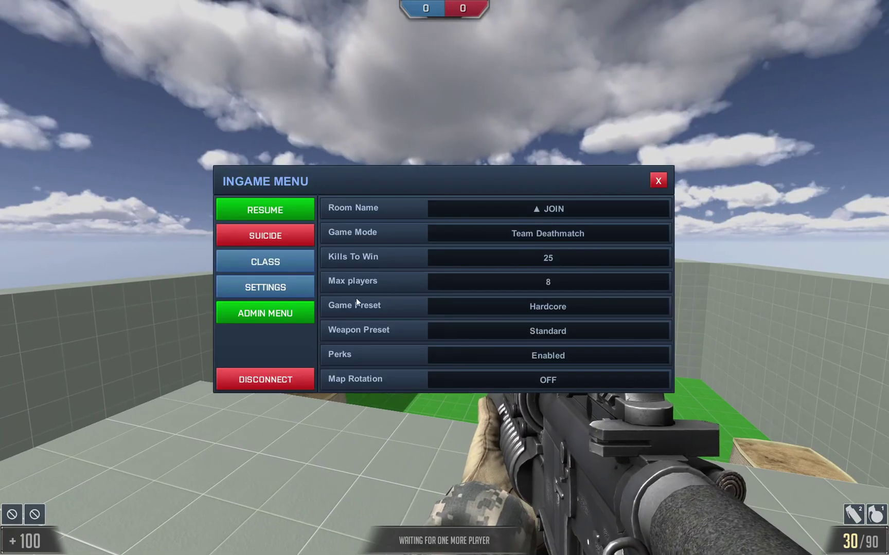
pyautogui.click(291, 261)
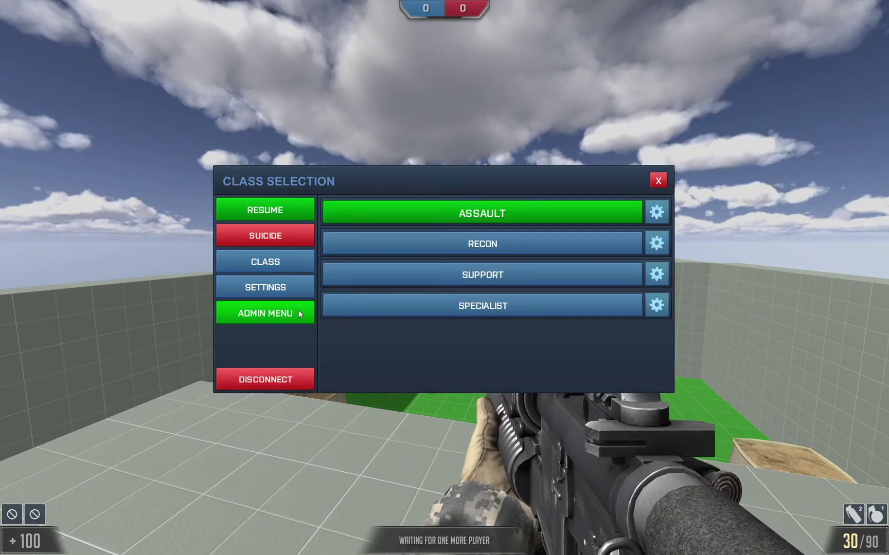
pyautogui.click(309, 289)
pyautogui.click(280, 249)
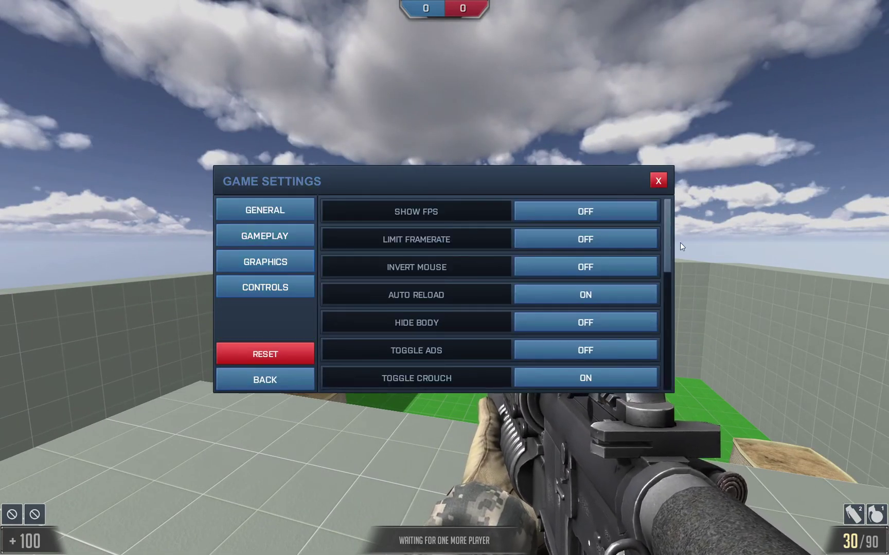
pyautogui.click(645, 239)
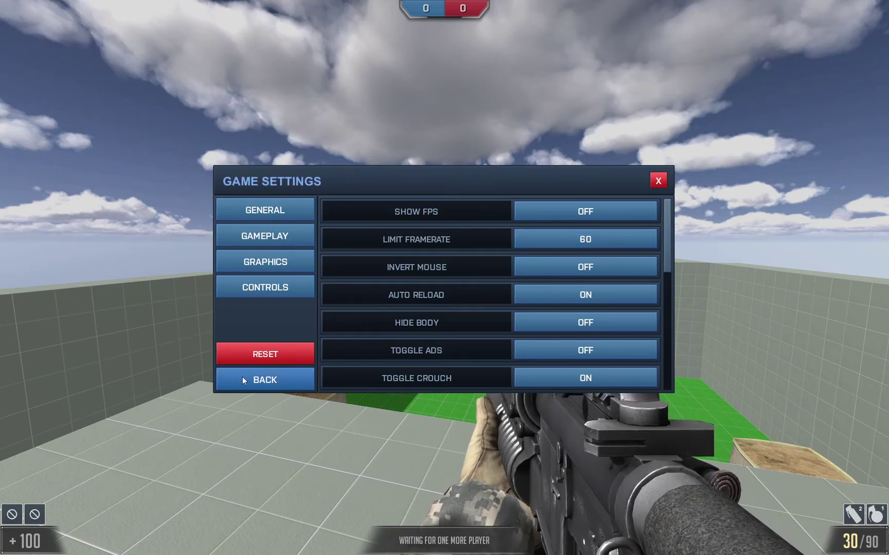
pyautogui.click(520, 215)
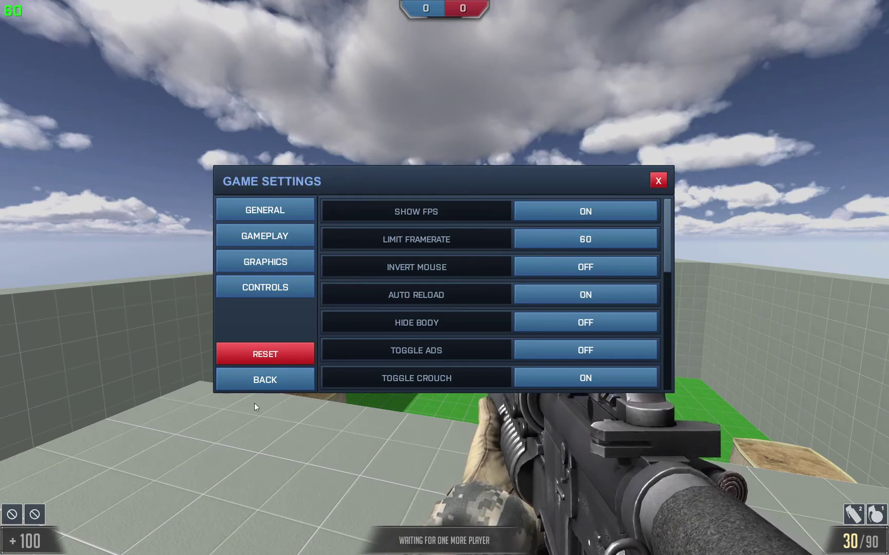
pyautogui.click(263, 381)
pyautogui.click(304, 208)
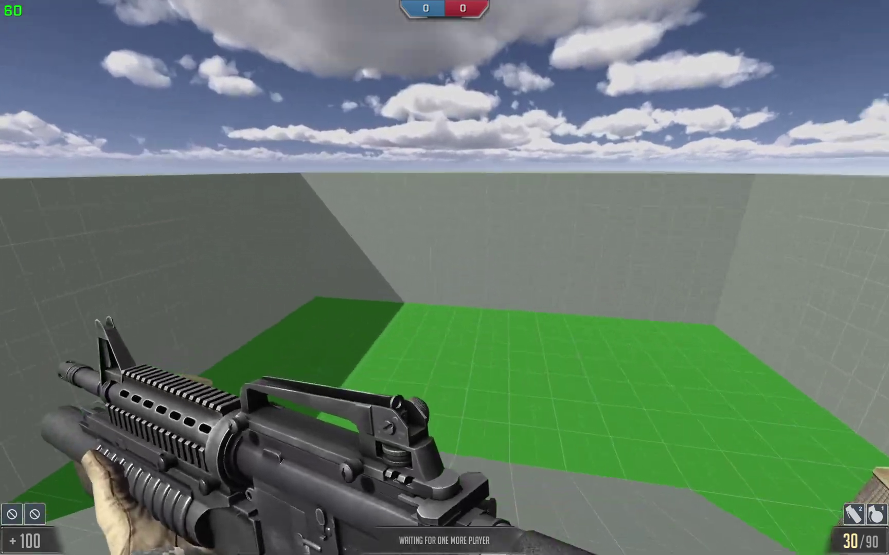
# Step: Playtest the ramp and the chevron-striped ladder up to the spawn platform, fire at the central ramp and reload
pyautogui.press('w')
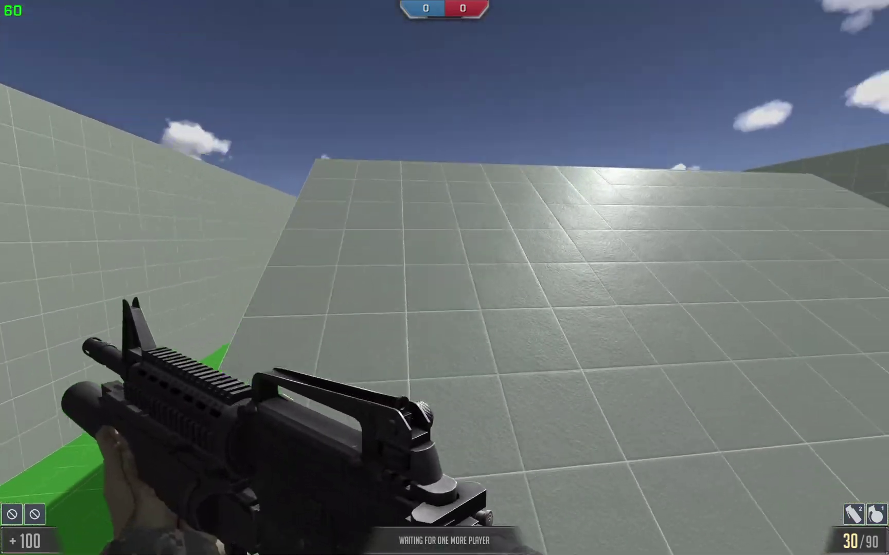
pyautogui.press('w')
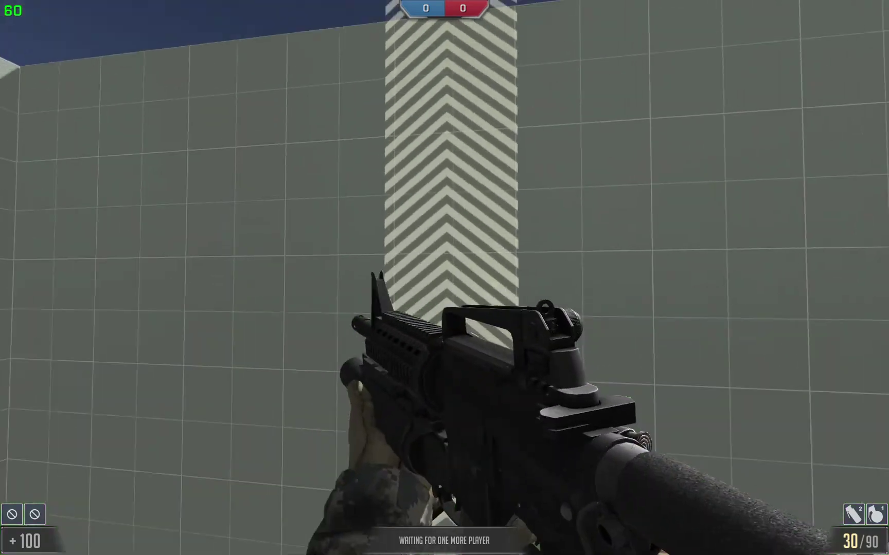
pyautogui.press('w')
pyautogui.press('Tab')
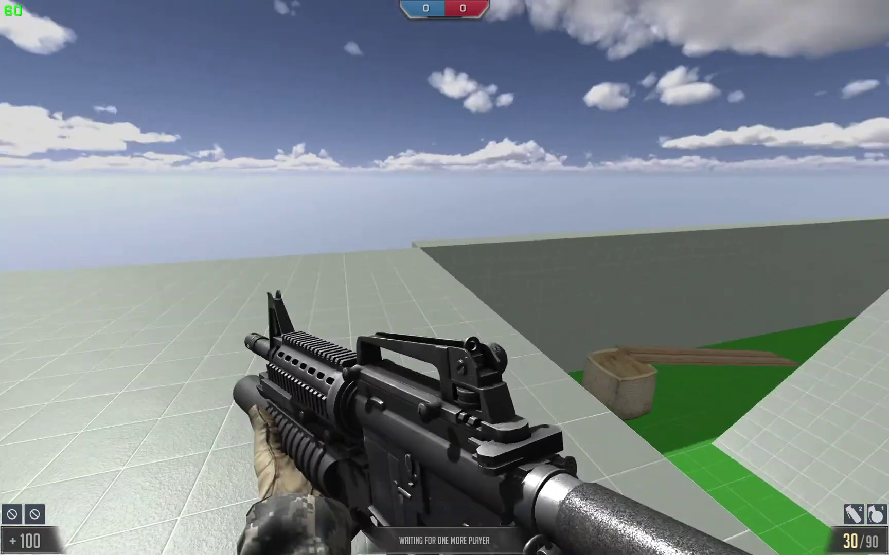
pyautogui.rightClick(445, 278)
pyautogui.moveTo(445, 278); pyautogui.dragTo(444, 277)
pyautogui.press('s')
pyautogui.rightClick(444, 277)
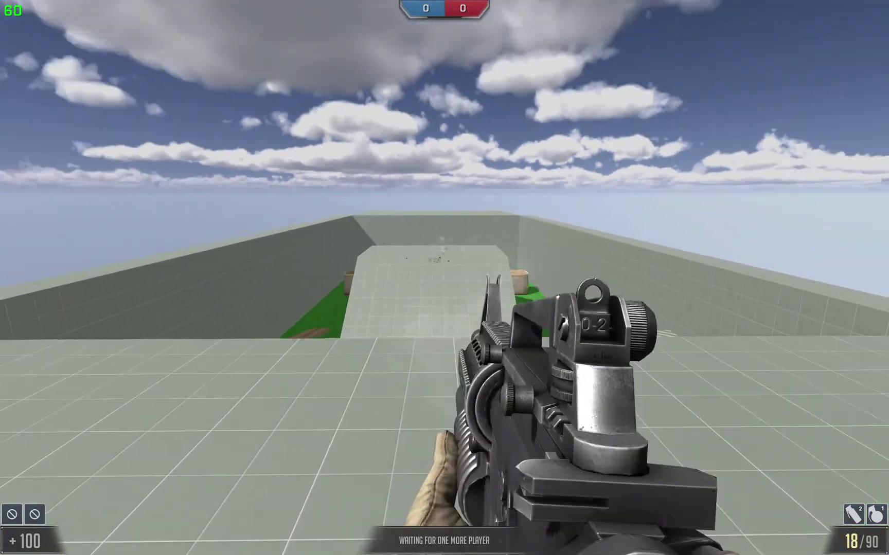
pyautogui.press('r')
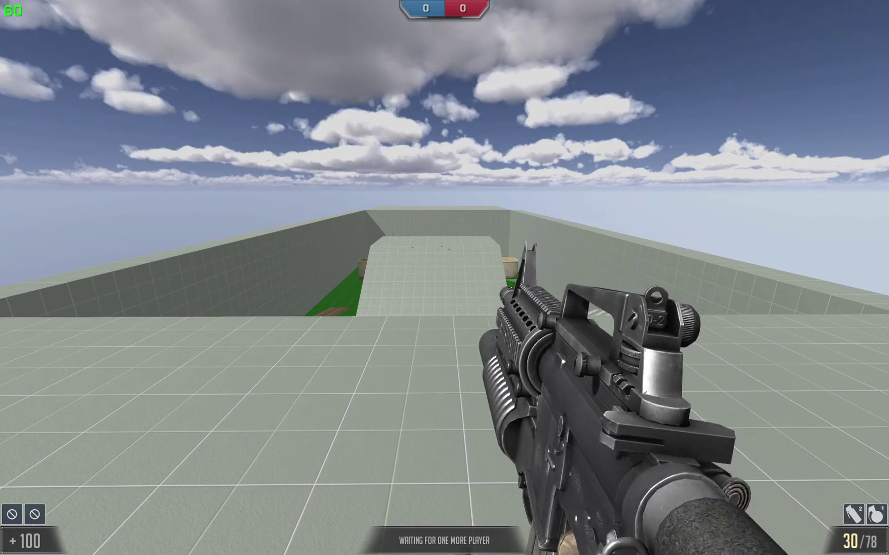